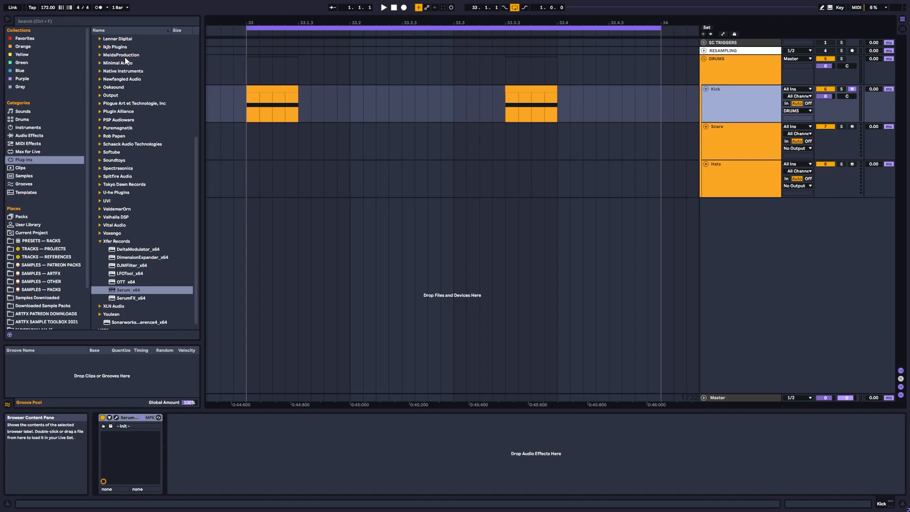
# Delete the existing Serum instrument from the Kick track
pyautogui.click(130, 418)
pyautogui.press('Delete')
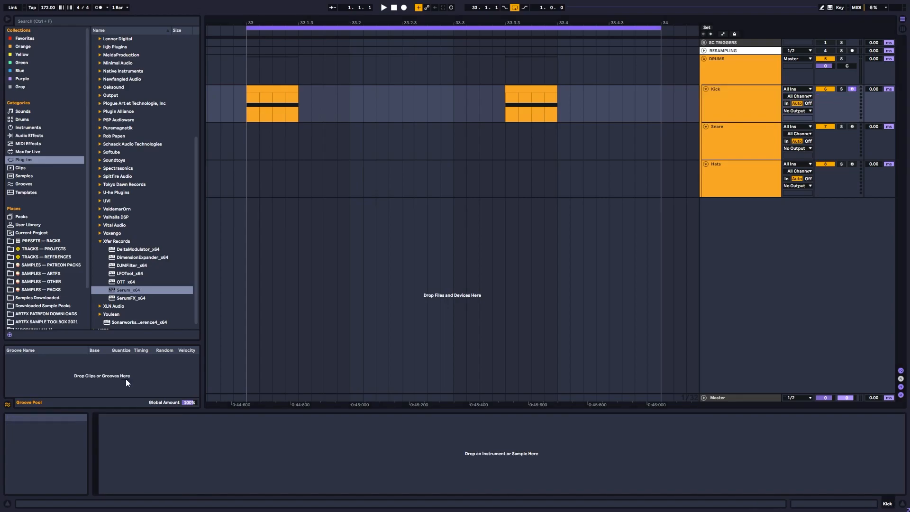
pyautogui.moveTo(485, 24); pyautogui.dragTo(520, 139)
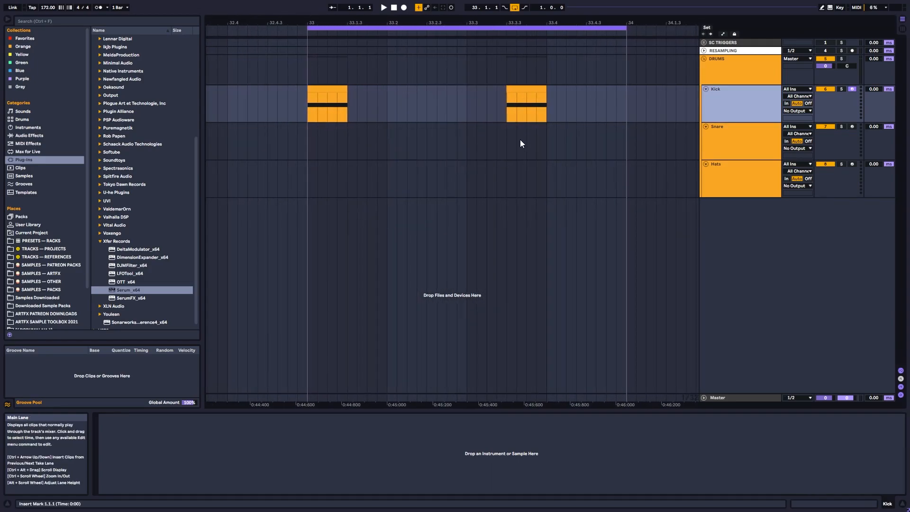
# Delete the STREAMING, ANALYZERS, Sonarworks and TOOLS devices from the Master track
pyautogui.click(719, 398)
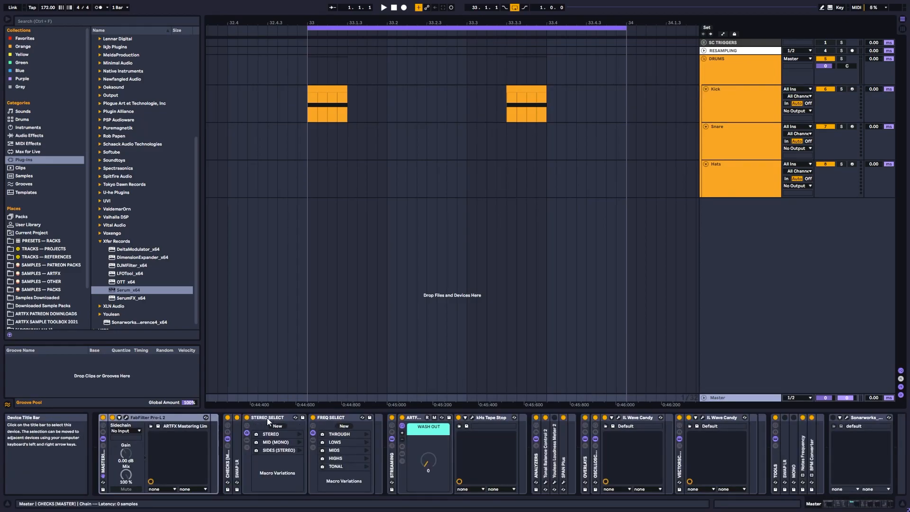
pyautogui.click(391, 469)
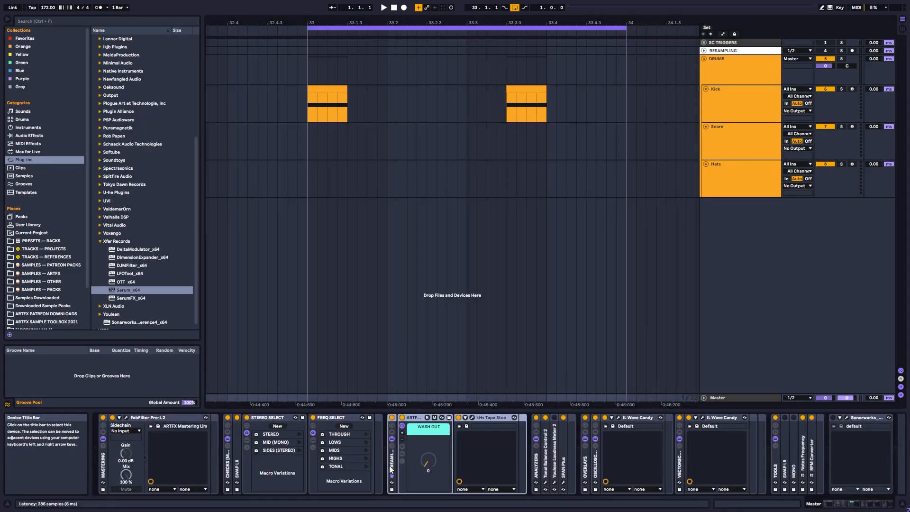
pyautogui.press('Delete')
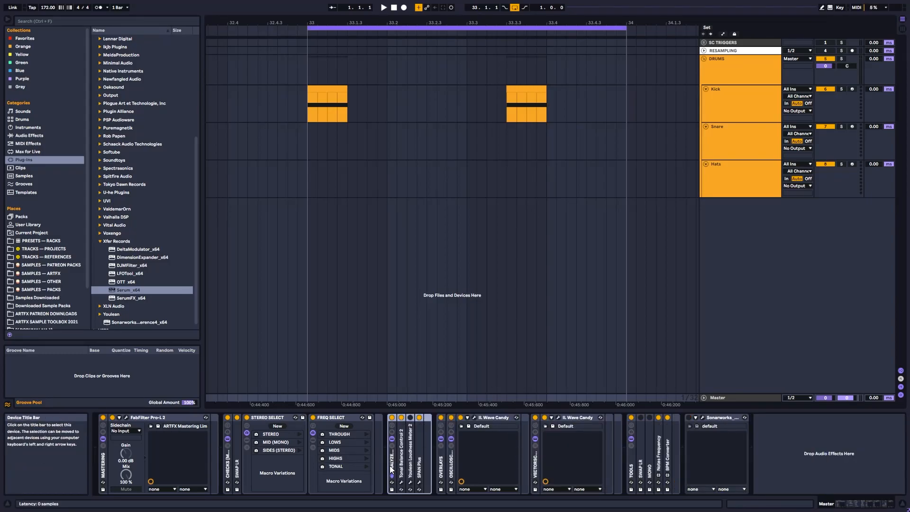
pyautogui.press('Delete')
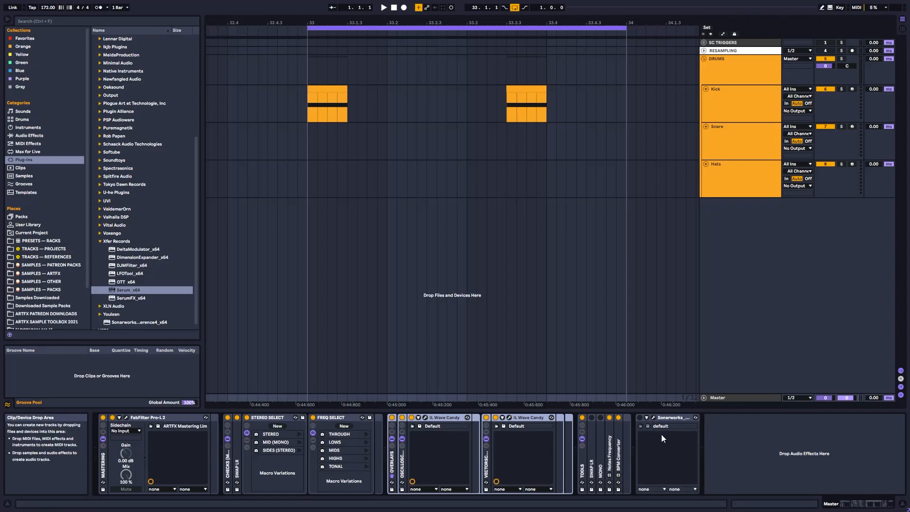
pyautogui.click(667, 416)
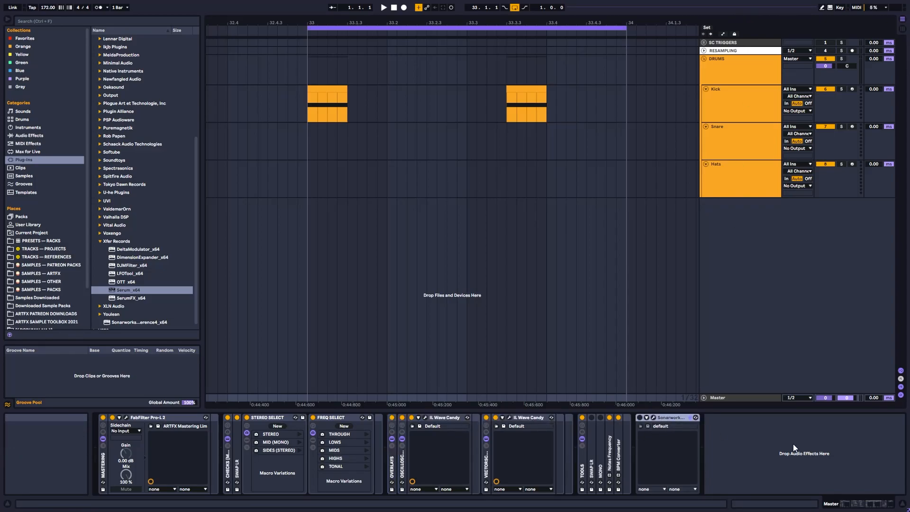
pyautogui.press('Delete')
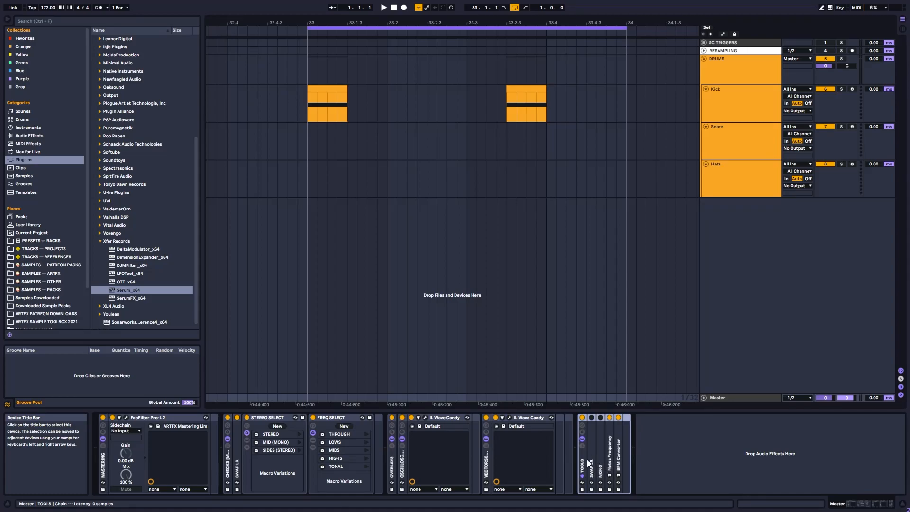
pyautogui.press('Delete')
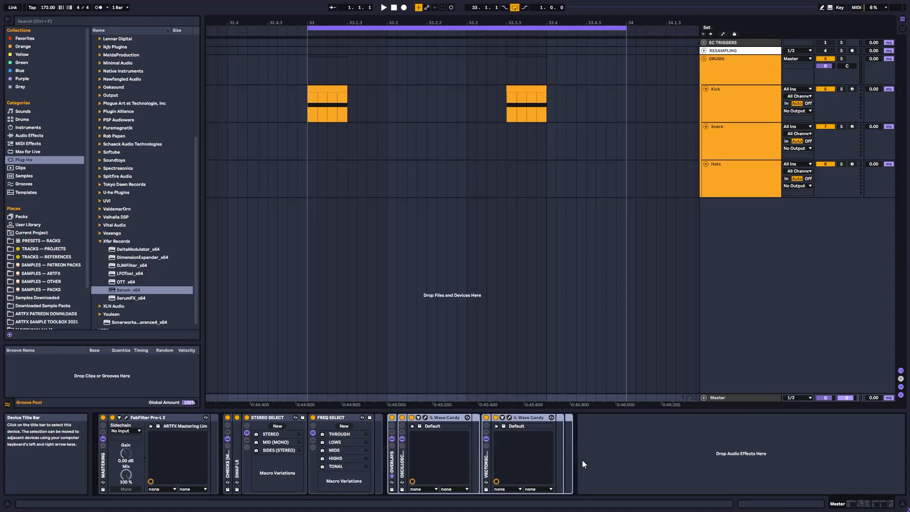
# Examine the FabFilter Pro-L 2 limiter settings on the Master track, and close the plug-in window
pyautogui.click(157, 418)
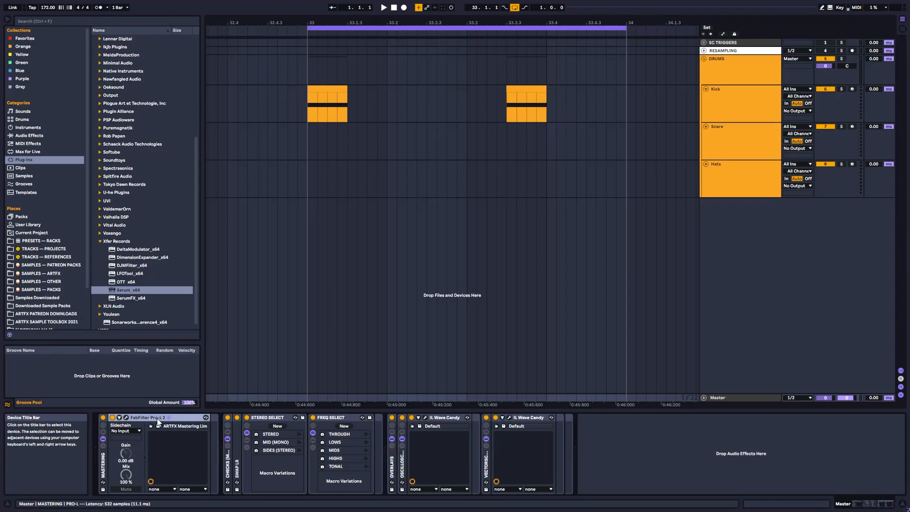
pyautogui.click(126, 418)
pyautogui.moveTo(560, 186); pyautogui.dragTo(573, 130)
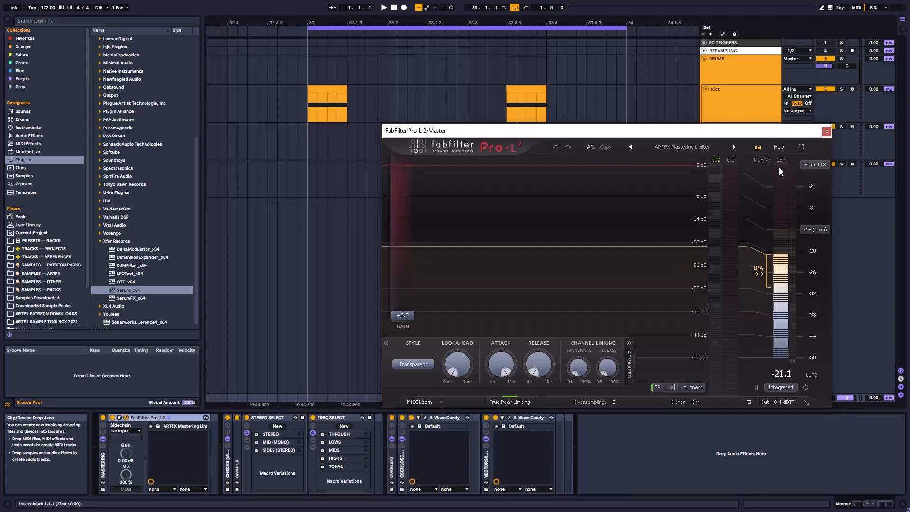
pyautogui.click(825, 132)
# Switch to the ARTFX Patreon page and look through its membership levels
pyautogui.press('Down')
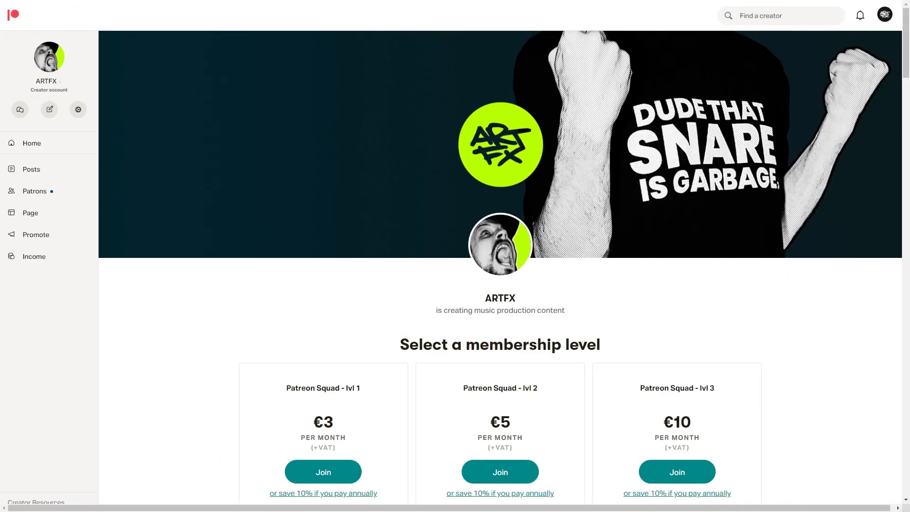
pyautogui.moveTo(906, 38); pyautogui.dragTo(909, 299)
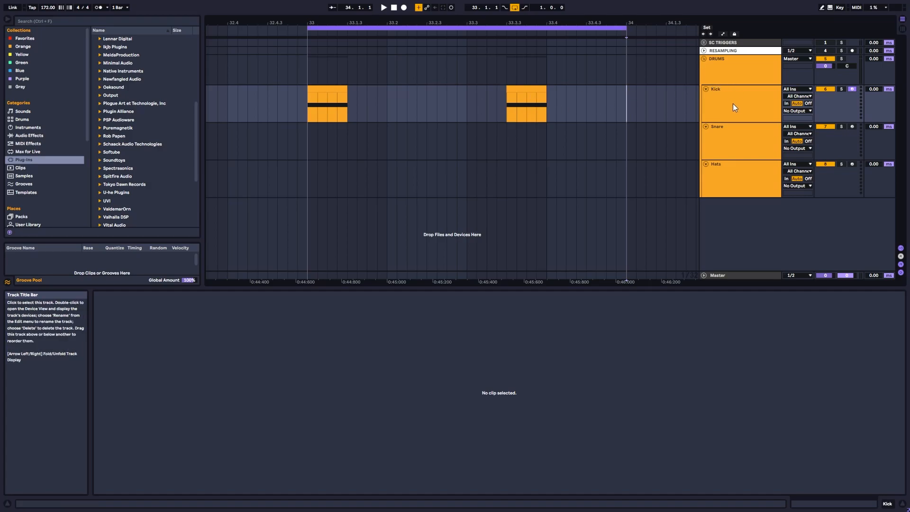
# Look over the Snare, Hats and Kick tracks inside the DRUMS group
pyautogui.click(731, 144)
pyautogui.click(735, 178)
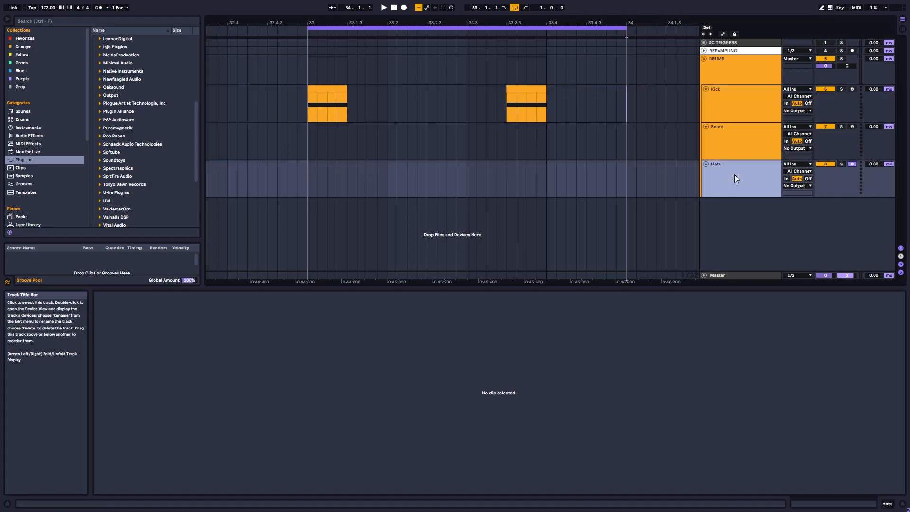
pyautogui.click(738, 95)
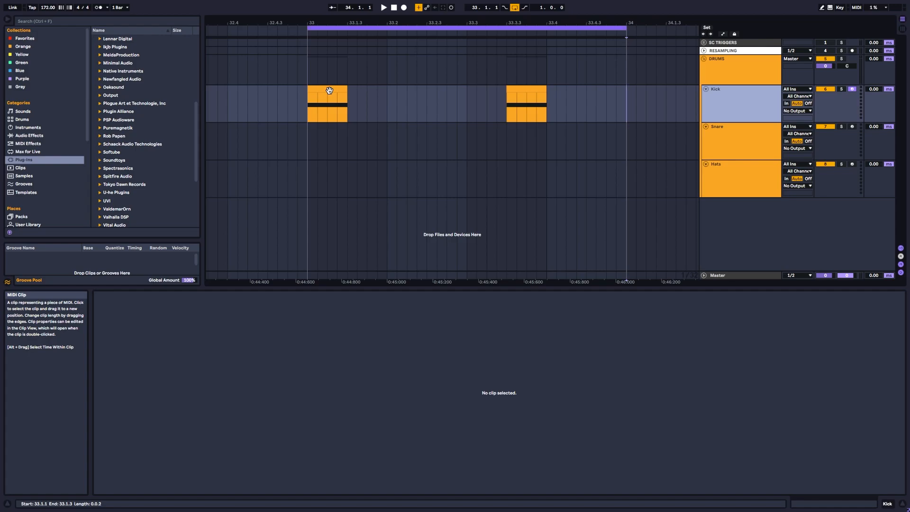
# Examine the timing and notes of the two MIDI clips on the Kick track
pyautogui.moveTo(310, 112); pyautogui.dragTo(624, 109)
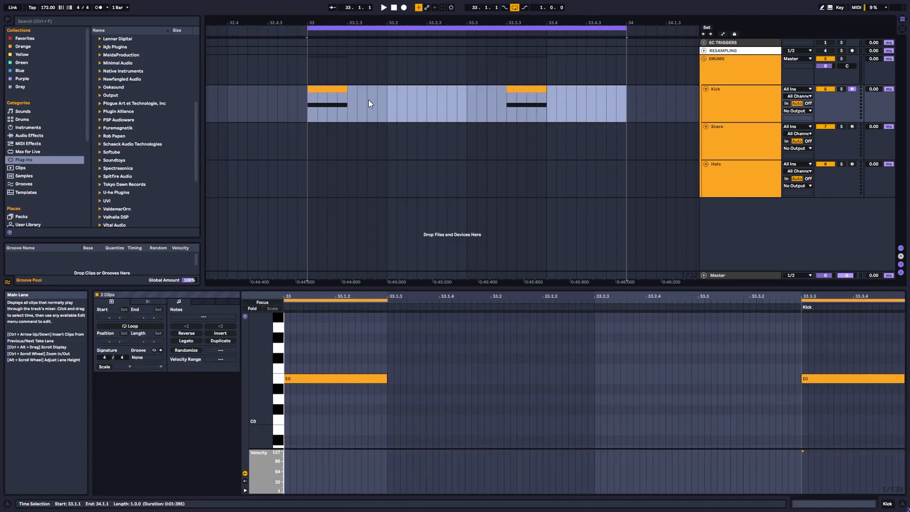
pyautogui.click(310, 106)
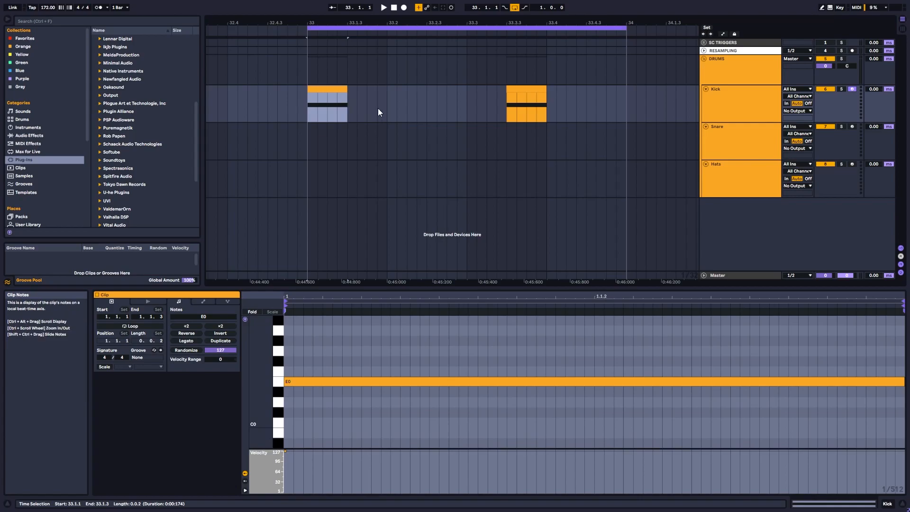
pyautogui.click(510, 112)
pyautogui.doubleClick(531, 111)
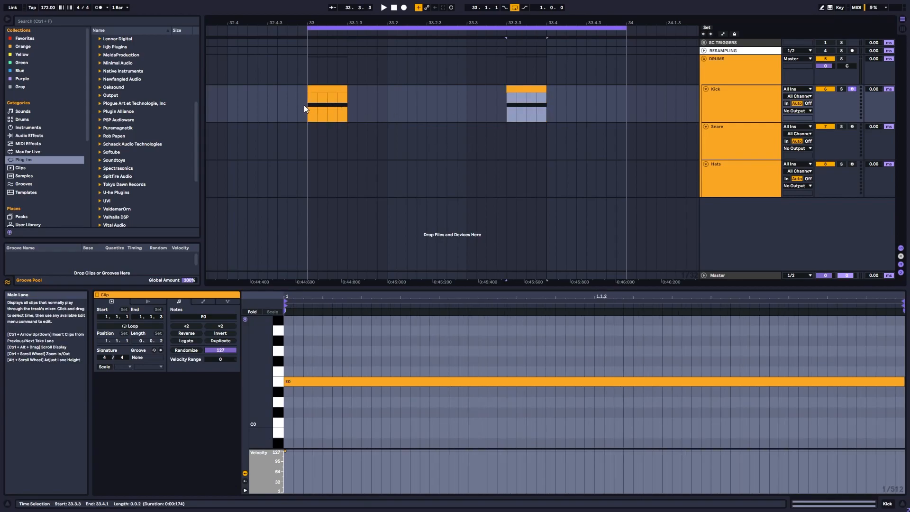
pyautogui.moveTo(303, 104); pyautogui.dragTo(353, 104)
pyautogui.moveTo(506, 110); pyautogui.dragTo(546, 105)
pyautogui.moveTo(308, 109); pyautogui.dragTo(349, 106)
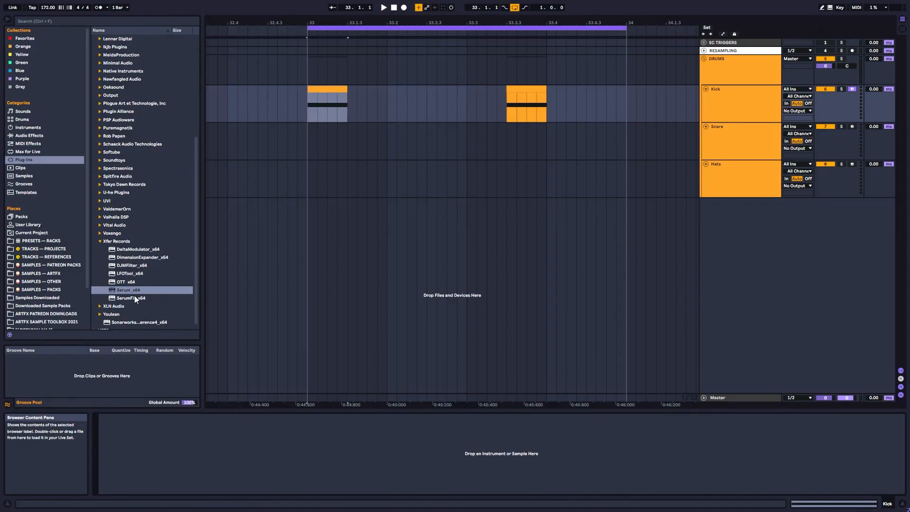
# Load Serum onto the Kick track and replace Oscillator A's waveform with the single-cycle sin formula in the wavetable editor
pyautogui.moveTo(126, 290); pyautogui.dragTo(610, 294)
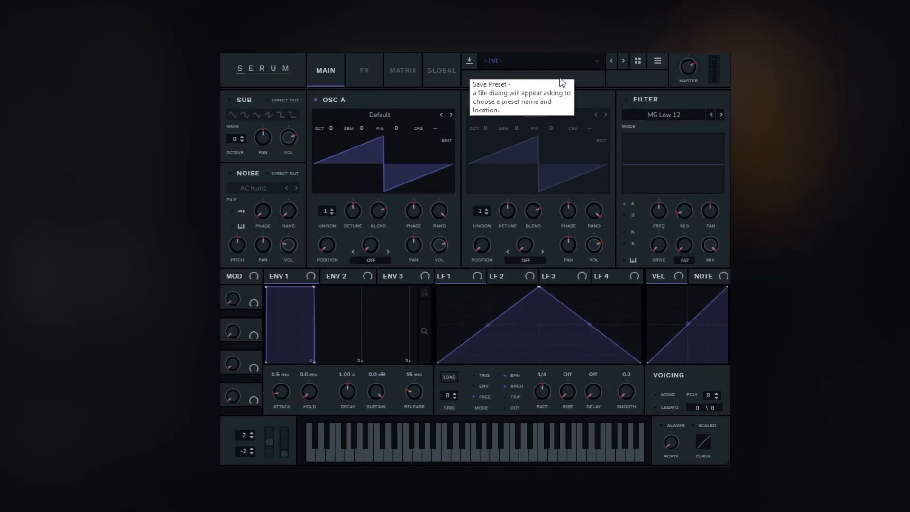
pyautogui.click(447, 141)
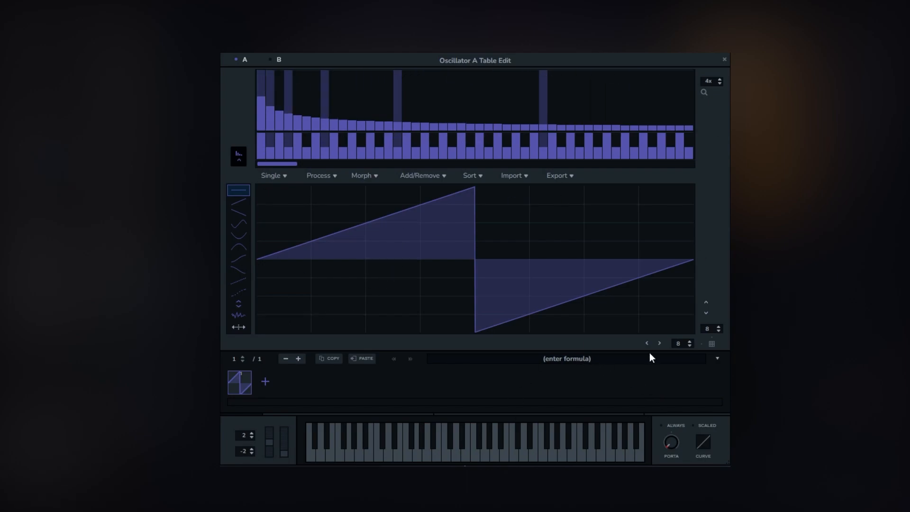
pyautogui.click(499, 360)
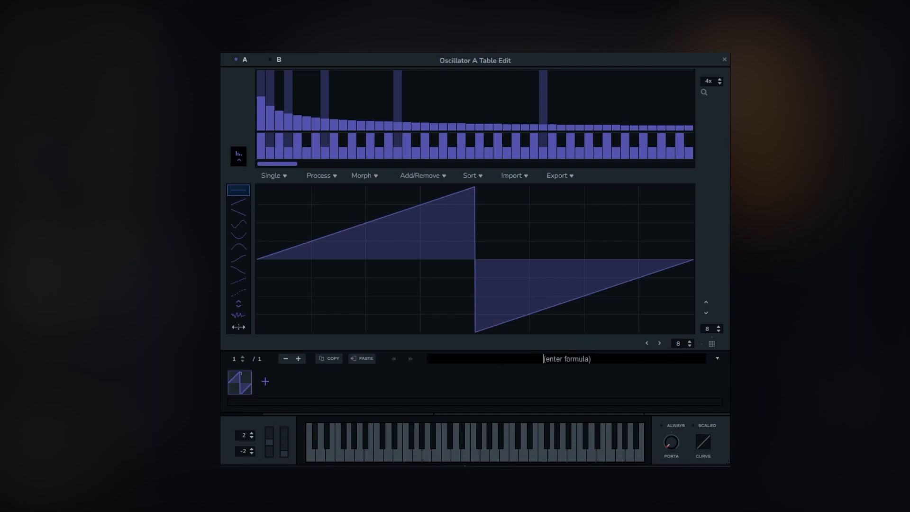
pyautogui.press('Escape')
pyautogui.click(718, 358)
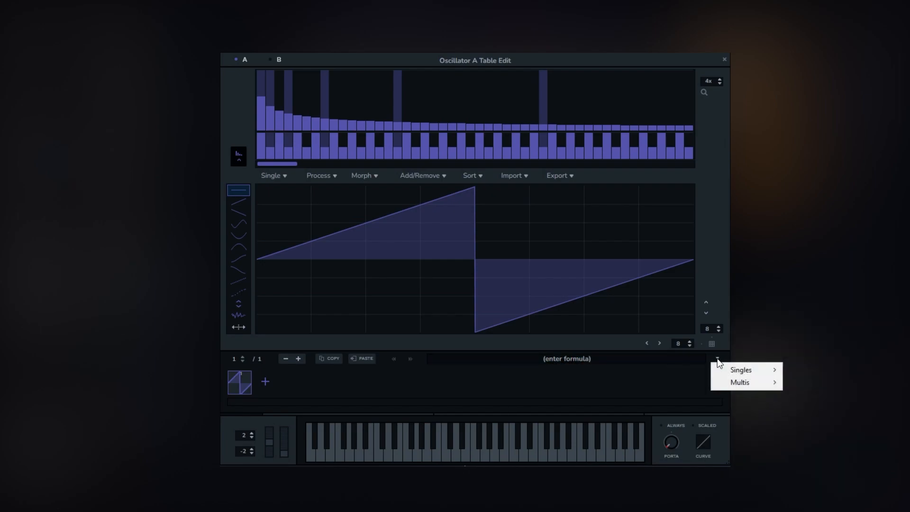
pyautogui.moveTo(746, 374)
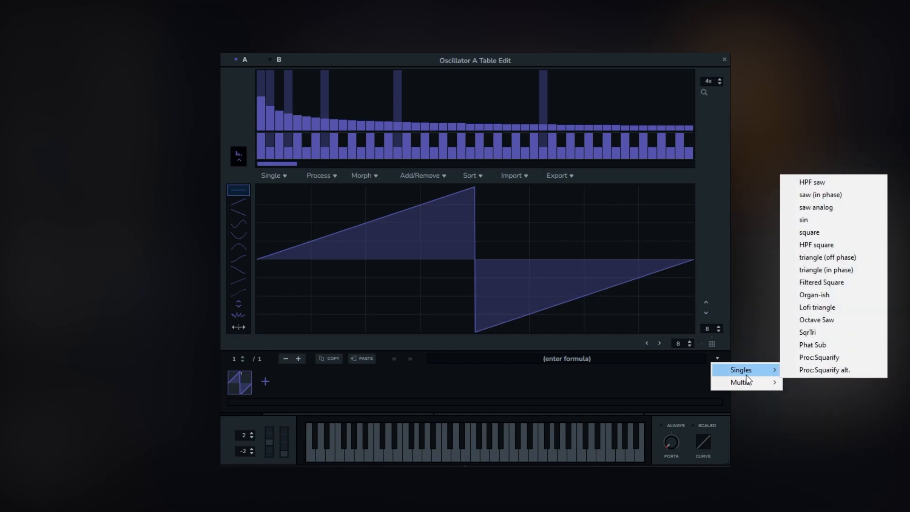
pyautogui.click(814, 221)
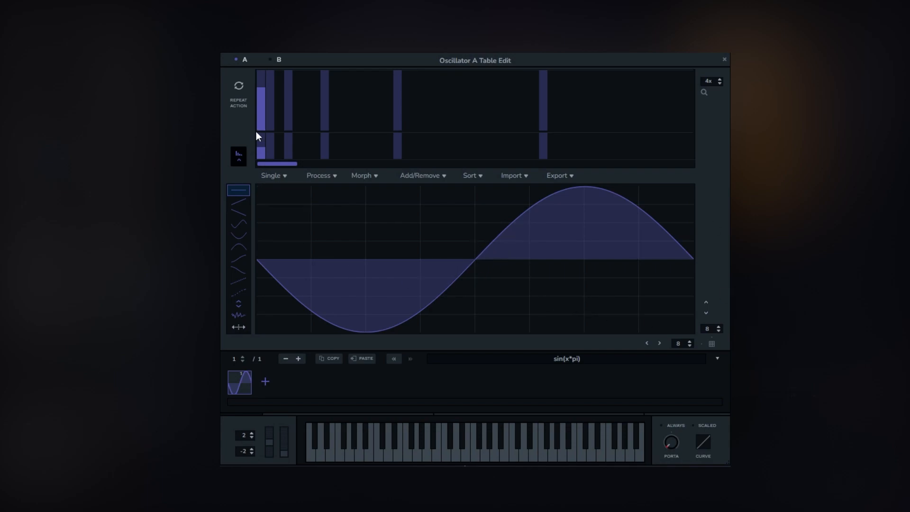
# Flip the sine by lowering its first harmonic's phase bar to zero, and turn Oscillator A's phase fully down
pyautogui.moveTo(261, 150)
pyautogui.moveTo(262, 147); pyautogui.dragTo(262, 164)
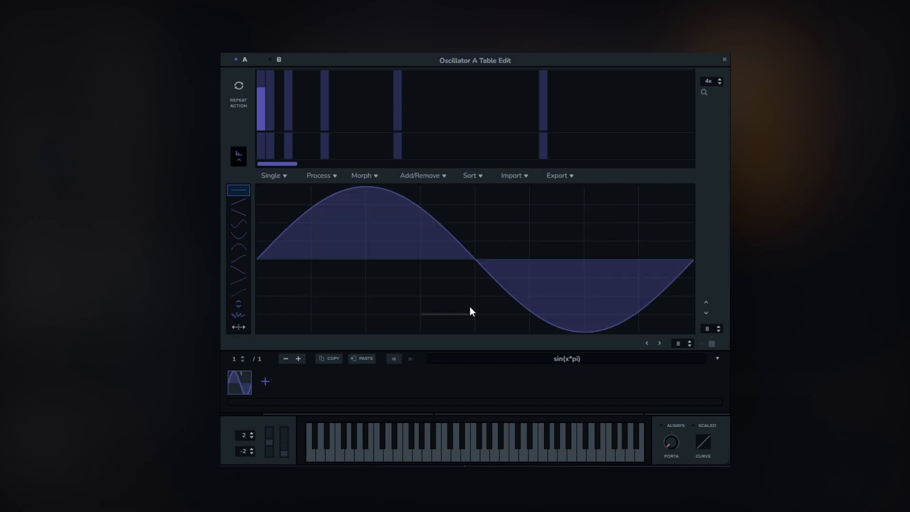
pyautogui.click(725, 58)
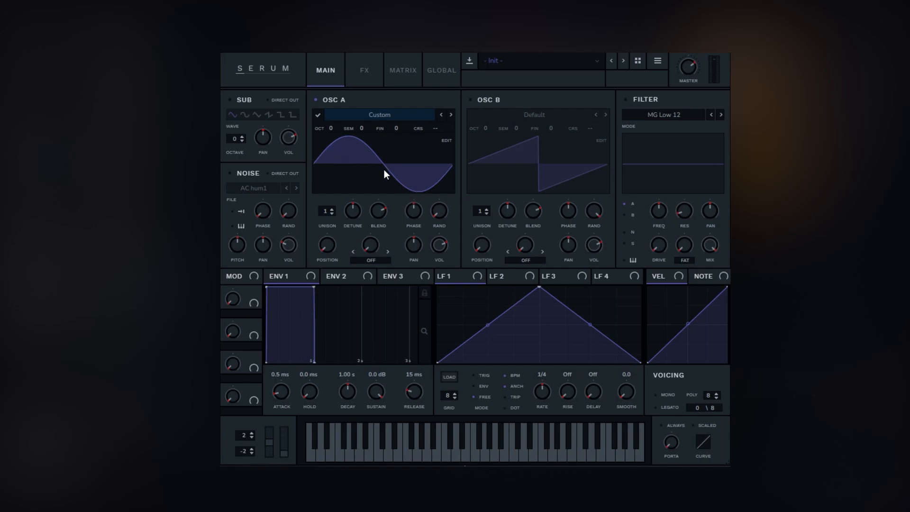
pyautogui.moveTo(416, 212); pyautogui.dragTo(417, 318)
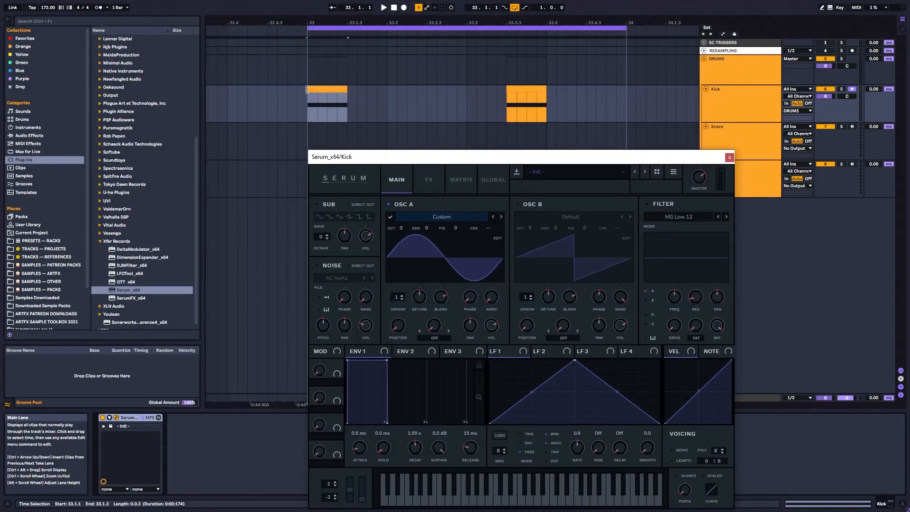
# Close the Serum window and play back the one-bar loop containing both Kick clips
pyautogui.doubleClick(333, 89)
pyautogui.click(730, 158)
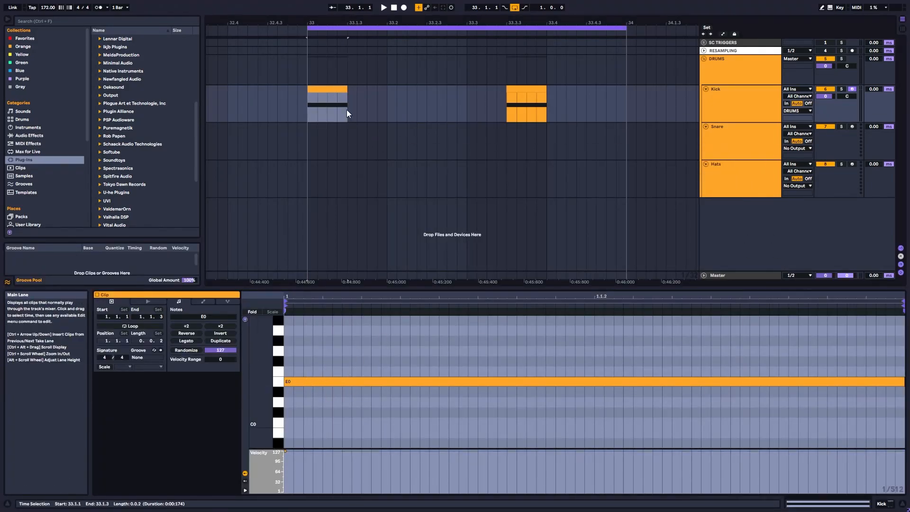
pyautogui.click(340, 87)
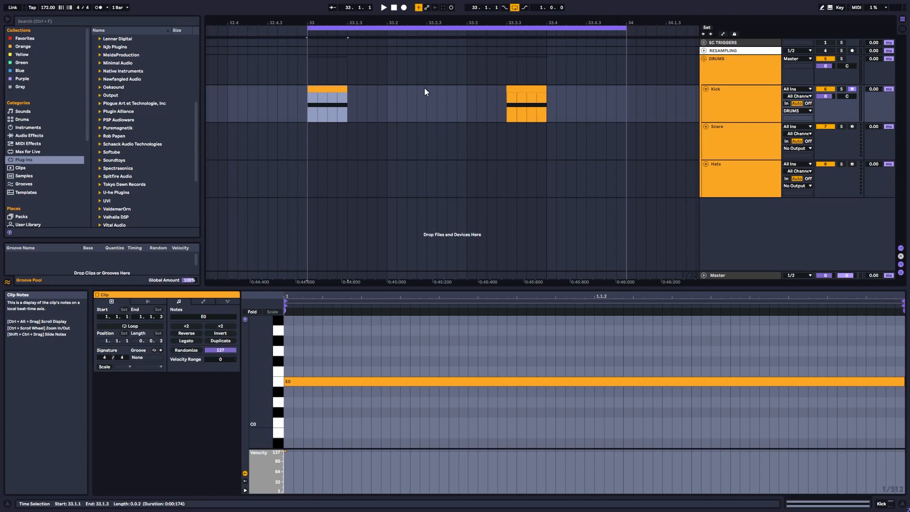
pyautogui.click(414, 29)
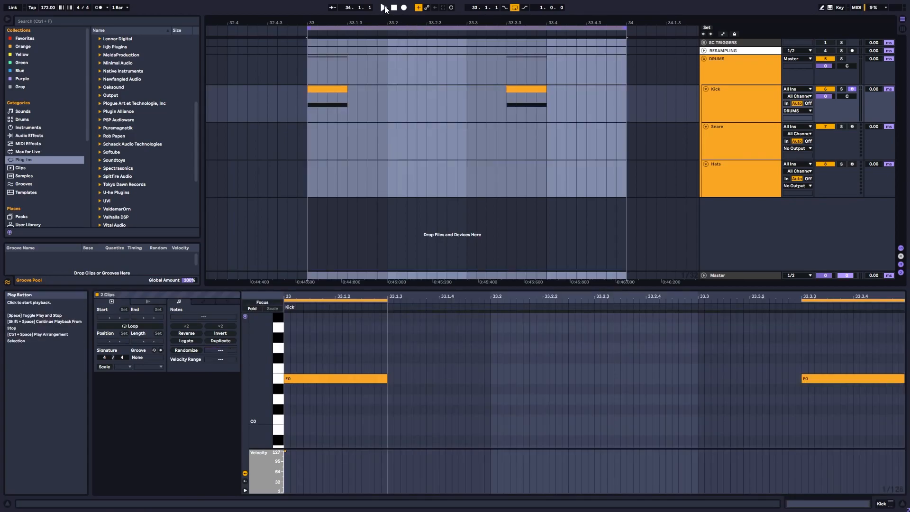
pyautogui.press('space')
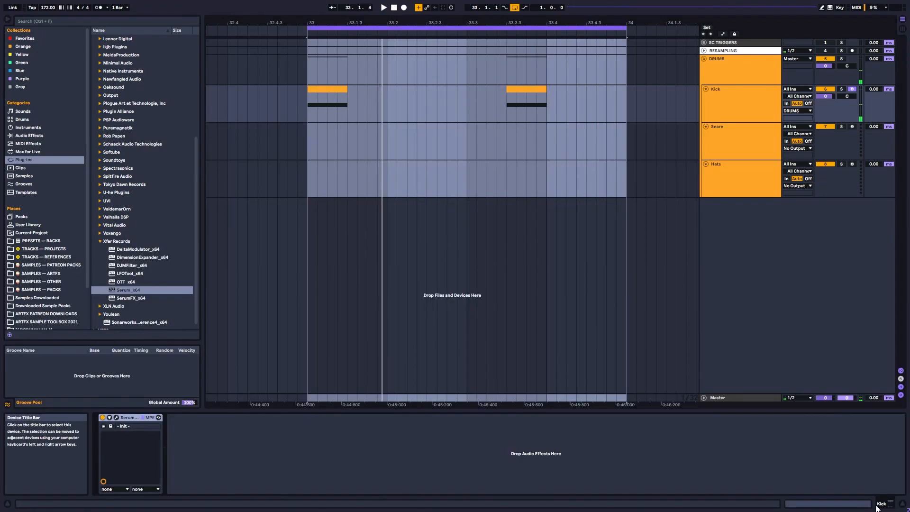
# Reopen Serum on the Kick track and turn Oscillator A's volume fully down
pyautogui.click(115, 417)
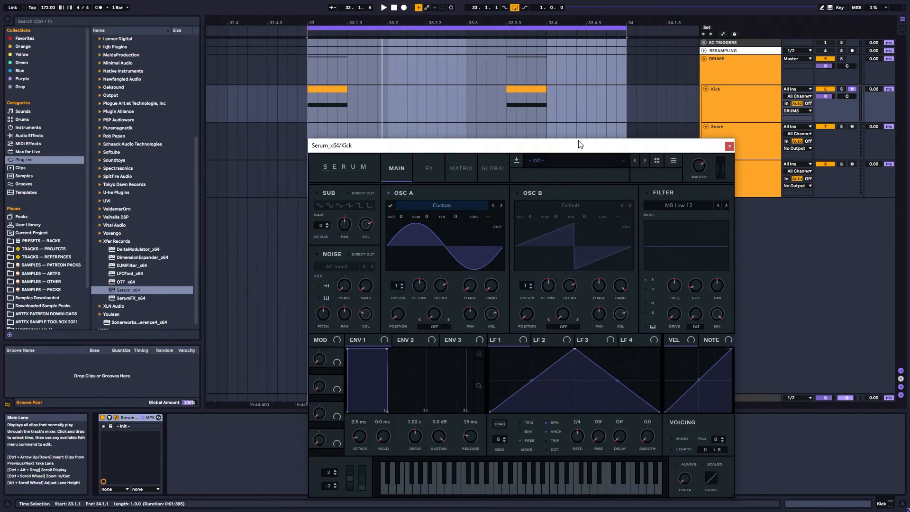
pyautogui.moveTo(573, 153); pyautogui.dragTo(578, 141)
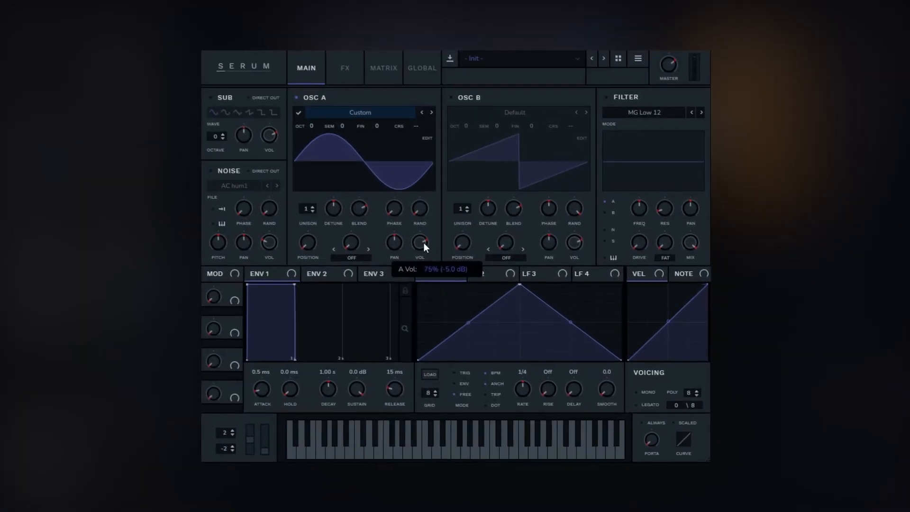
pyautogui.moveTo(498, 301); pyautogui.dragTo(499, 411)
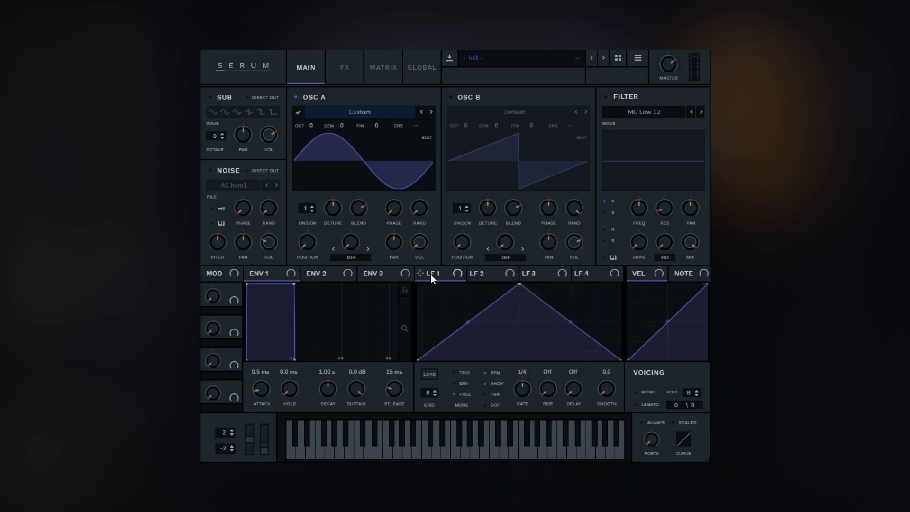
# Set LFO 1 to ENV mode at a 1/8 rate and shape a descending ramp with a short full-level hold at its start
pyautogui.click(460, 383)
pyautogui.moveTo(520, 286); pyautogui.dragTo(362, 244)
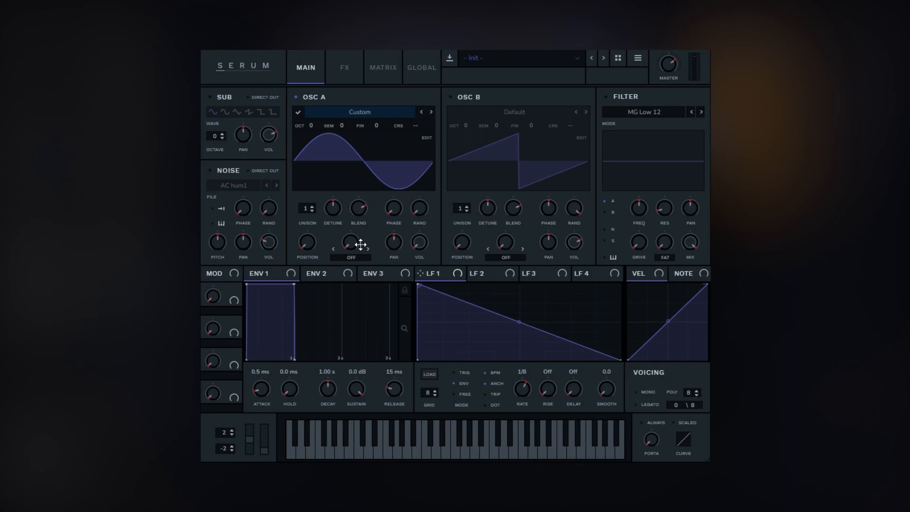
pyautogui.doubleClick(452, 301)
pyautogui.moveTo(453, 301); pyautogui.dragTo(450, 274)
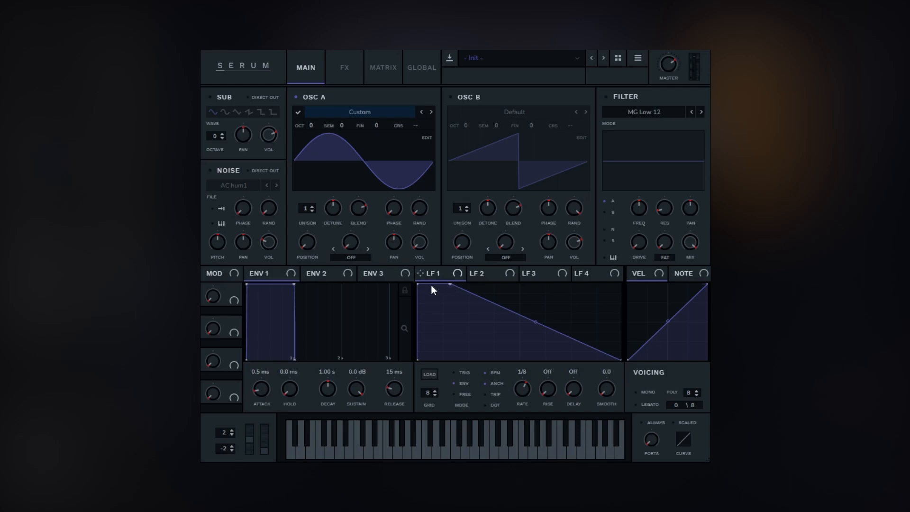
# Bring LFO 1's curve to zero at the midpoint with a raised bend before it, and route it fully to Oscillator A's volume
pyautogui.doubleClick(520, 309)
pyautogui.moveTo(520, 309); pyautogui.dragTo(520, 377)
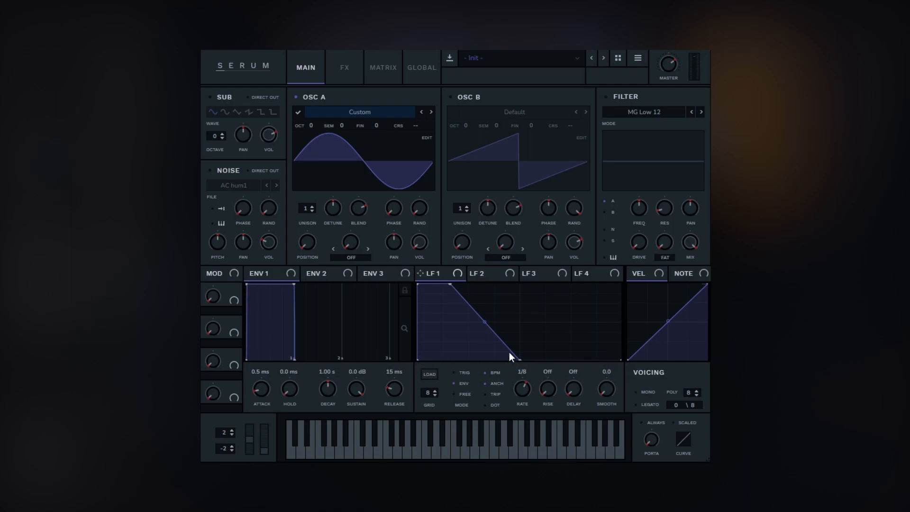
pyautogui.moveTo(498, 327); pyautogui.dragTo(488, 307)
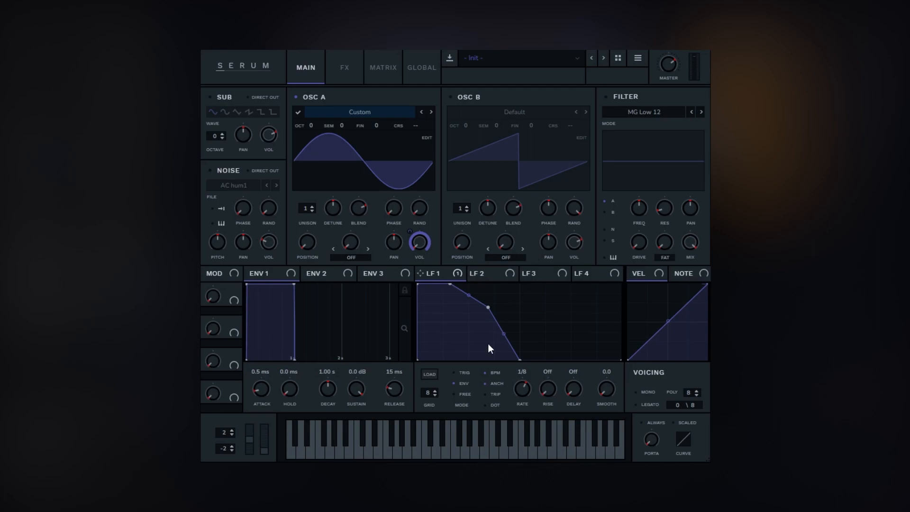
pyautogui.moveTo(489, 308); pyautogui.dragTo(492, 304)
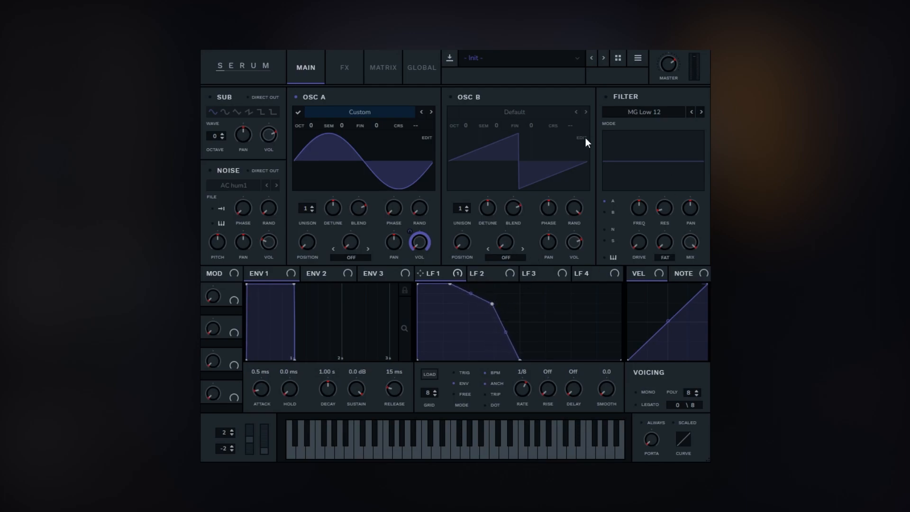
# Set LFO 2 to ENV mode with a 1/8 rate, like LFO 1
pyautogui.click(493, 274)
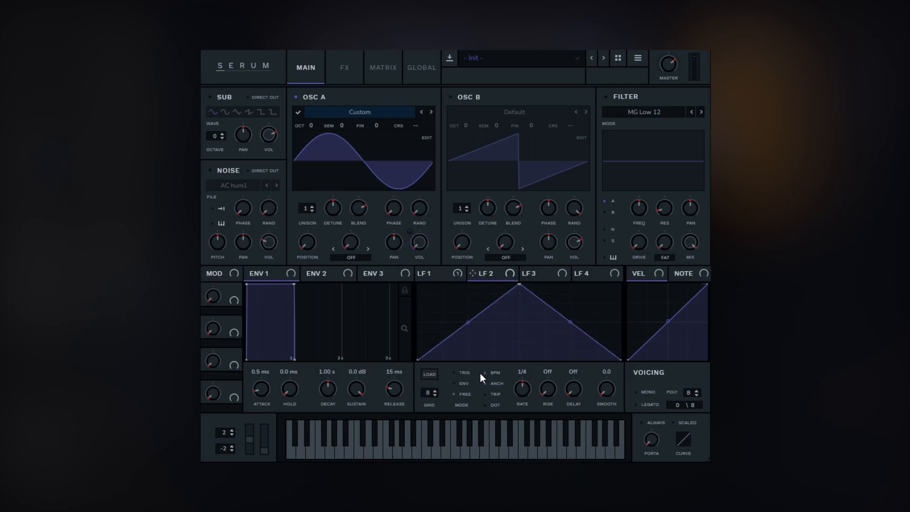
pyautogui.moveTo(458, 383)
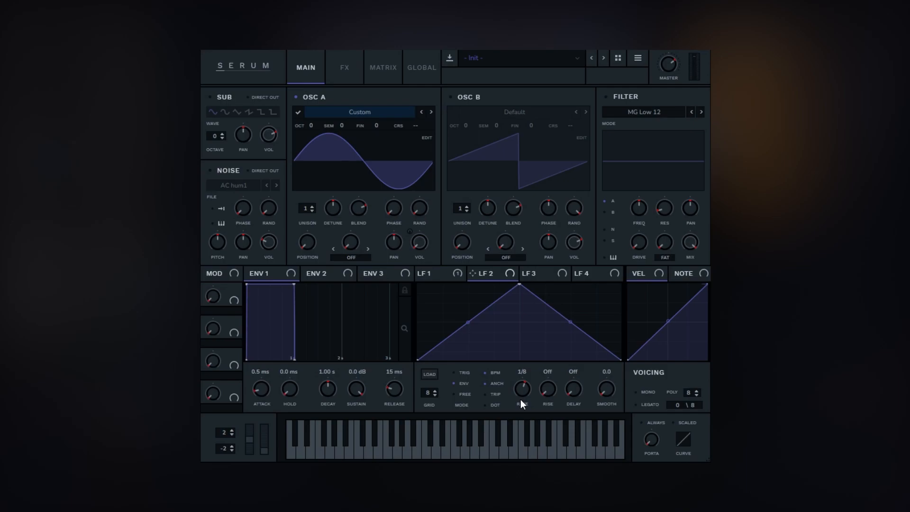
pyautogui.click(441, 277)
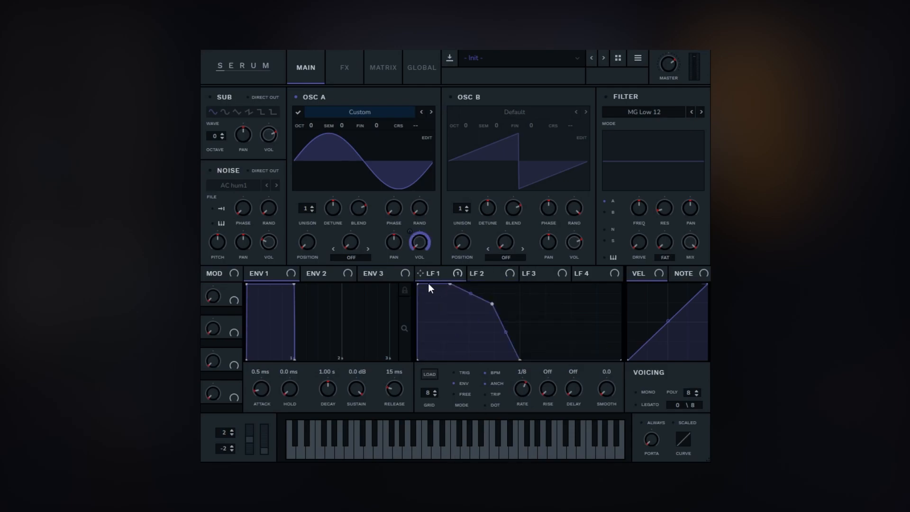
pyautogui.click(470, 274)
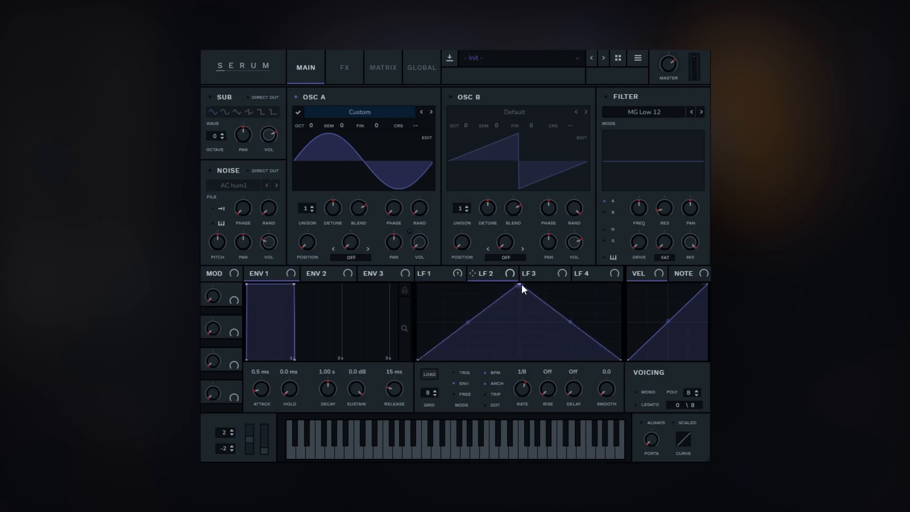
# Reshape LFO 2 into a steep curved decay that reaches zero halfway, with a low bend point near the start
pyautogui.moveTo(521, 286); pyautogui.dragTo(342, 257)
pyautogui.moveTo(515, 340); pyautogui.dragTo(520, 399)
pyautogui.doubleClick(451, 337)
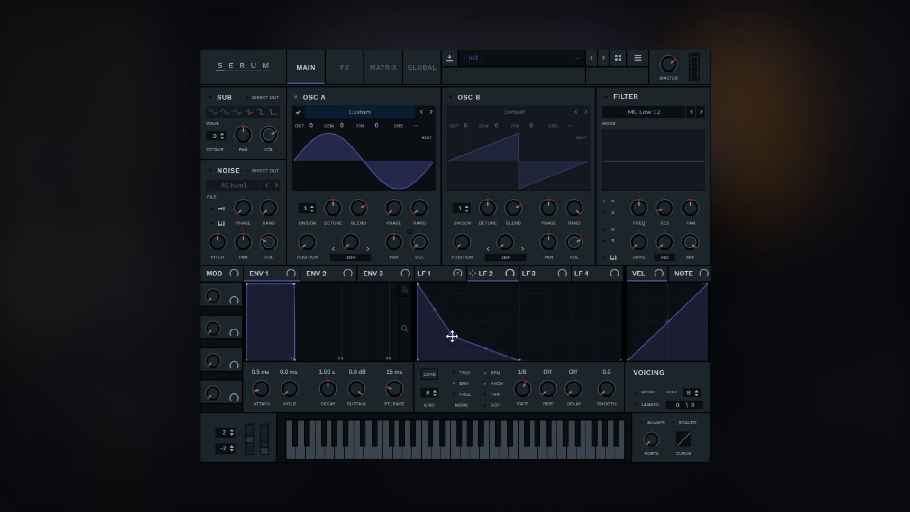
pyautogui.moveTo(446, 337); pyautogui.dragTo(431, 322)
pyautogui.moveTo(488, 348); pyautogui.dragTo(494, 356)
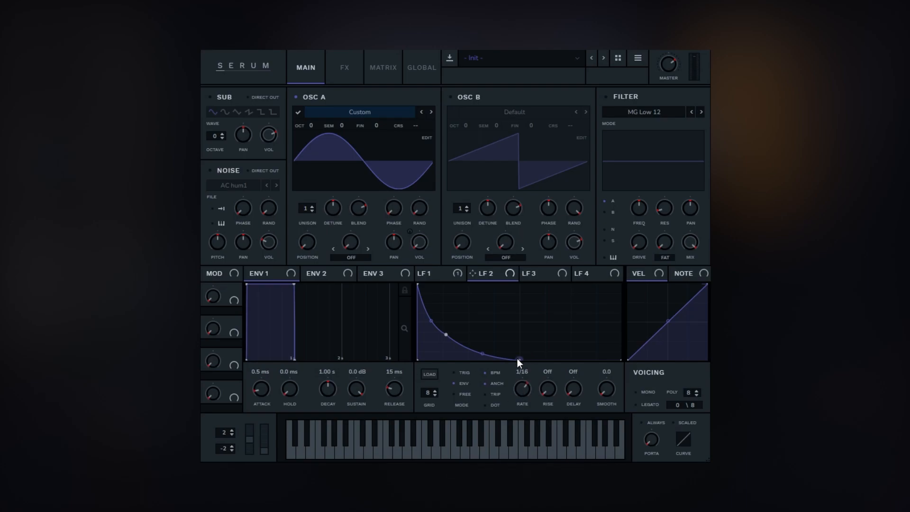
# Set LFO 2's rate to 1/16, remove its midpoint zero node and stretch the decay curve across the full length
pyautogui.doubleClick(520, 360)
pyautogui.moveTo(446, 335); pyautogui.dragTo(519, 341)
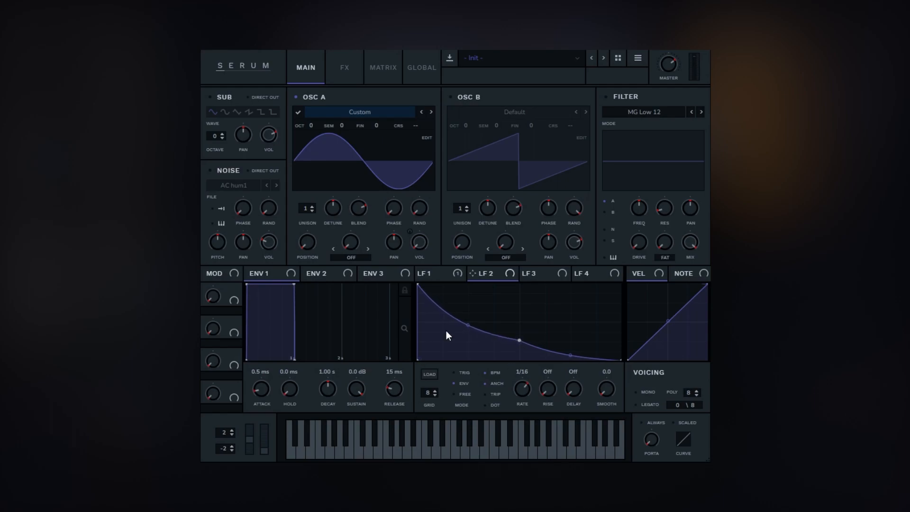
pyautogui.moveTo(468, 326); pyautogui.dragTo(481, 337)
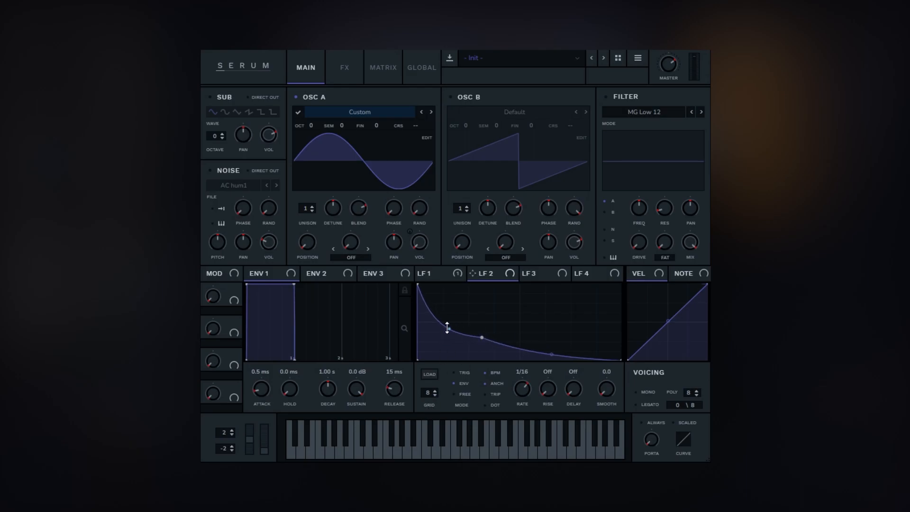
# Route LFO 2 to Oscillator A's coarse pitch in the modulation matrix with a modest positive amount
pyautogui.click(390, 64)
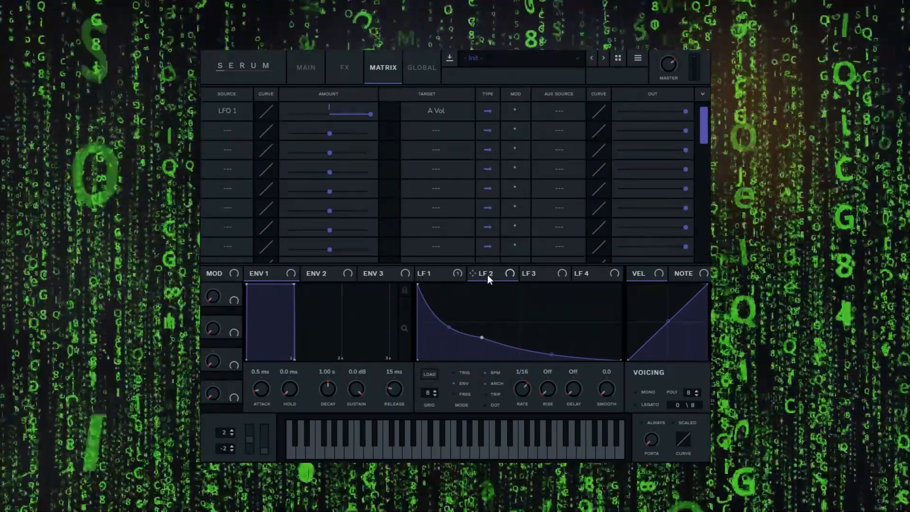
pyautogui.moveTo(473, 273); pyautogui.dragTo(226, 127)
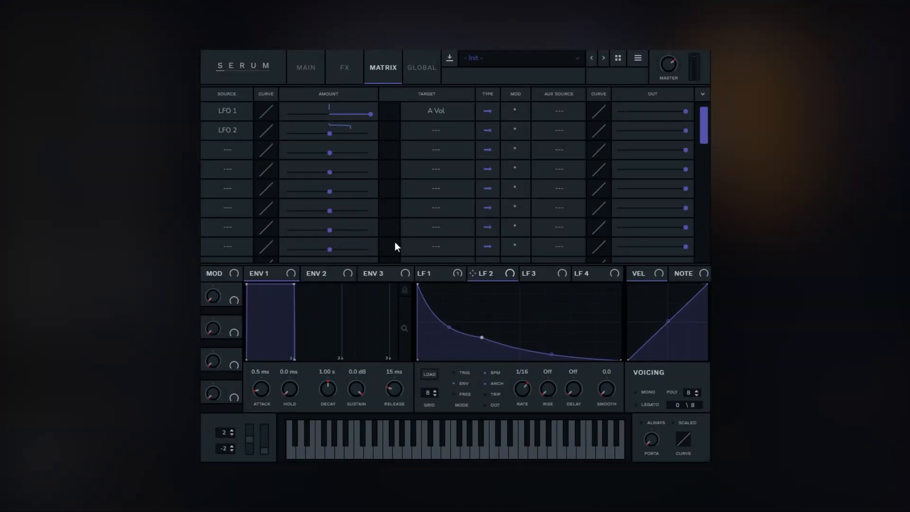
pyautogui.click(444, 130)
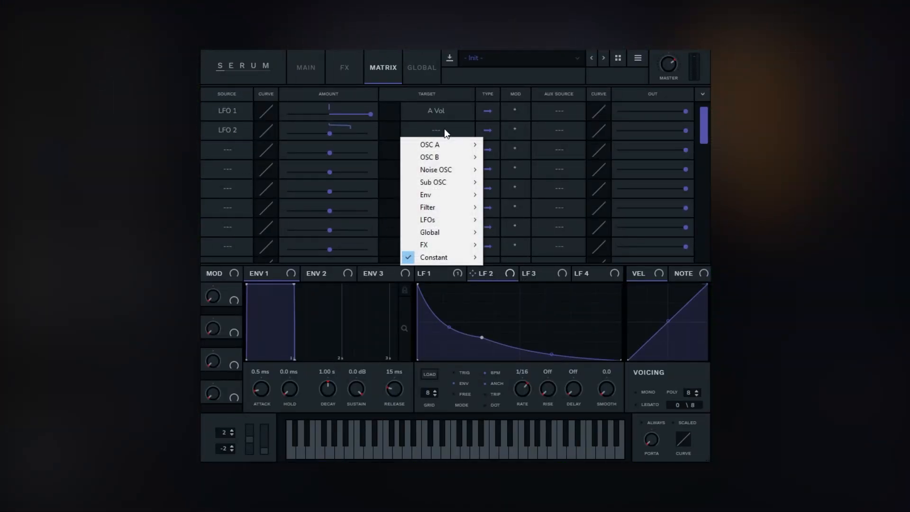
pyautogui.moveTo(441, 144)
pyautogui.click(534, 173)
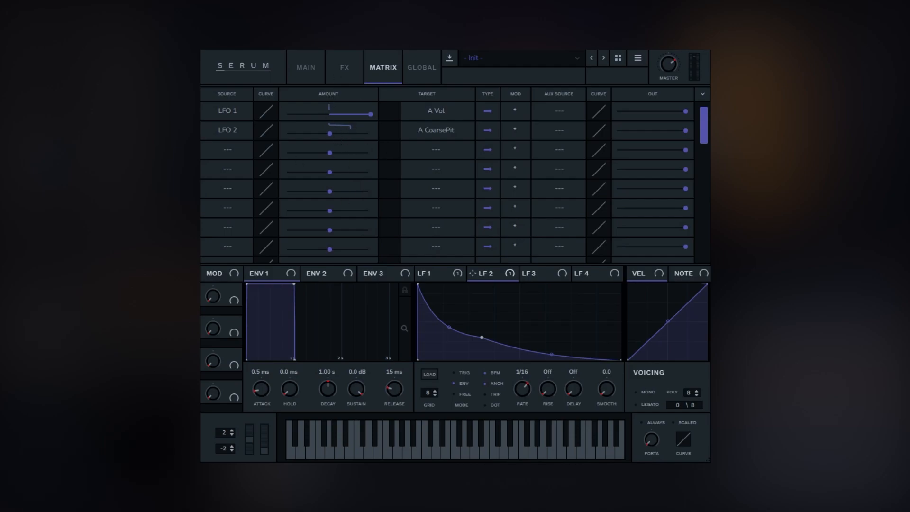
pyautogui.moveTo(332, 134); pyautogui.dragTo(350, 133)
# Move the zero point of LFO 1's volume curve slightly past the midpoint, keeping the 1/8 rate
pyautogui.click(436, 273)
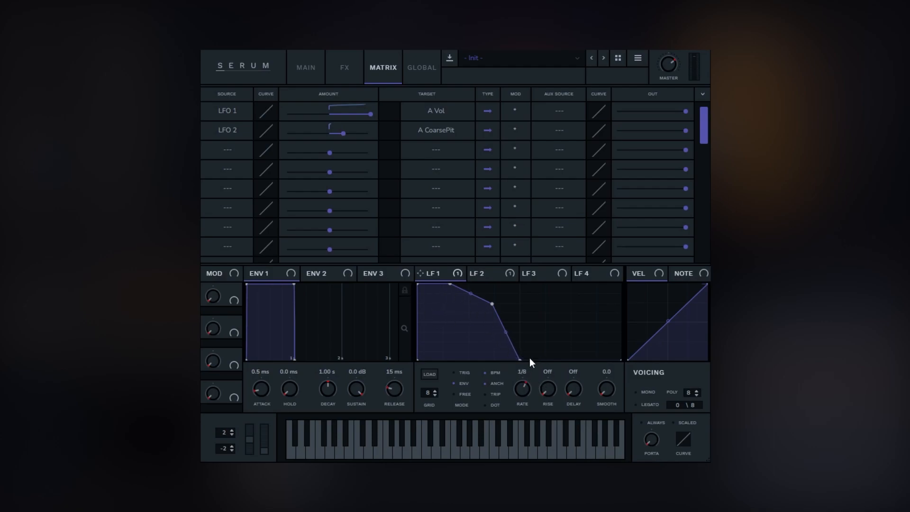
pyautogui.moveTo(522, 391); pyautogui.dragTo(521, 358)
pyautogui.moveTo(522, 360); pyautogui.dragTo(536, 373)
pyautogui.moveTo(535, 360); pyautogui.dragTo(521, 374)
# Enable the Distortion effect, set its drive to about 27% and raise its output level to about 10.9 dB
pyautogui.click(349, 71)
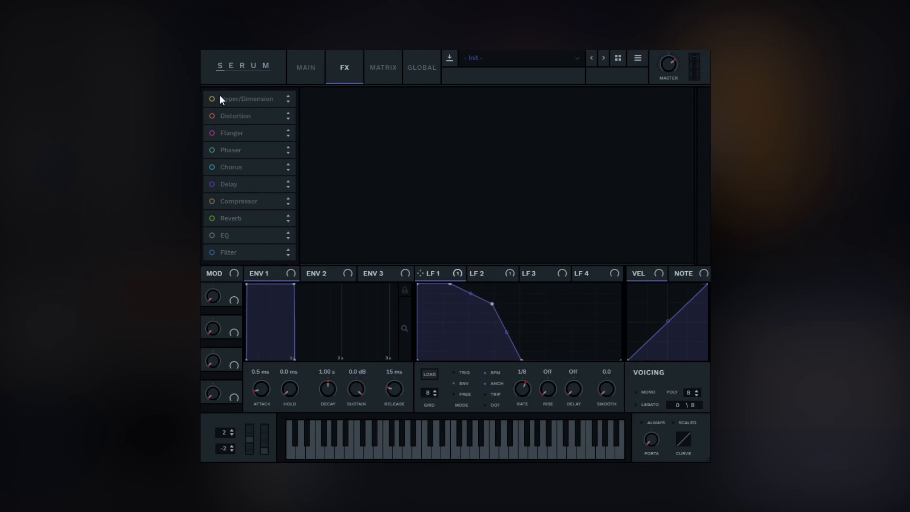
pyautogui.click(237, 116)
pyautogui.moveTo(564, 111); pyautogui.dragTo(586, 57)
pyautogui.moveTo(577, 104); pyautogui.dragTo(576, 115)
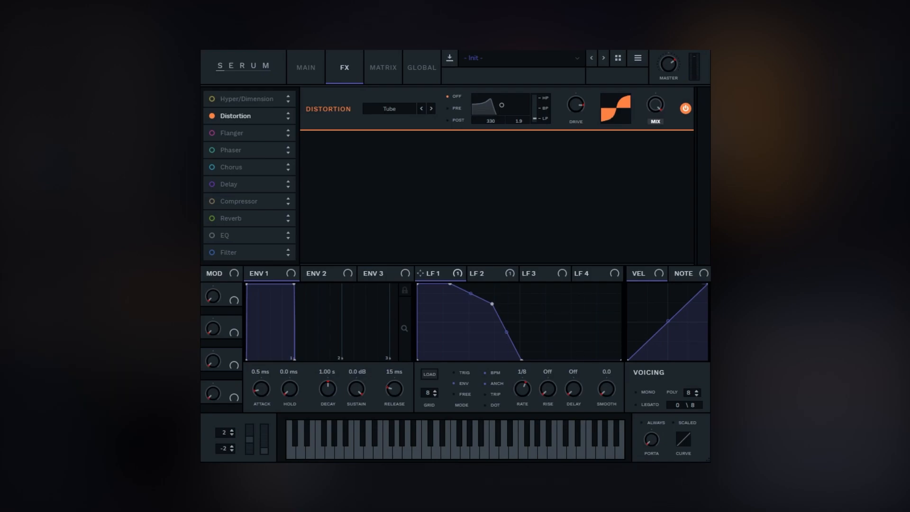
pyautogui.moveTo(577, 106); pyautogui.dragTo(577, 174)
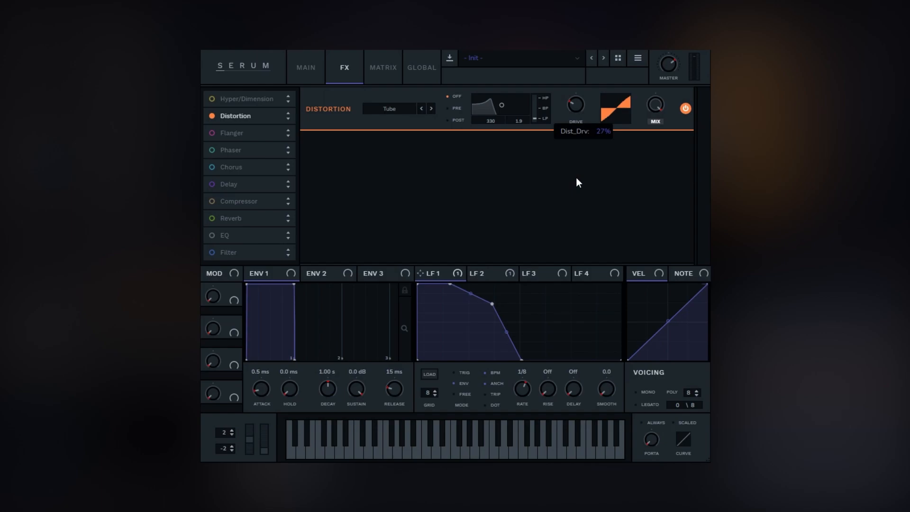
pyautogui.moveTo(579, 109); pyautogui.dragTo(579, 103)
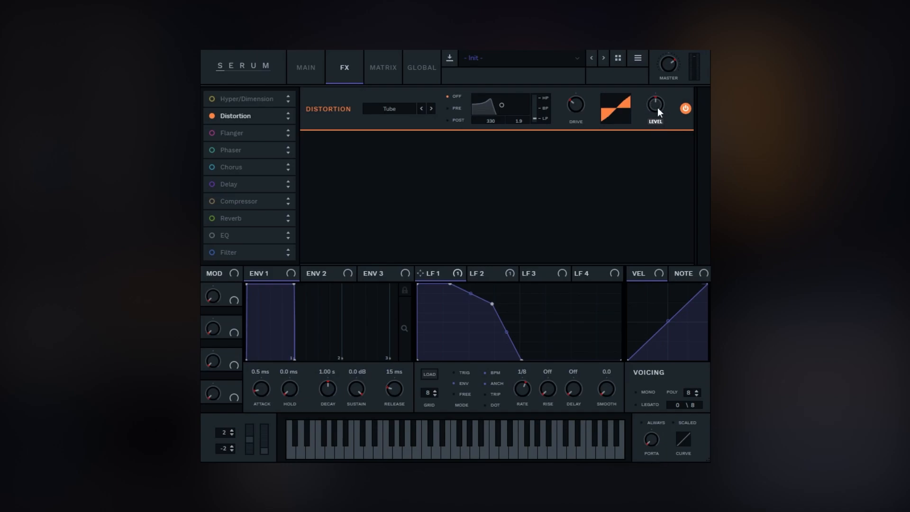
pyautogui.moveTo(659, 112); pyautogui.dragTo(662, 98)
pyautogui.moveTo(660, 114); pyautogui.dragTo(663, 78)
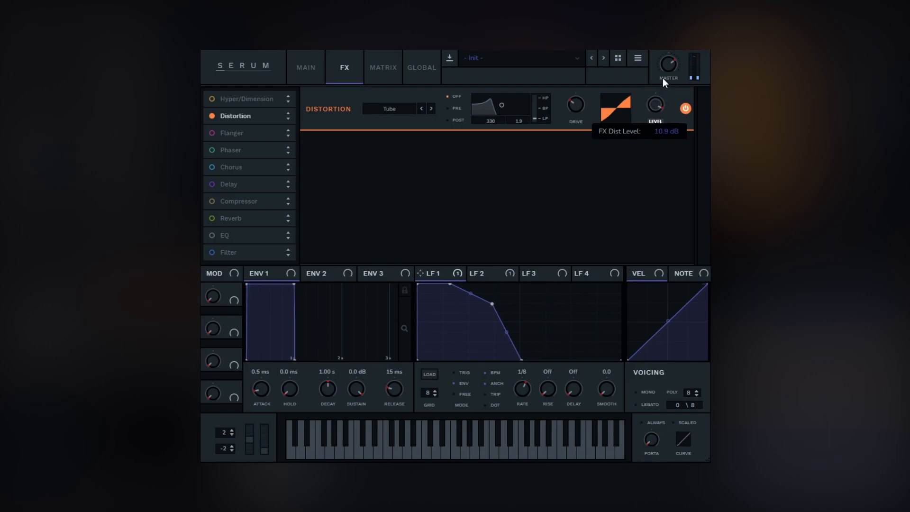
# Shape LFO 3 as a very short initial spike and set it to ENV mode at 100 Hz with BPM sync off
pyautogui.click(549, 274)
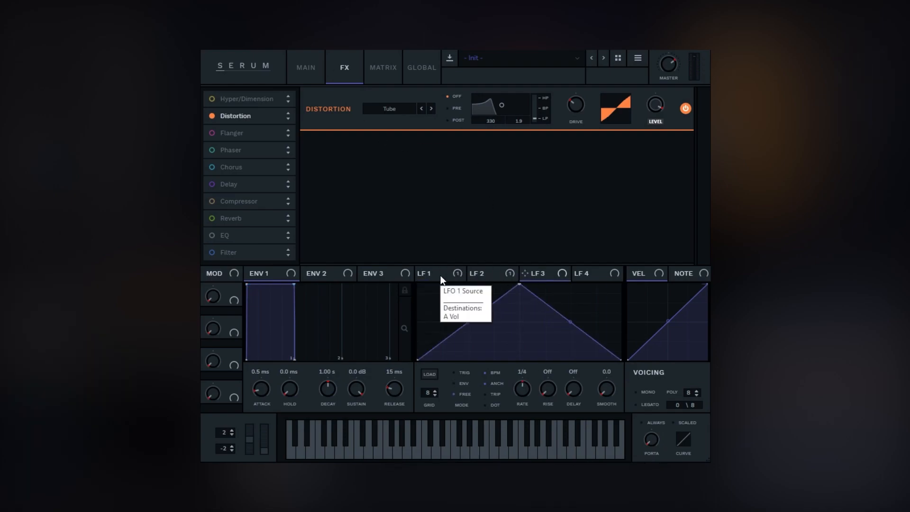
pyautogui.click(315, 67)
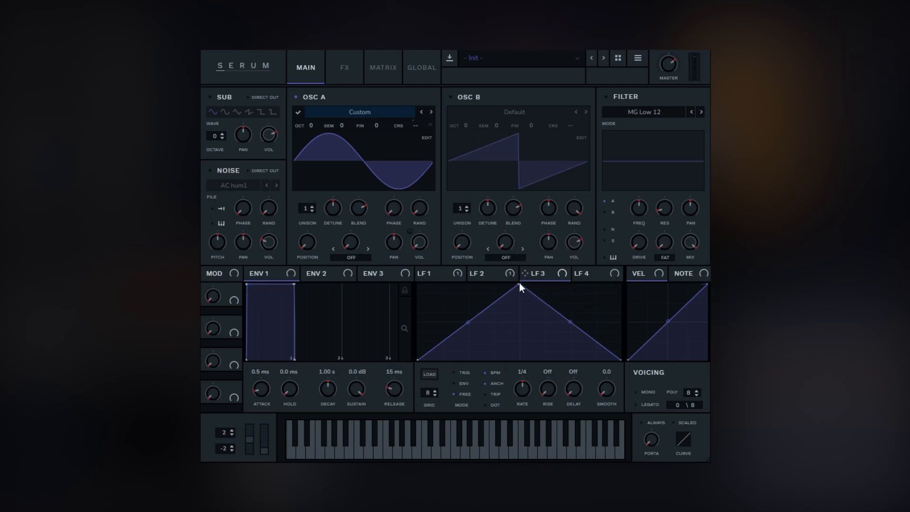
pyautogui.moveTo(520, 283); pyautogui.dragTo(390, 243)
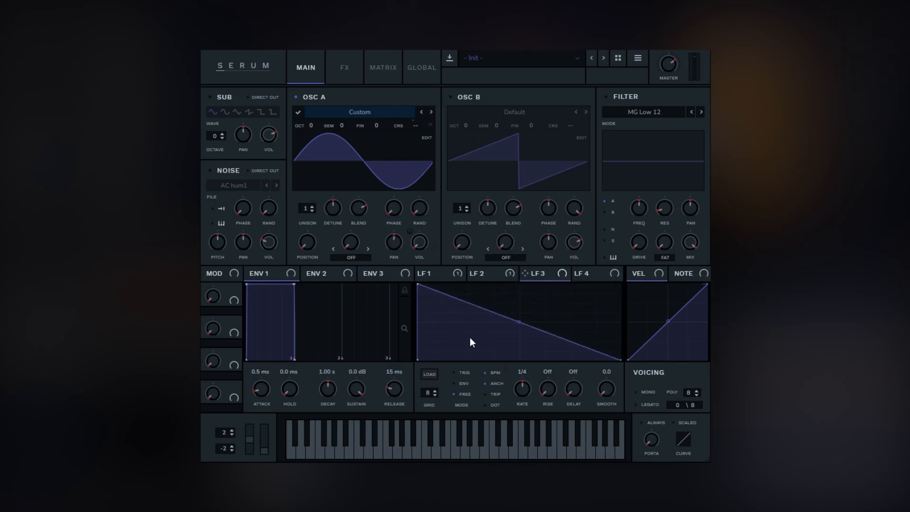
pyautogui.moveTo(471, 350); pyautogui.dragTo(441, 390)
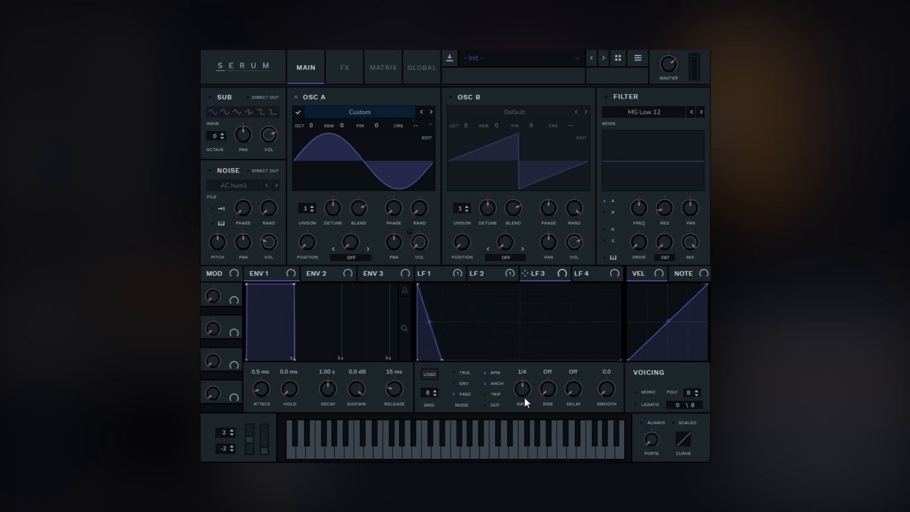
pyautogui.click(496, 372)
pyautogui.moveTo(536, 372); pyautogui.dragTo(545, 342)
# Route LFO 3 to Oscillator A's coarse pitch in the third row of the modulation matrix
pyautogui.click(385, 69)
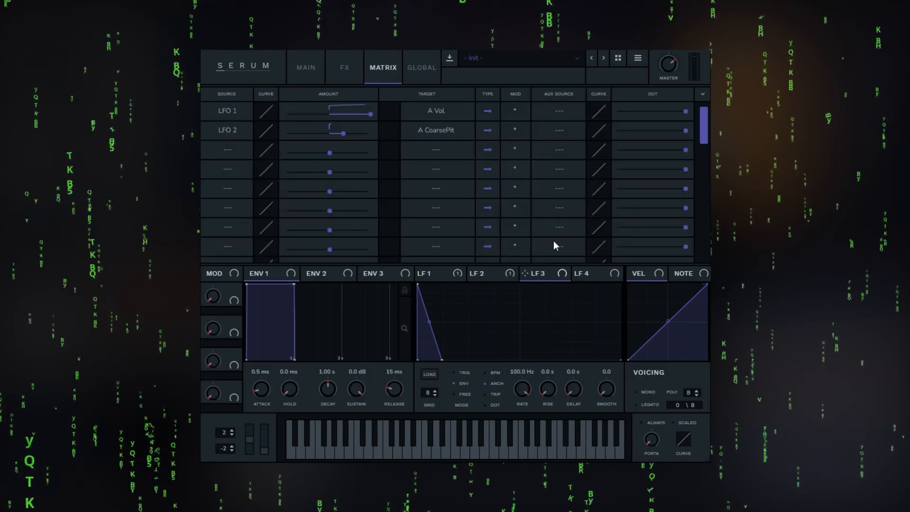
pyautogui.moveTo(269, 146); pyautogui.dragTo(232, 148)
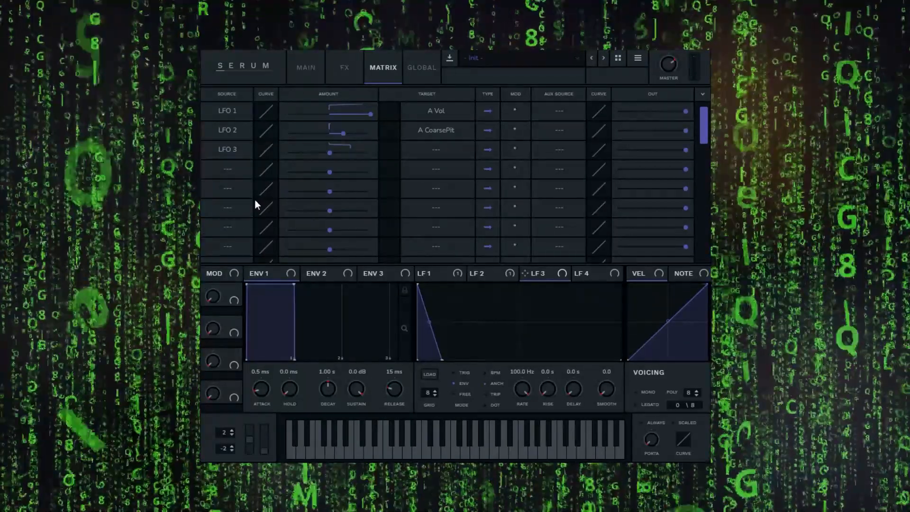
pyautogui.click(451, 149)
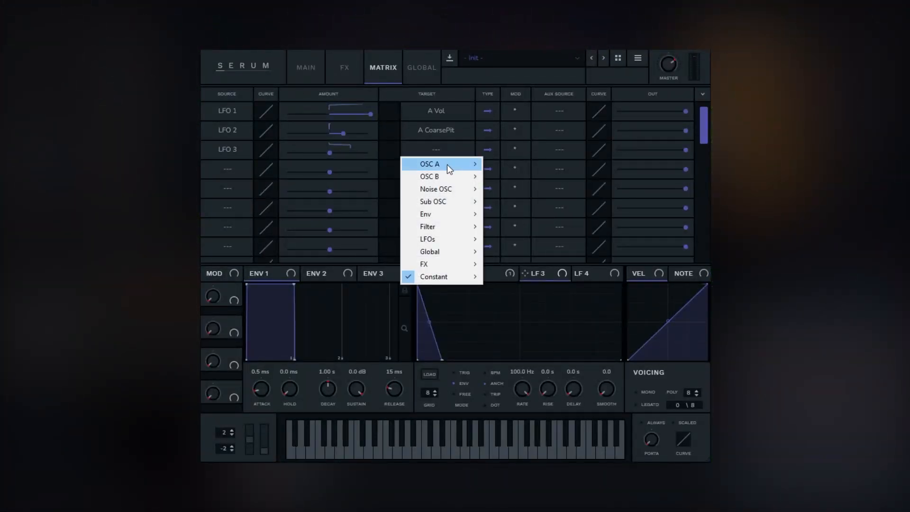
pyautogui.moveTo(448, 164)
pyautogui.click(529, 188)
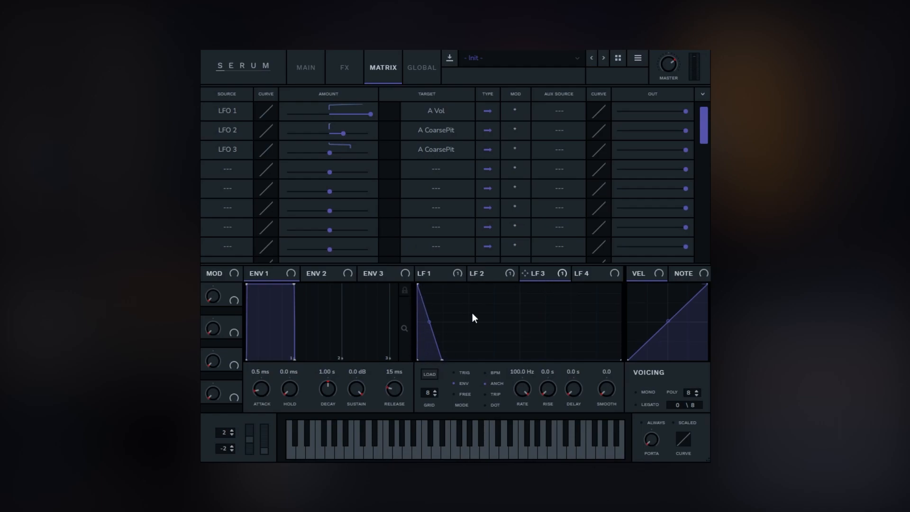
pyautogui.click(476, 275)
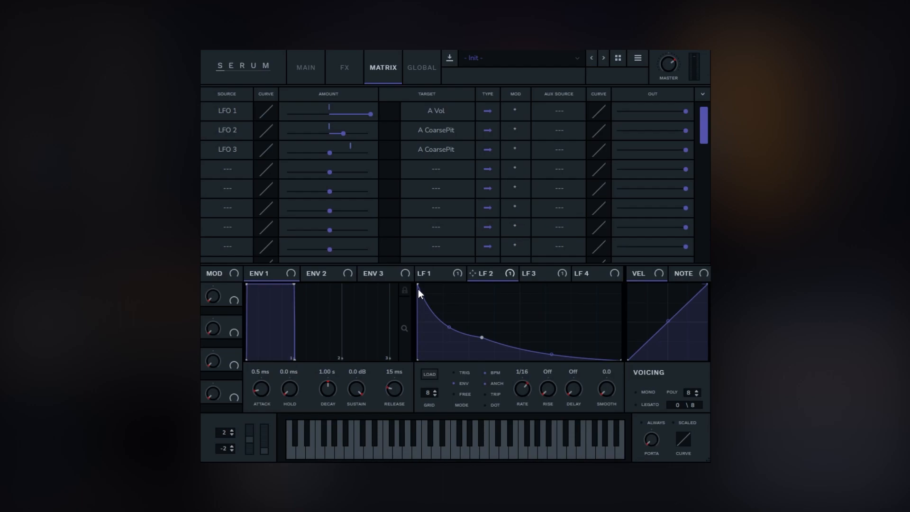
pyautogui.click(522, 275)
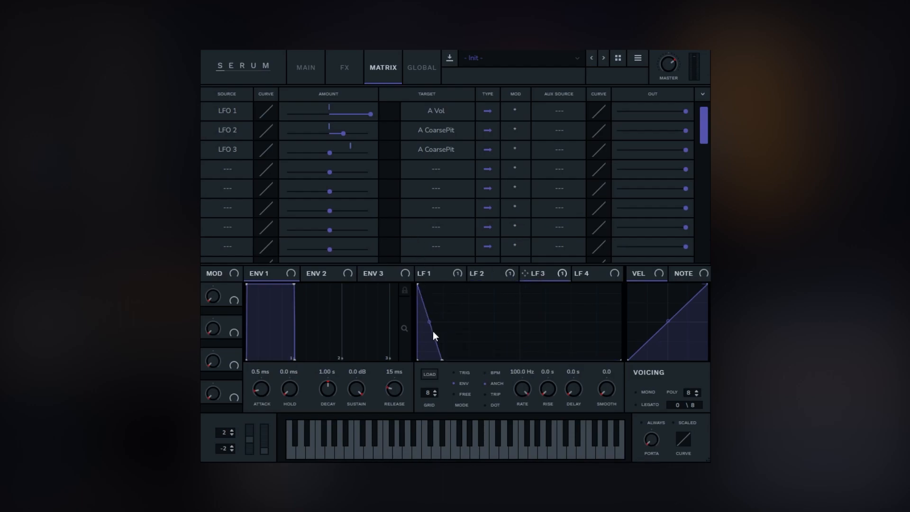
pyautogui.click(433, 273)
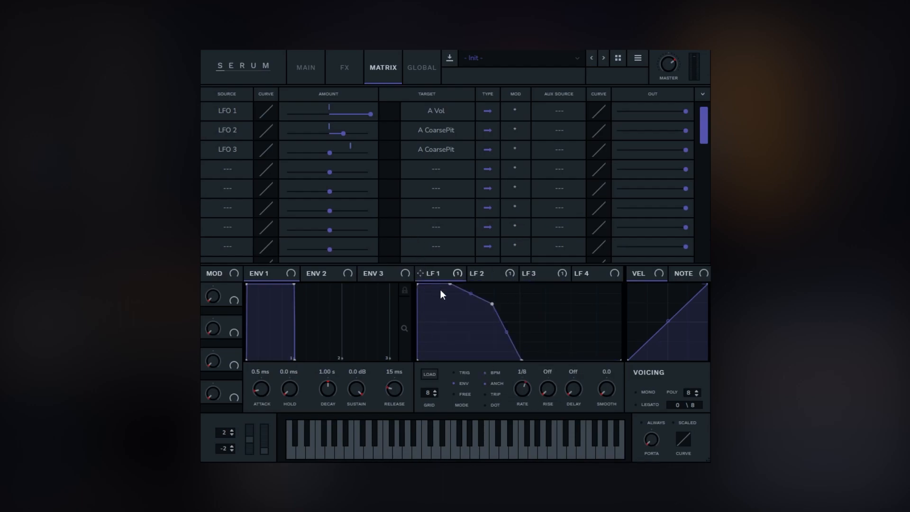
pyautogui.click(475, 274)
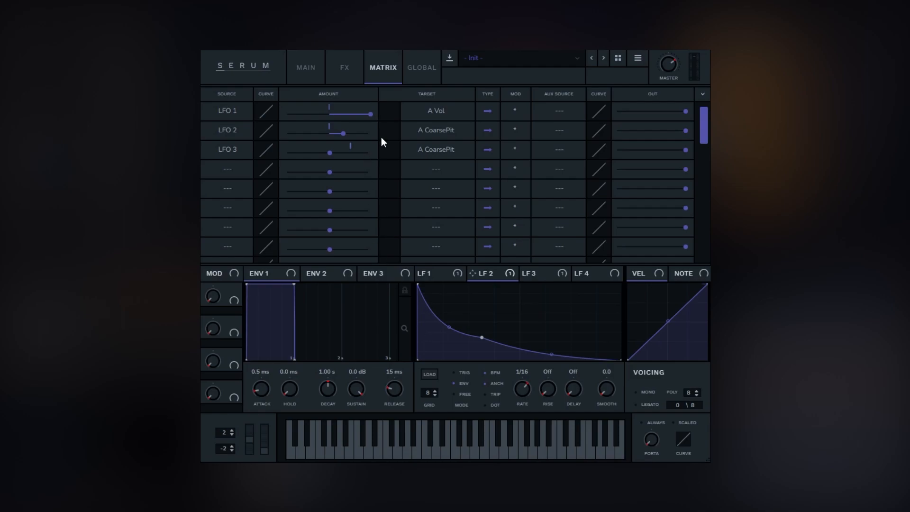
# Raise LFO 3's modulation amount to about halfway positive, bend its spike inward and set its rate to about 46.2 Hz
pyautogui.moveTo(330, 152); pyautogui.dragTo(343, 154)
pyautogui.moveTo(342, 153); pyautogui.dragTo(327, 152)
pyautogui.click(539, 274)
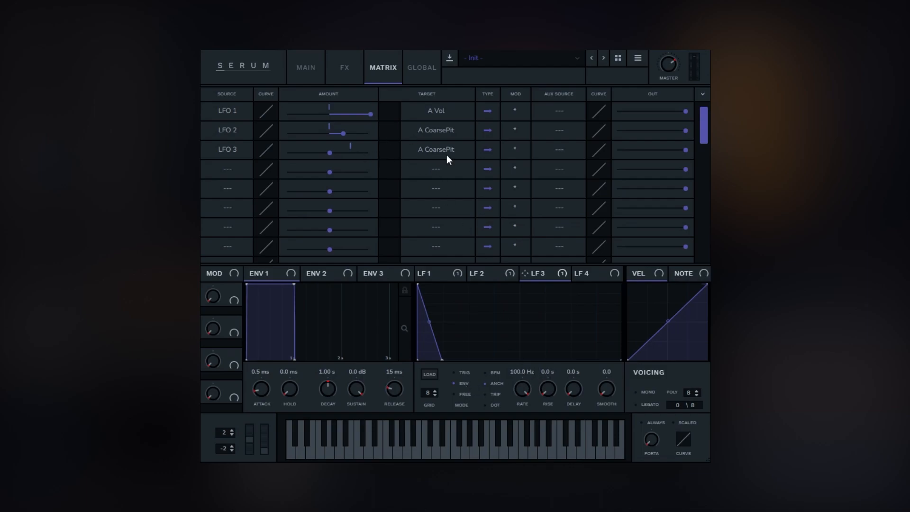
pyautogui.moveTo(331, 153); pyautogui.dragTo(360, 156)
pyautogui.moveTo(429, 323); pyautogui.dragTo(429, 334)
pyautogui.moveTo(523, 388); pyautogui.dragTo(509, 402)
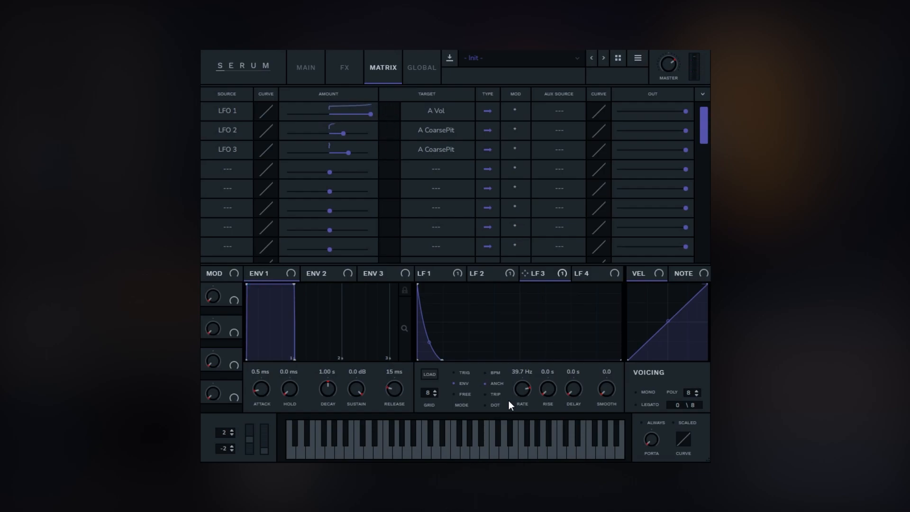
pyautogui.moveTo(508, 398); pyautogui.dragTo(509, 397)
# Compare the kick with LFO 3's matrix output turned down to zero and restored to full
pyautogui.moveTo(687, 150); pyautogui.dragTo(507, 164)
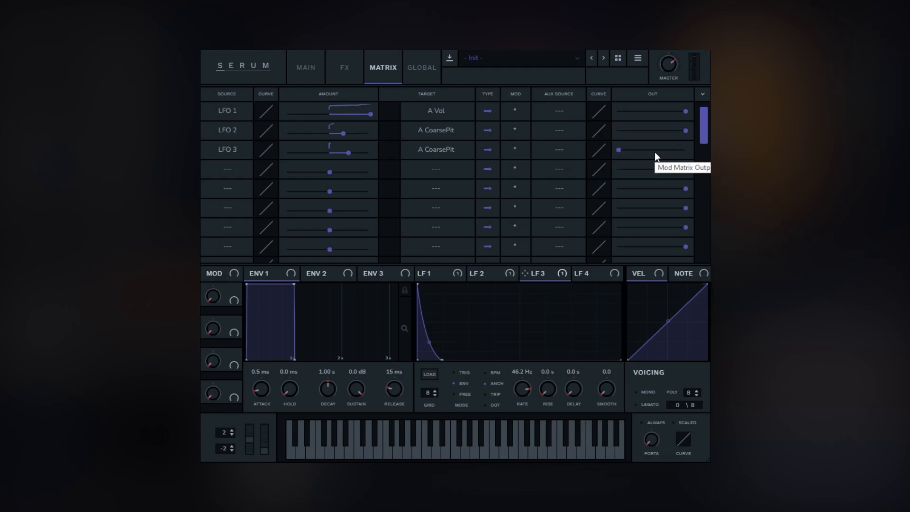
pyautogui.doubleClick(619, 149)
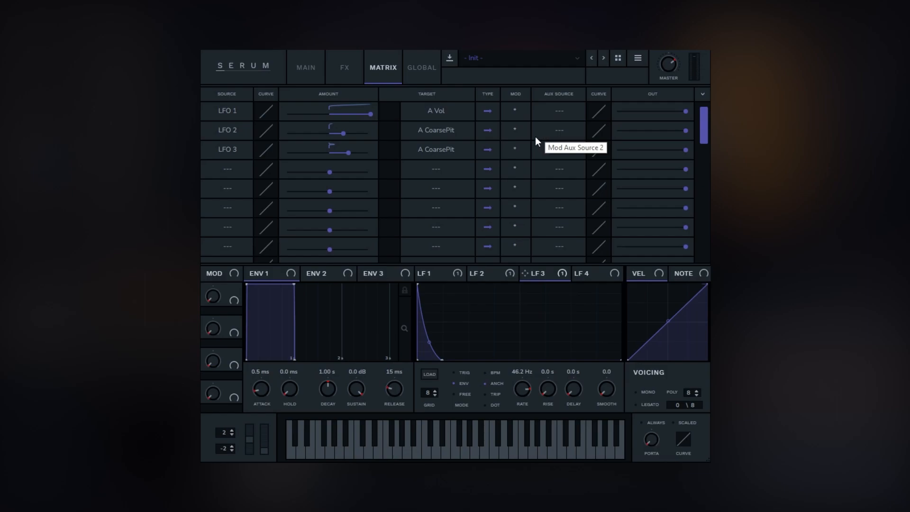
# Reduce LFO 3's pitch amount to roughly match LFO 2's, steepen its decay curve and set its rate to about 59.2 Hz
pyautogui.moveTo(348, 152); pyautogui.dragTo(340, 152)
pyautogui.moveTo(426, 346); pyautogui.dragTo(432, 348)
pyautogui.moveTo(518, 387); pyautogui.dragTo(513, 379)
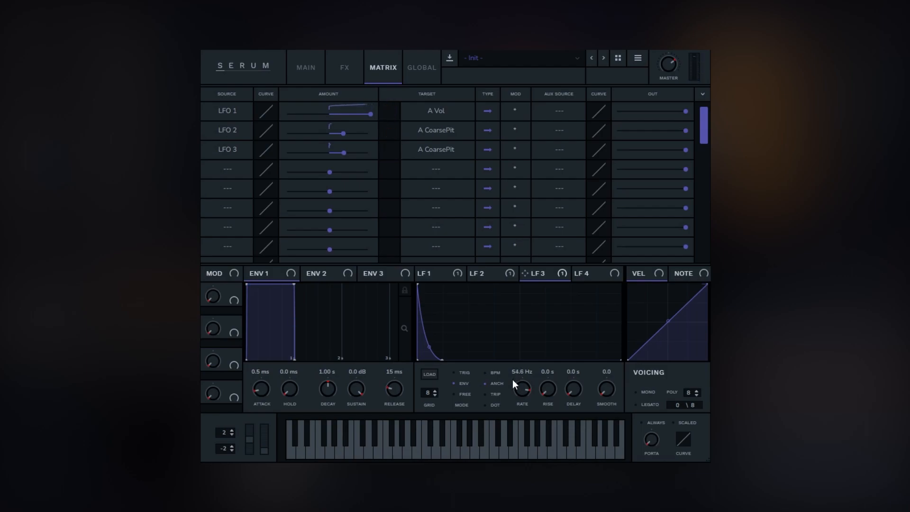
# Reshape LFO 2's pitch curve by raising its middle point slightly and making the tail reach zero at about three quarters of the cycle
pyautogui.click(491, 278)
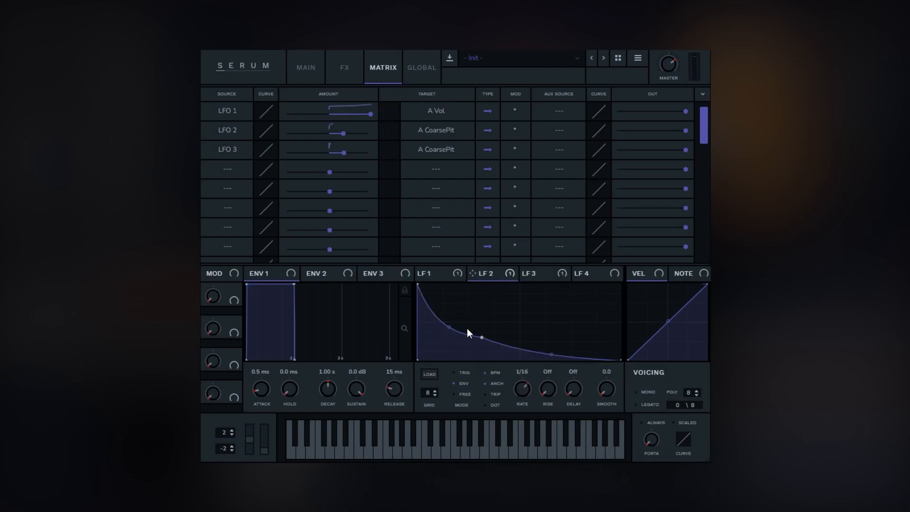
pyautogui.moveTo(484, 338)
pyautogui.mouseDown()
pyautogui.moveTo(539, 336)
pyautogui.moveTo(478, 334)
pyautogui.moveTo(493, 329)
pyautogui.moveTo(455, 324)
pyautogui.moveTo(454, 311)
pyautogui.moveTo(470, 332)
pyautogui.moveTo(479, 325)
pyautogui.moveTo(455, 329)
pyautogui.moveTo(467, 339)
pyautogui.moveTo(494, 332)
pyautogui.moveTo(487, 333)
pyautogui.mouseUp()
pyautogui.moveTo(555, 353)
pyautogui.mouseDown()
pyautogui.moveTo(554, 363)
pyautogui.moveTo(553, 346)
pyautogui.moveTo(555, 353)
pyautogui.mouseUp()
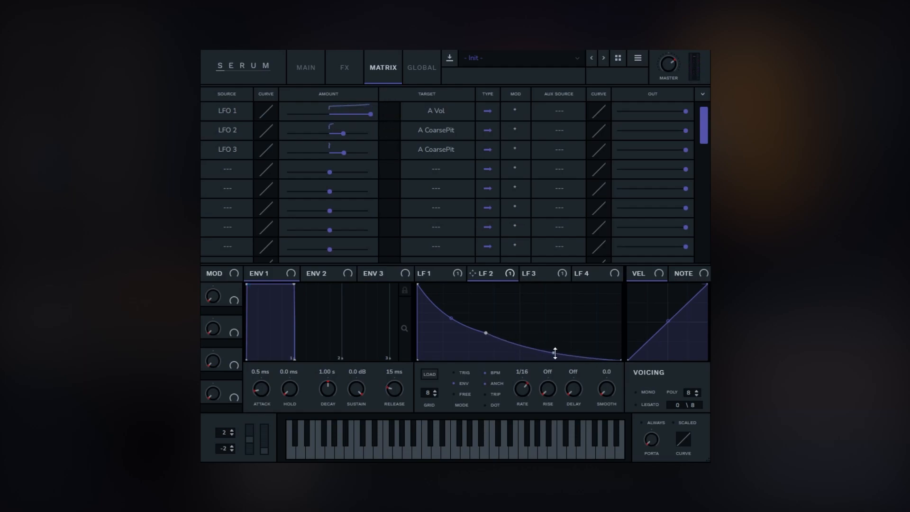
pyautogui.doubleClick(588, 358)
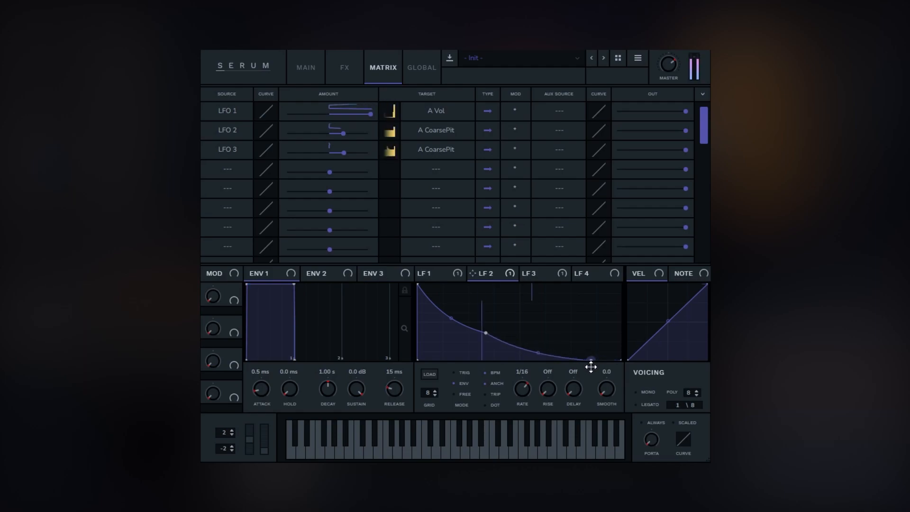
pyautogui.moveTo(588, 369)
pyautogui.mouseDown()
pyautogui.moveTo(571, 372)
pyautogui.moveTo(583, 377)
pyautogui.mouseUp()
pyautogui.moveTo(536, 351)
pyautogui.mouseDown()
pyautogui.moveTo(573, 365)
pyautogui.moveTo(526, 347)
pyautogui.mouseUp()
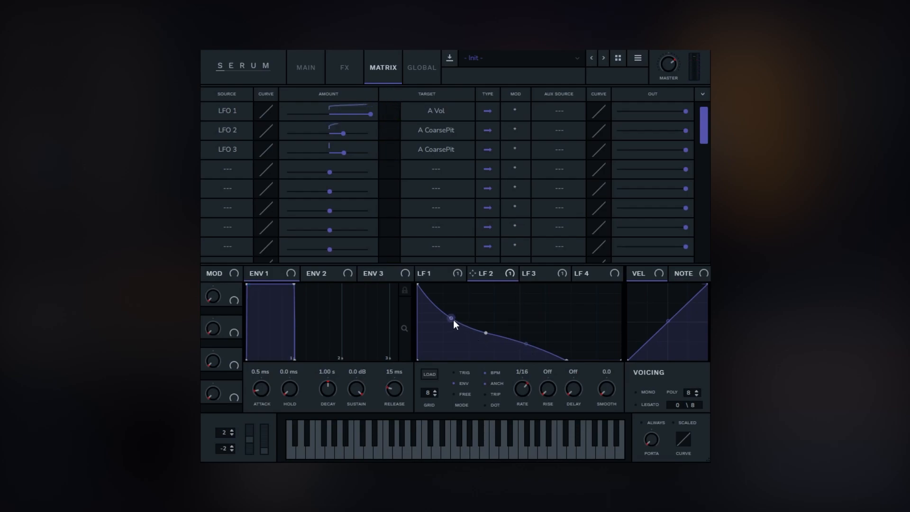
# Fine-tune LFO 3's rate around 65 Hz
pyautogui.click(536, 274)
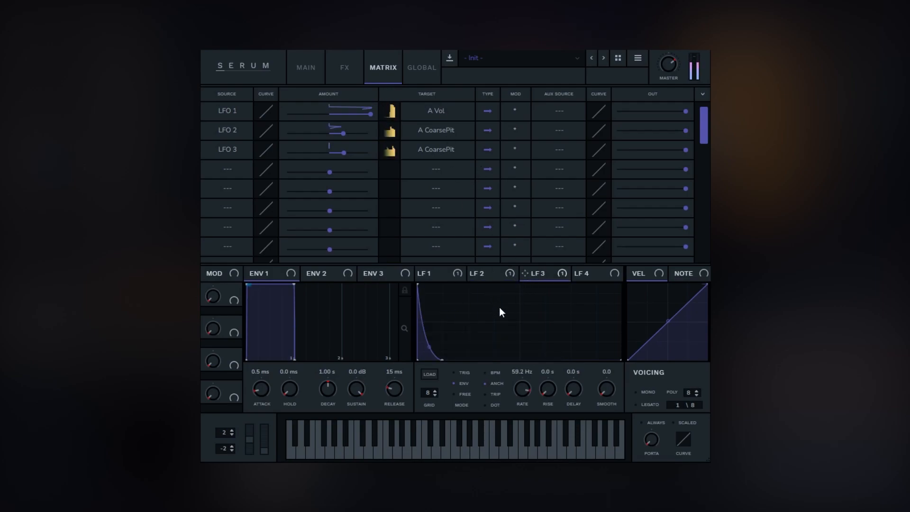
pyautogui.moveTo(422, 286); pyautogui.dragTo(382, 287)
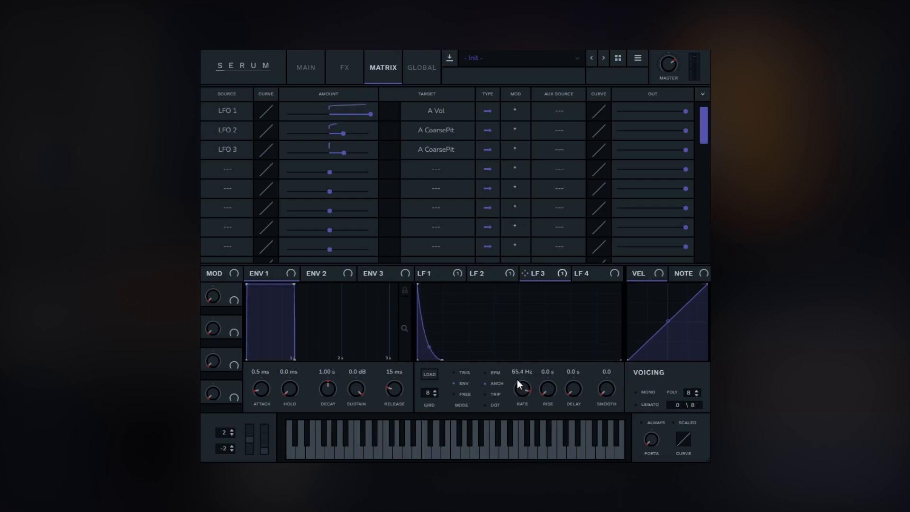
pyautogui.moveTo(518, 380); pyautogui.dragTo(511, 385)
pyautogui.click(485, 278)
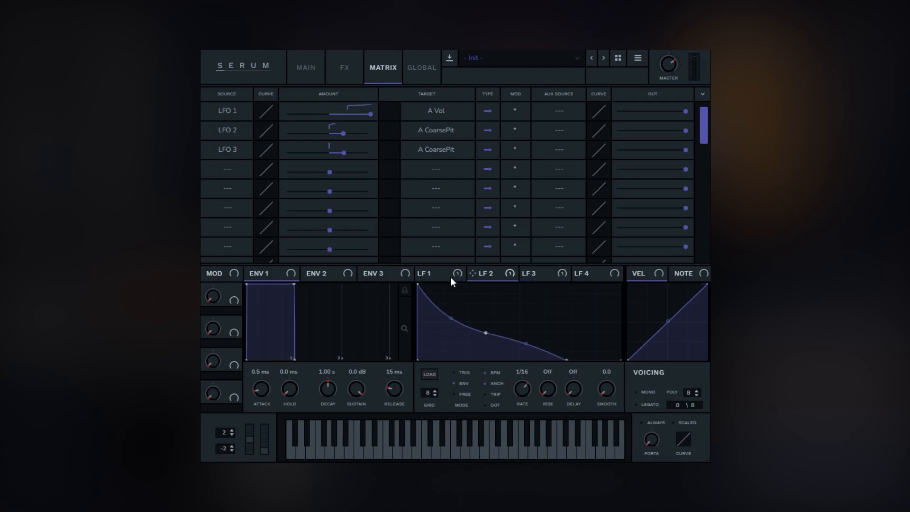
pyautogui.click(545, 274)
pyautogui.click(505, 273)
pyautogui.click(445, 275)
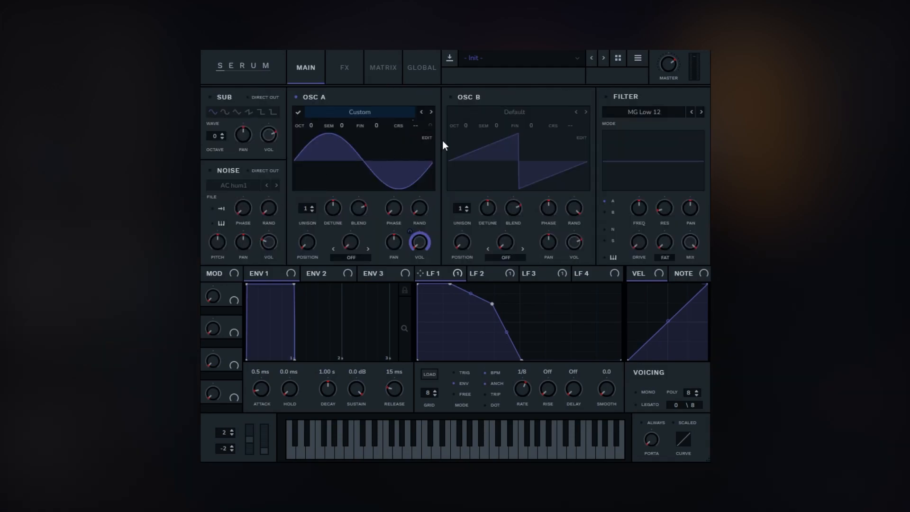
# Enable the Noise oscillator and load the ARP white sample from the Analog category
pyautogui.moveTo(486, 152)
pyautogui.click(222, 174)
pyautogui.click(236, 186)
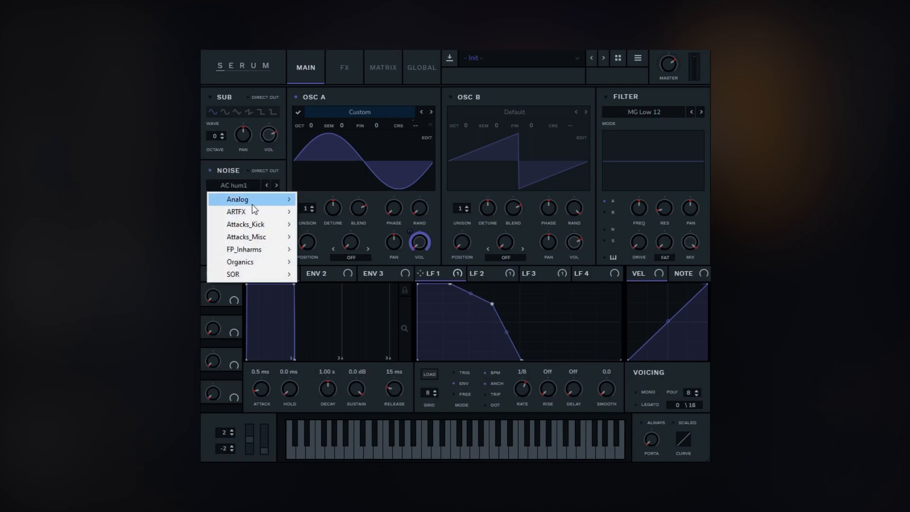
pyautogui.moveTo(253, 199)
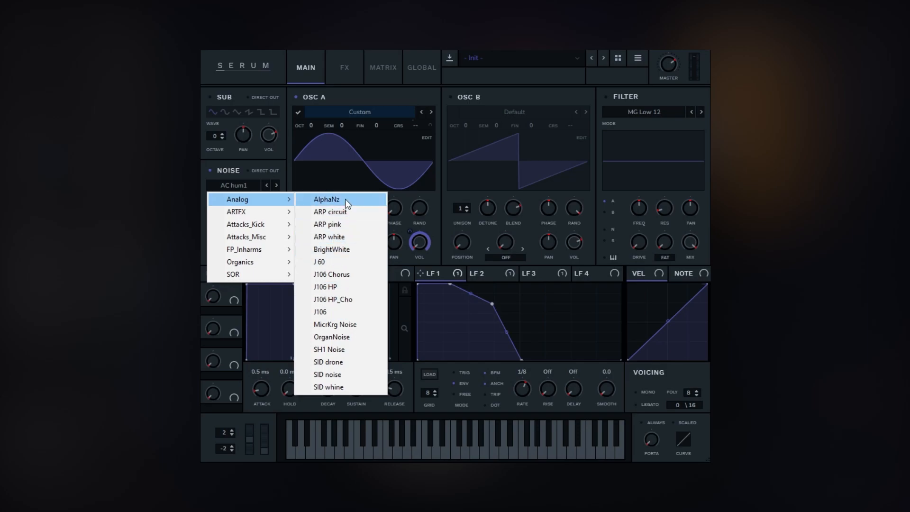
pyautogui.click(331, 237)
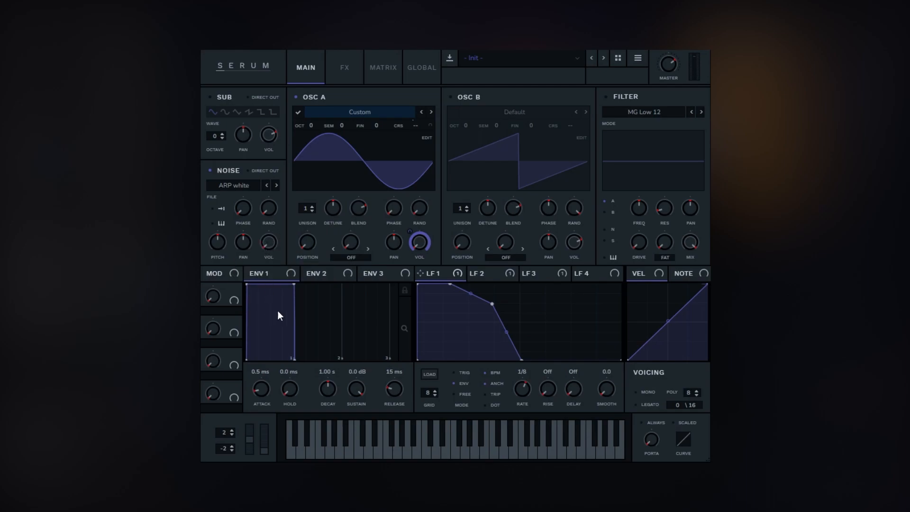
# Route LFO 4 to the noise volume as a quarter-cycle falling ramp in ENV mode at 100 Hz with BPM sync off
pyautogui.click(587, 273)
pyautogui.moveTo(522, 287); pyautogui.dragTo(284, 255)
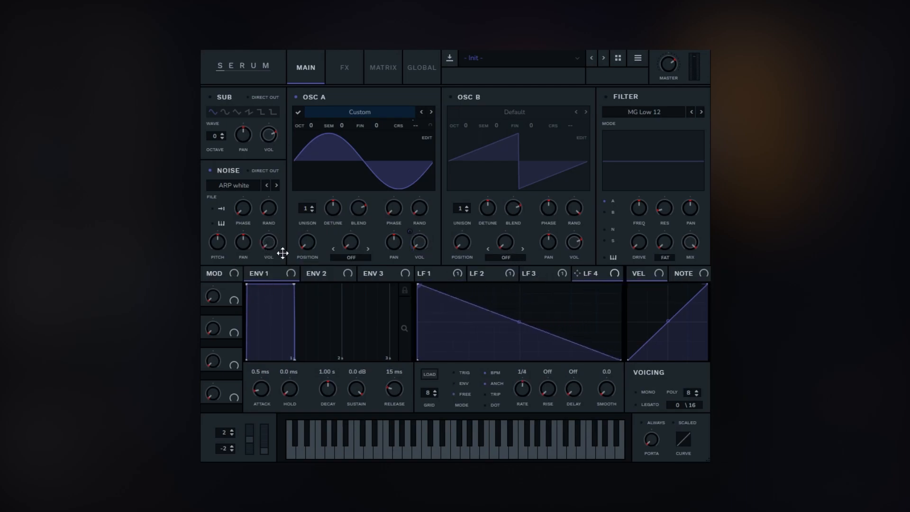
pyautogui.moveTo(482, 347); pyautogui.dragTo(471, 407)
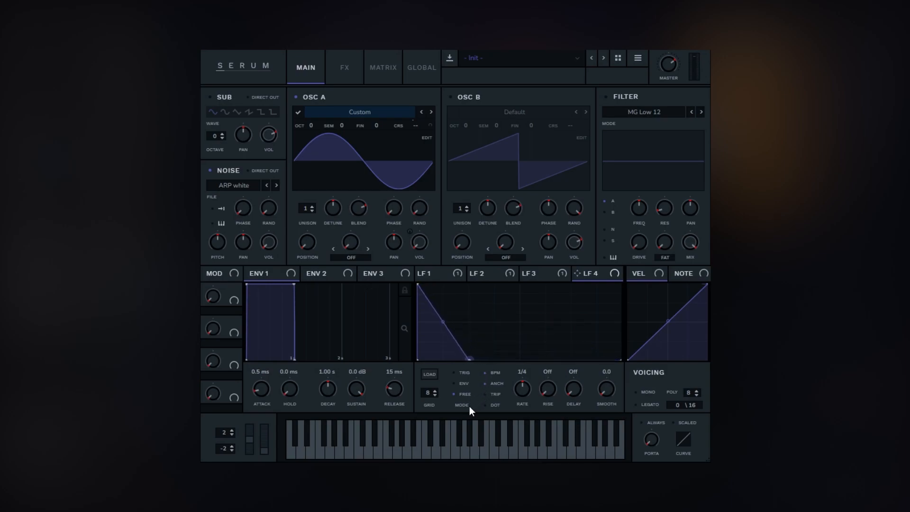
pyautogui.click(491, 374)
pyautogui.moveTo(528, 382); pyautogui.dragTo(538, 348)
pyautogui.moveTo(269, 245); pyautogui.dragTo(270, 245)
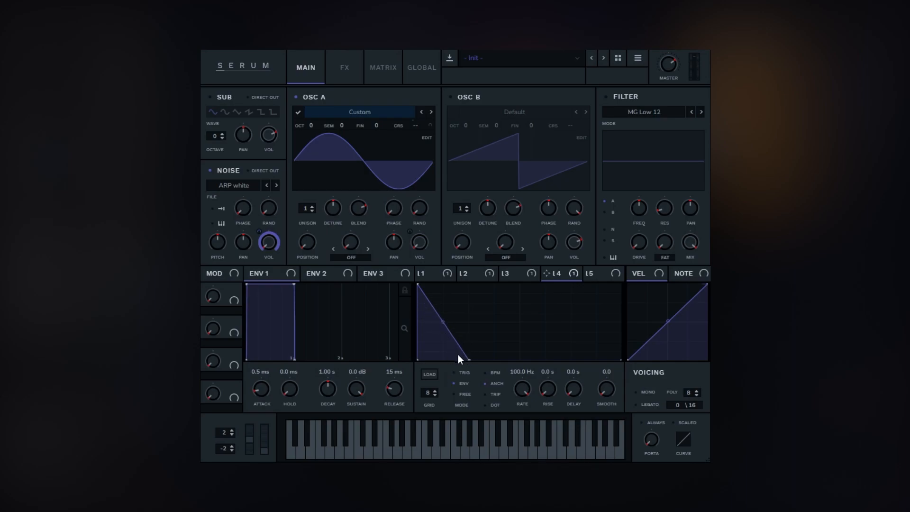
# Shorten LFO 4's ramp to one eighth of the cycle and lower its rate to about 47.2 Hz
pyautogui.moveTo(468, 359); pyautogui.dragTo(442, 377)
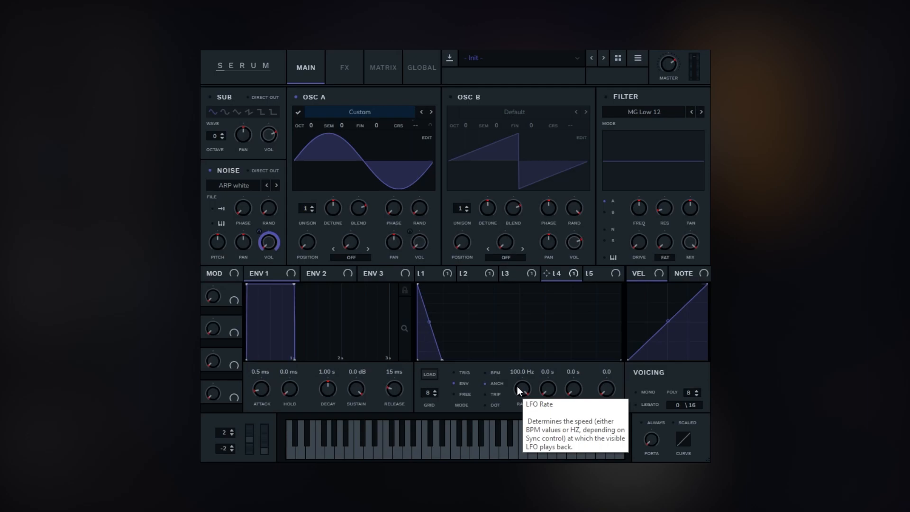
pyautogui.moveTo(521, 390); pyautogui.dragTo(507, 403)
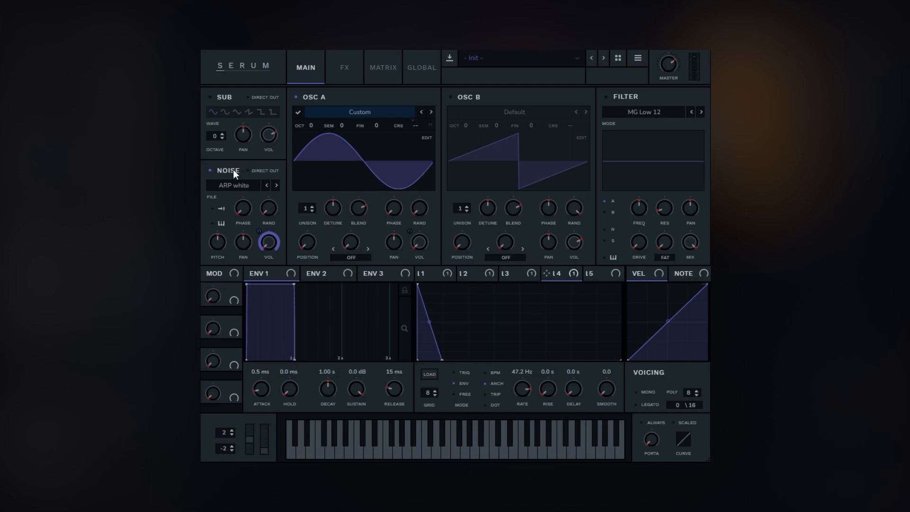
# Compare the kick with the noise layer switched off and on
pyautogui.click(212, 171)
pyautogui.click(212, 170)
pyautogui.click(212, 171)
pyautogui.click(212, 171)
# Bend LFO 4's decay curve inward and try Envelope 1's attack at 0.0 ms and slightly higher
pyautogui.moveTo(430, 324); pyautogui.dragTo(430, 332)
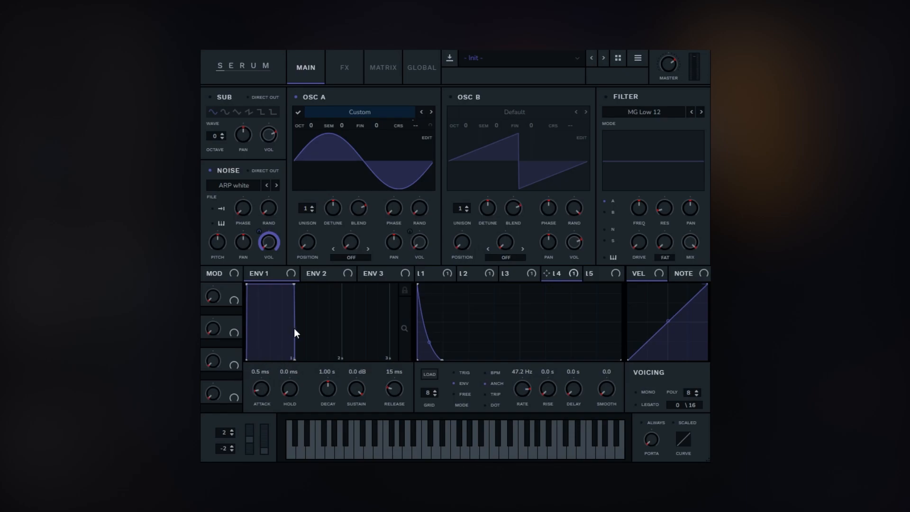
pyautogui.moveTo(260, 399); pyautogui.dragTo(263, 405)
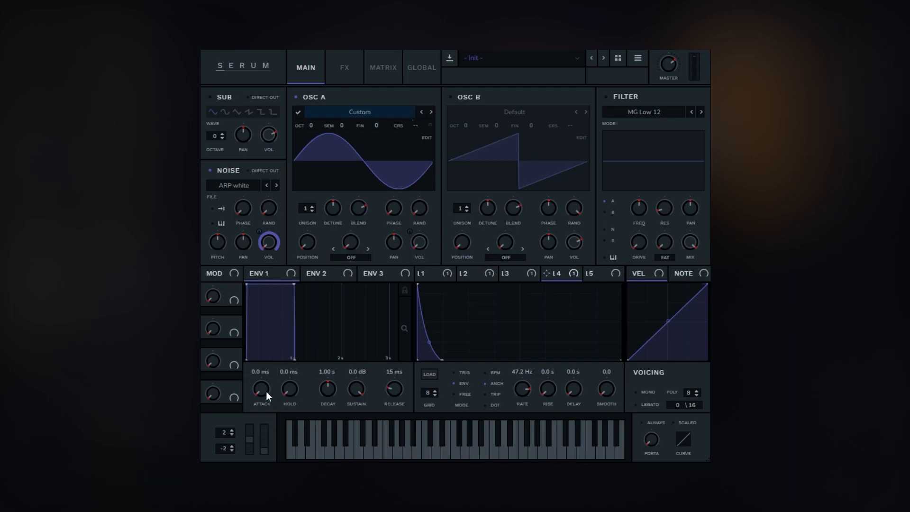
pyautogui.moveTo(265, 392); pyautogui.dragTo(265, 377)
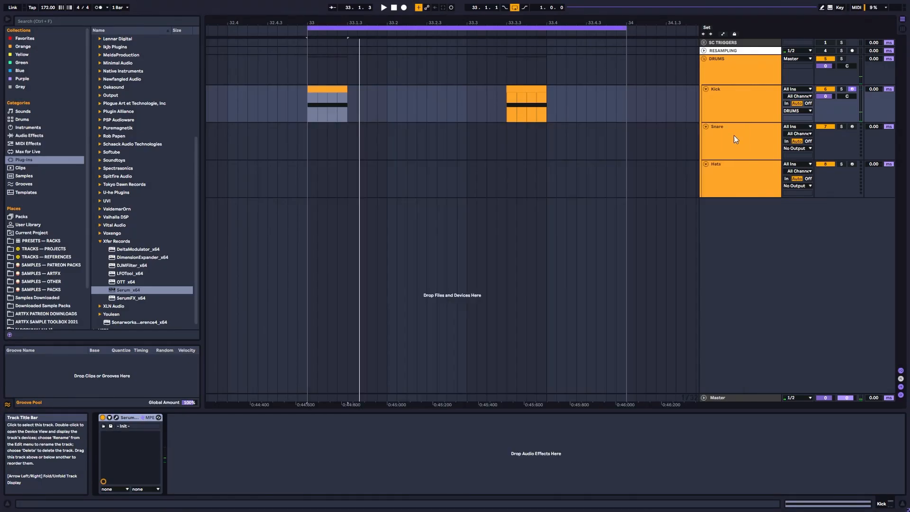
# In Ableton Live, insert a MIDI track below the Kick track and name it Kick Noise
pyautogui.click(728, 109)
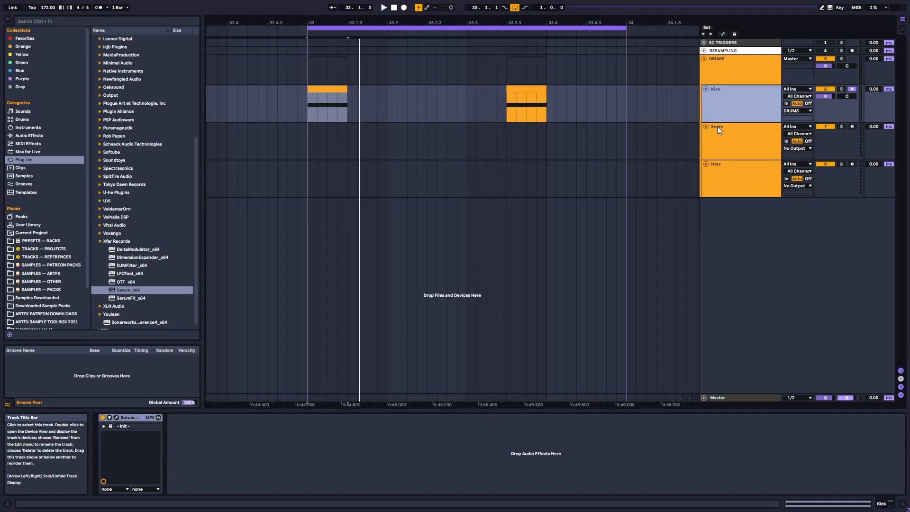
pyautogui.rightClick(729, 95)
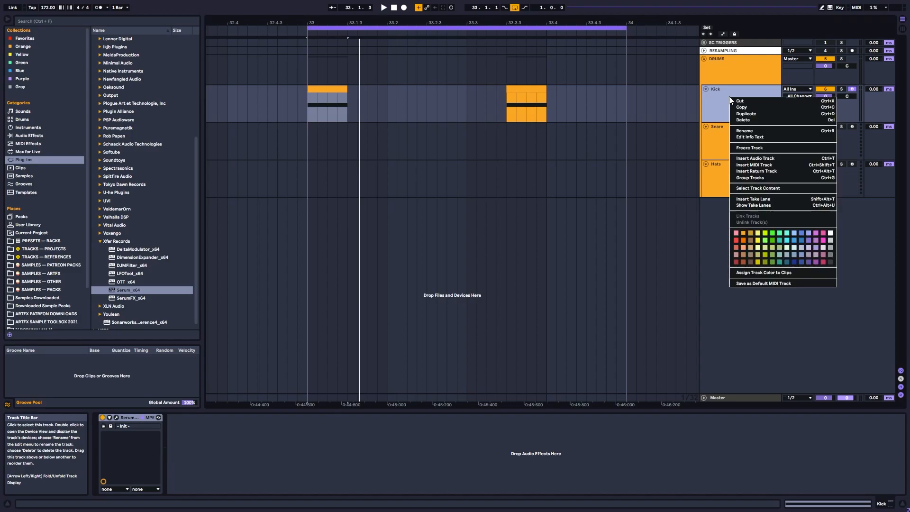
pyautogui.click(765, 164)
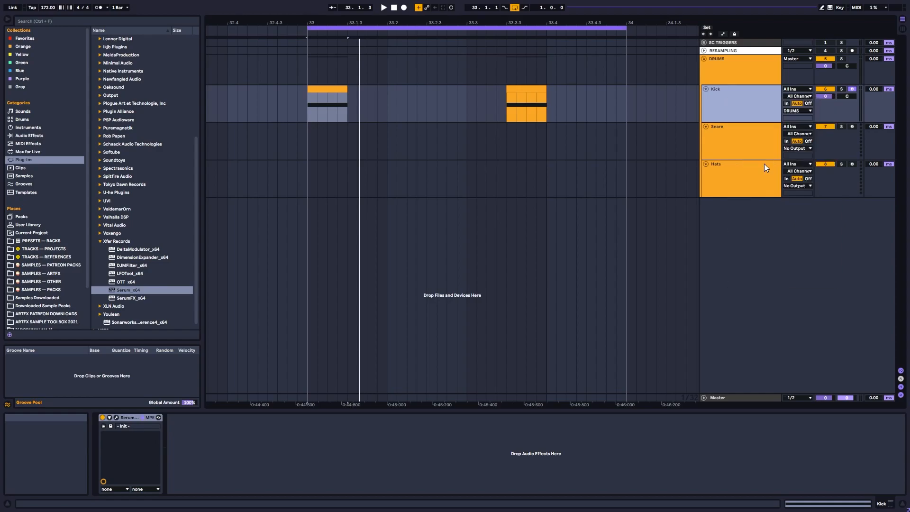
pyautogui.hotkey('ctrl', 'r')
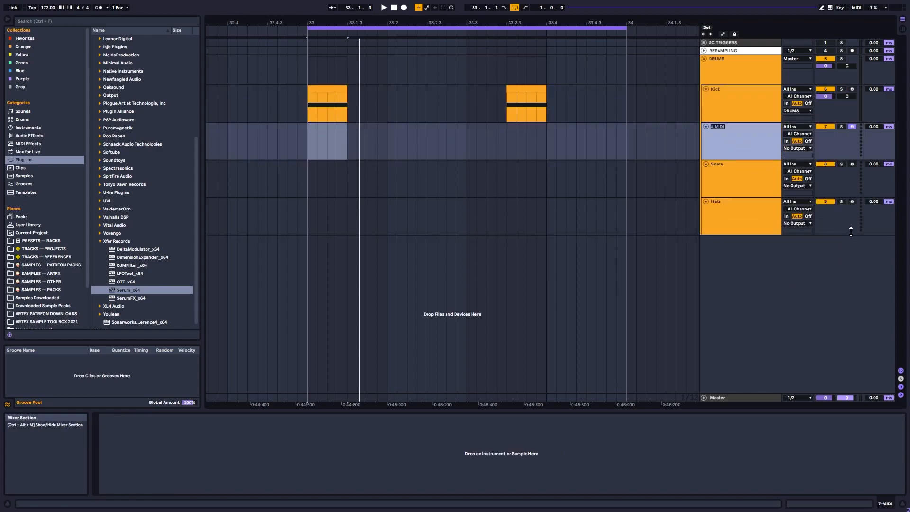
pyautogui.write('Kic')
# Group the Kick and Kick Noise tracks and name the group KICK
pyautogui.click(736, 98)
pyautogui.keyDown('shift'); pyautogui.click(736, 136); pyautogui.keyUp('shift')
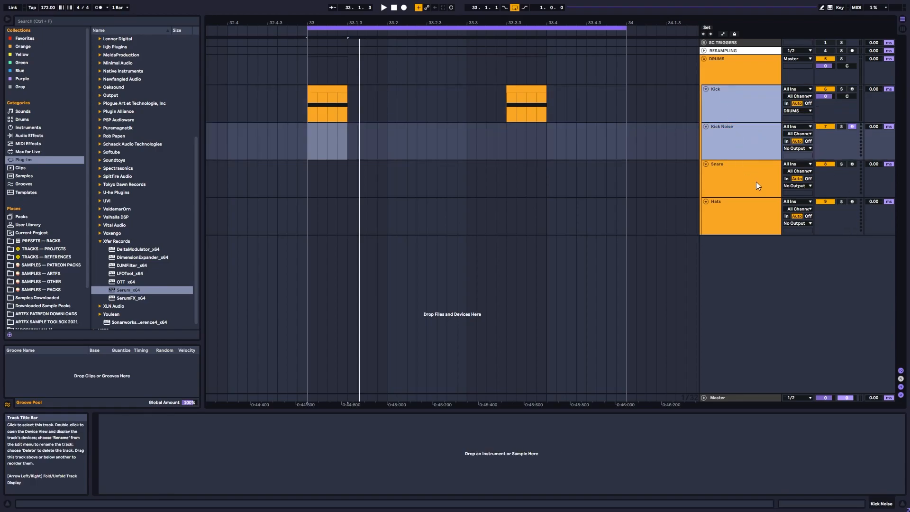
pyautogui.hotkey('ctrl', 'g')
pyautogui.hotkey('ctrl', 'r')
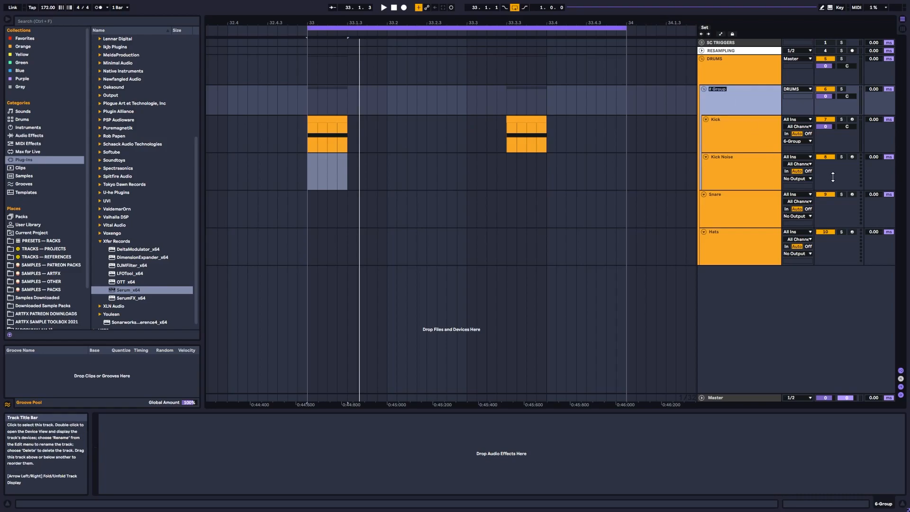
pyautogui.write('KICK')
pyautogui.press('Return')
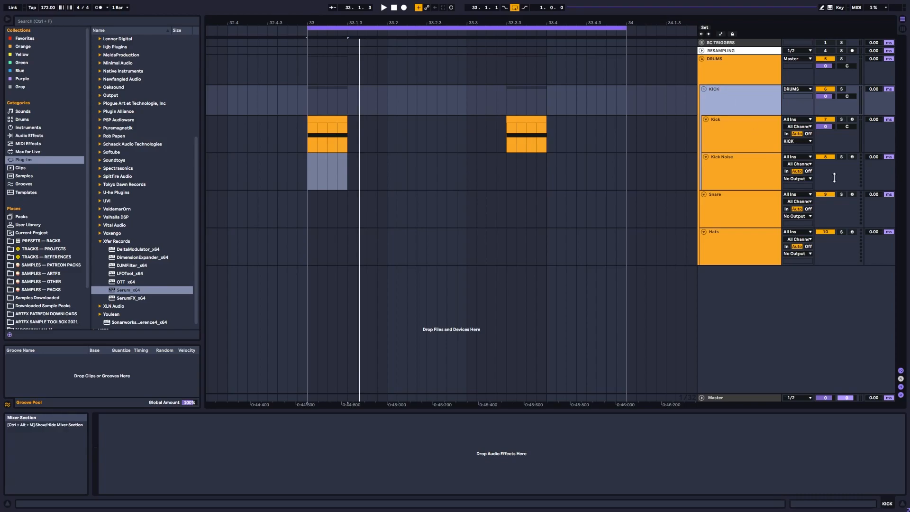
# Copy both MIDI clips from the Kick track to the same positions on the Kick Noise track
pyautogui.click(722, 160)
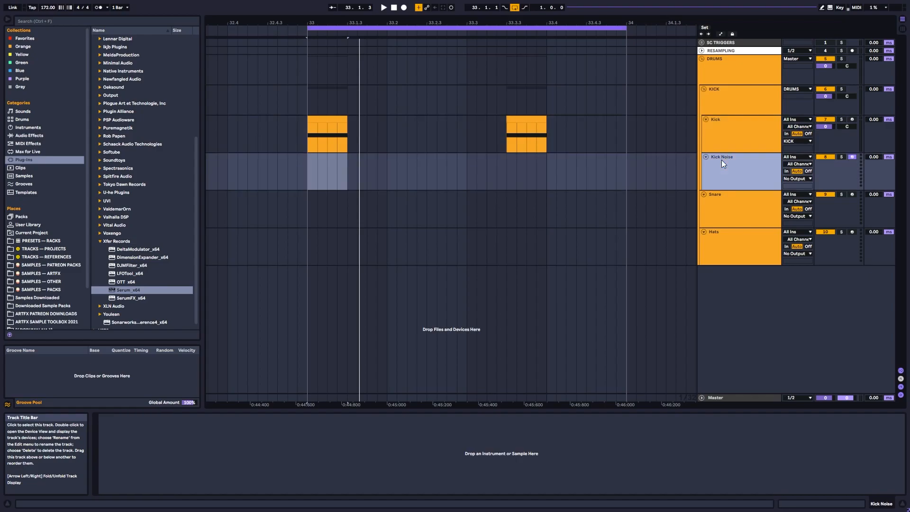
pyautogui.click(727, 117)
pyautogui.click(721, 173)
pyautogui.click(528, 119)
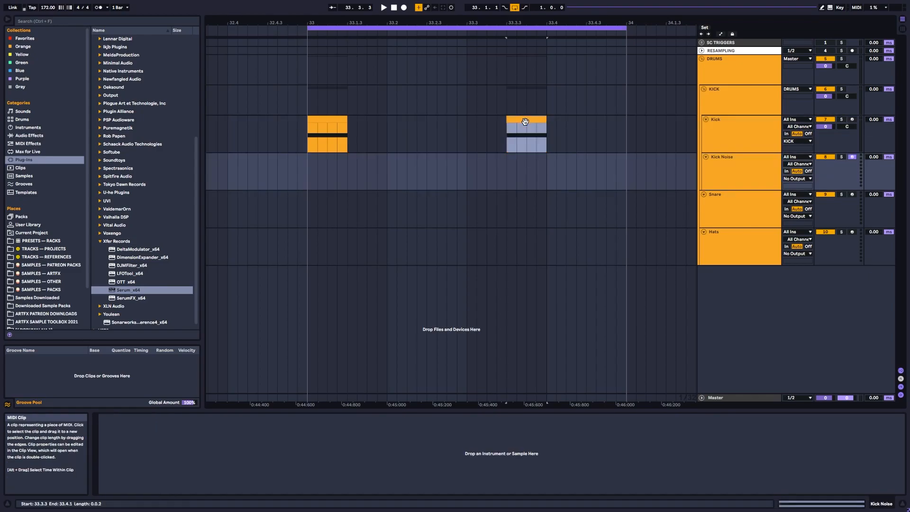
pyautogui.moveTo(333, 119); pyautogui.dragTo(335, 162)
pyautogui.moveTo(527, 120); pyautogui.dragTo(528, 175)
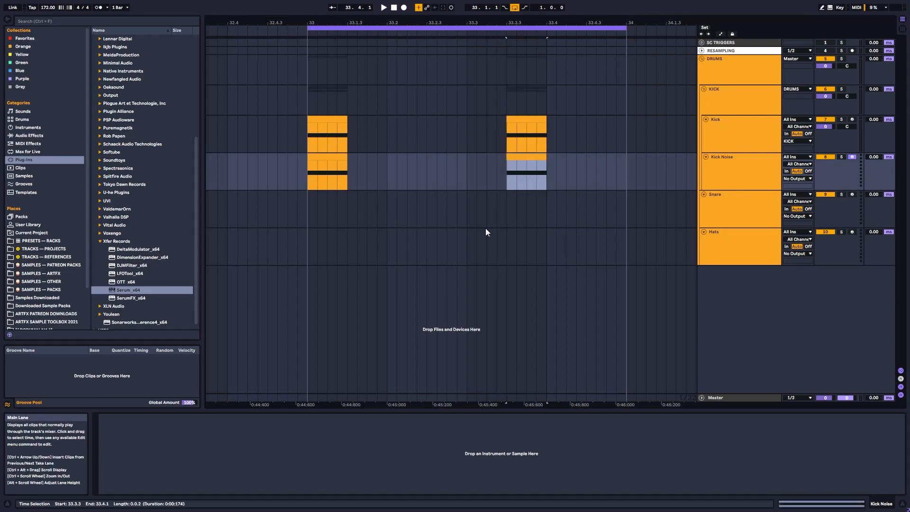
pyautogui.click(304, 182)
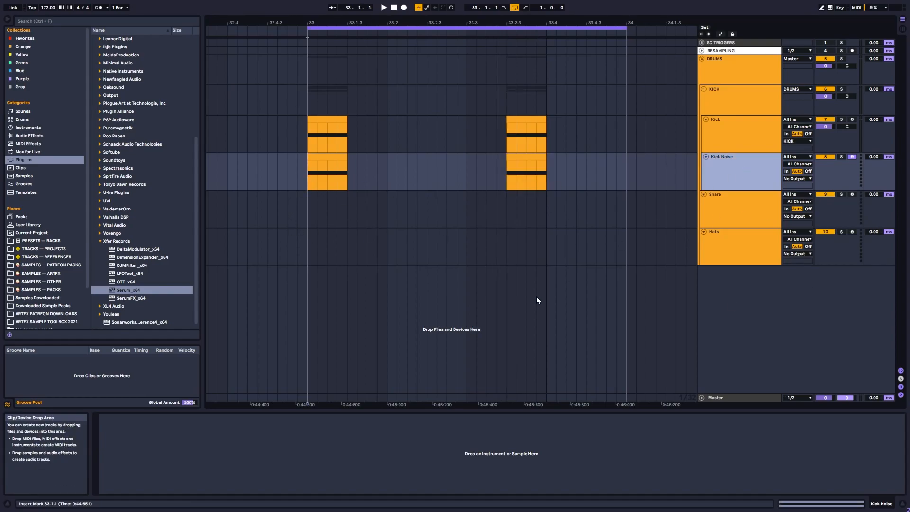
# Load Serum on the Kick Noise track and replace its Oscillator A with the noise oscillator
pyautogui.doubleClick(128, 290)
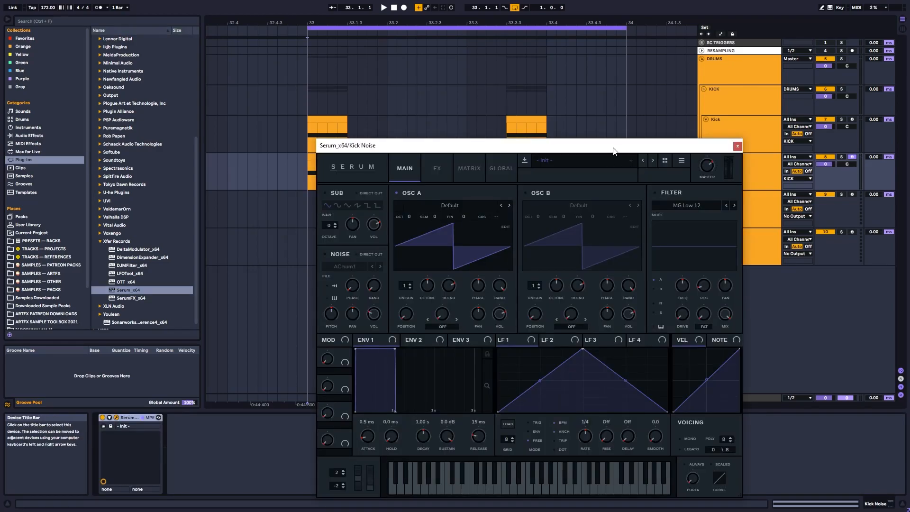
pyautogui.moveTo(613, 151); pyautogui.dragTo(638, 145)
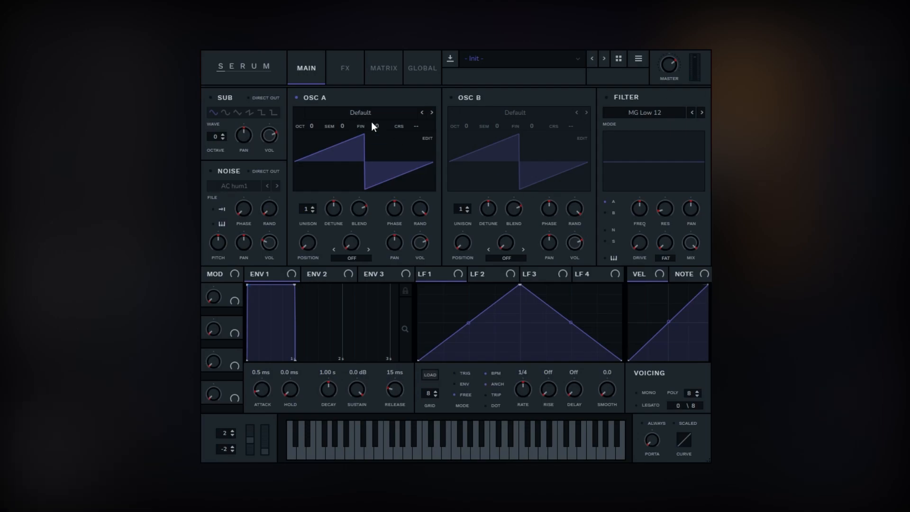
pyautogui.click(312, 99)
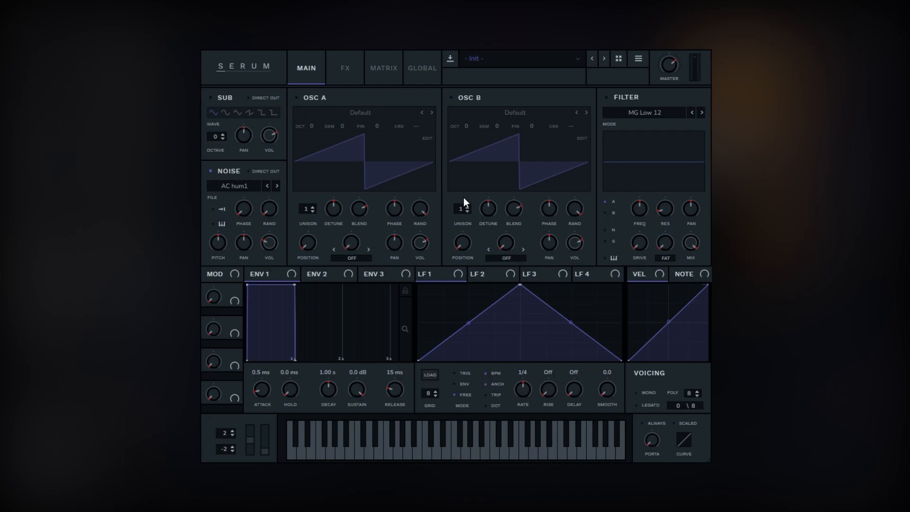
# Try Hyper/Dimension, Chorus and Reverb on the noise and switch the effects off again
pyautogui.click(238, 191)
pyautogui.moveTo(275, 200)
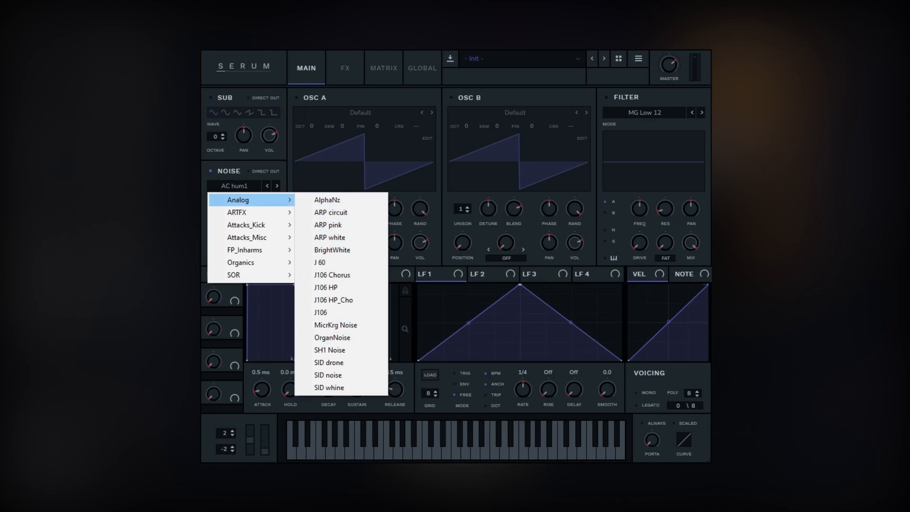
pyautogui.click(350, 65)
pyautogui.click(213, 100)
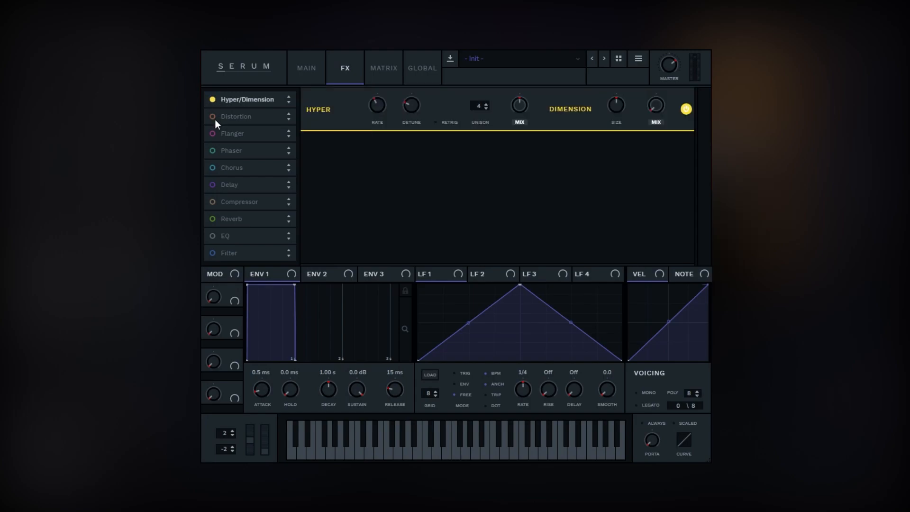
pyautogui.click(212, 167)
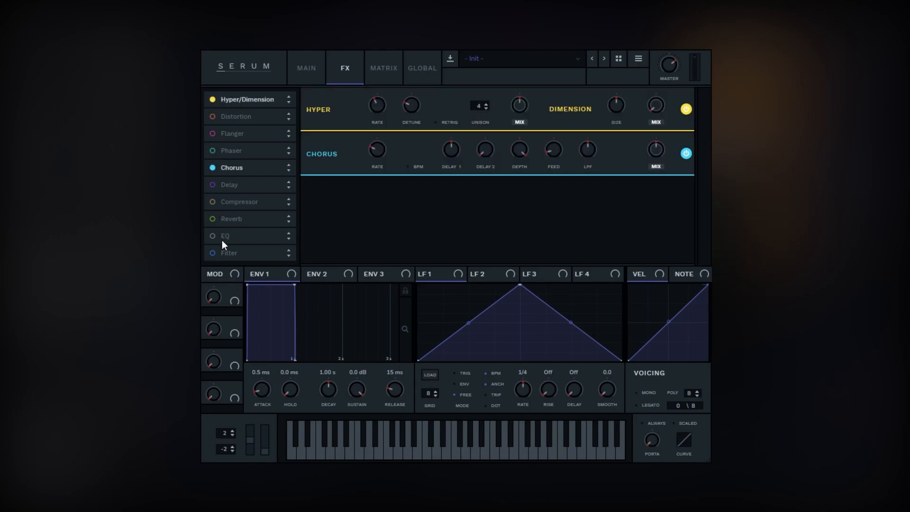
pyautogui.click(210, 217)
pyautogui.click(209, 219)
pyautogui.click(212, 169)
pyautogui.click(212, 103)
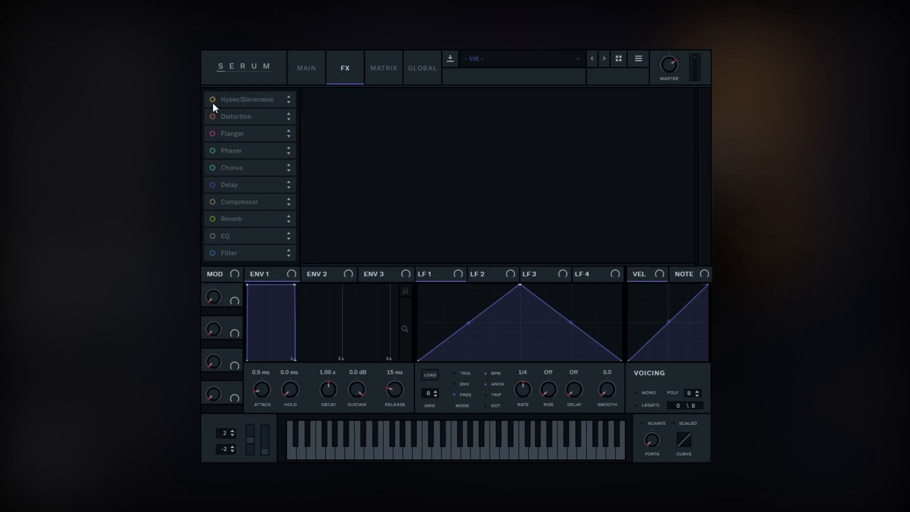
pyautogui.click(321, 71)
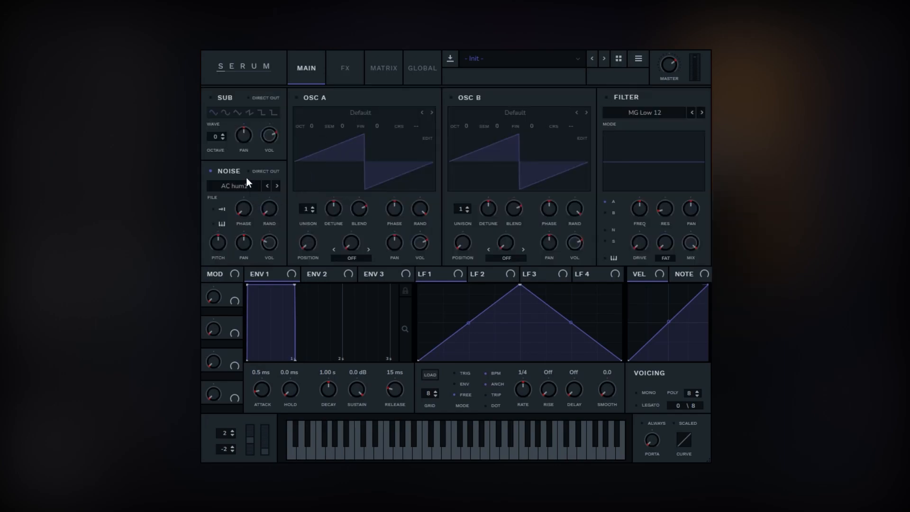
# Load the BrightWhite noise from the Analog category and play back the soloed Kick Noise track
pyautogui.click(234, 189)
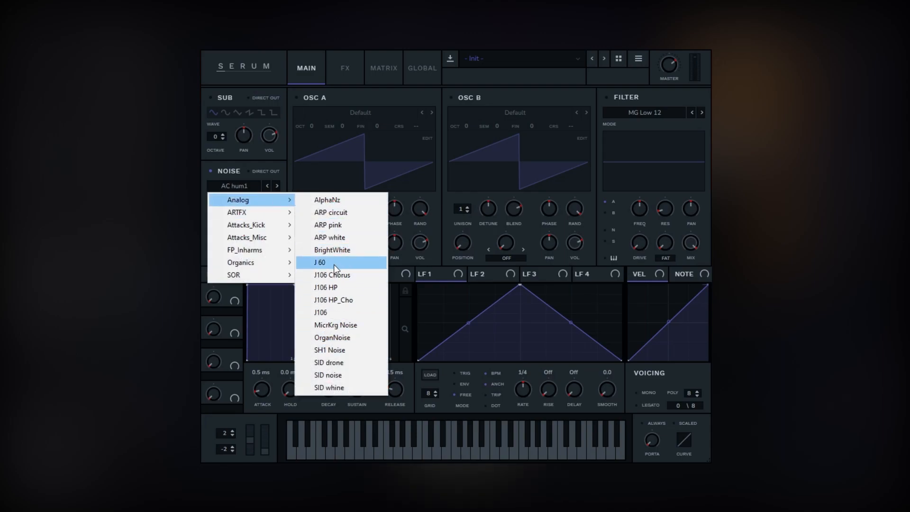
pyautogui.click(332, 250)
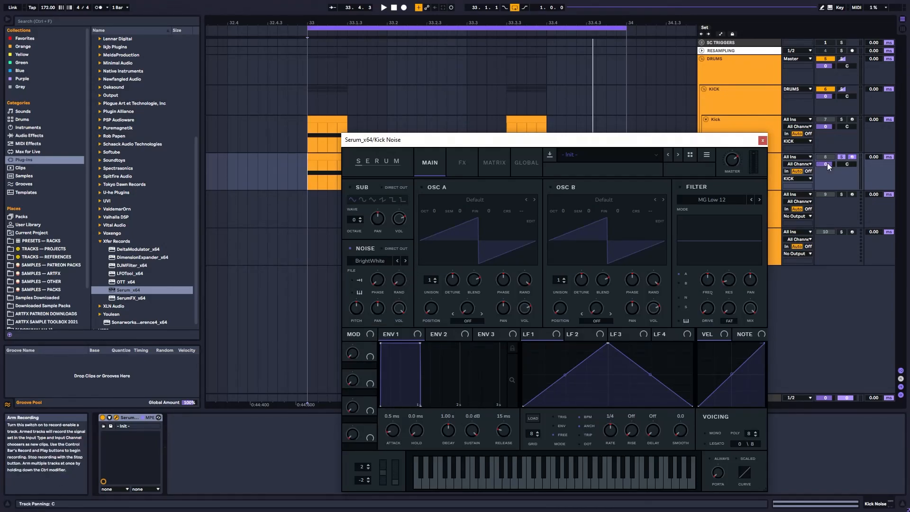
pyautogui.moveTo(733, 146); pyautogui.dragTo(766, 299)
pyautogui.press('space')
pyautogui.press('space')
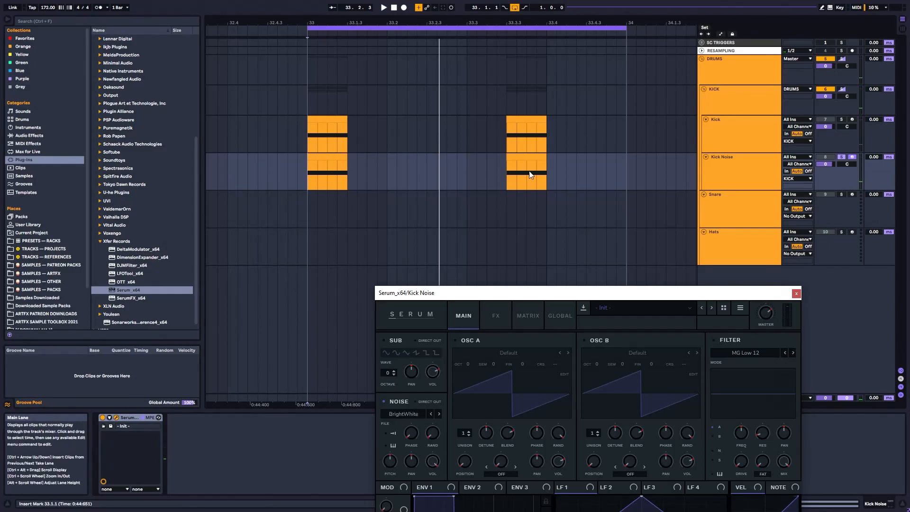
# Consolidate the Kick Noise clips from bar 33 to 34 and extend the first E0 note over the whole bar
pyautogui.moveTo(309, 174); pyautogui.dragTo(625, 167)
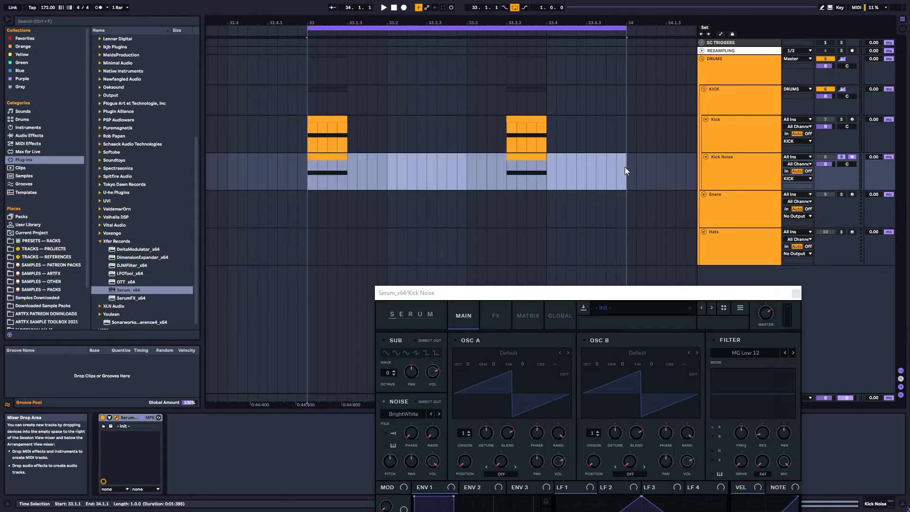
pyautogui.hotkey('ctrl', 'j')
pyautogui.doubleClick(618, 160)
pyautogui.click(797, 294)
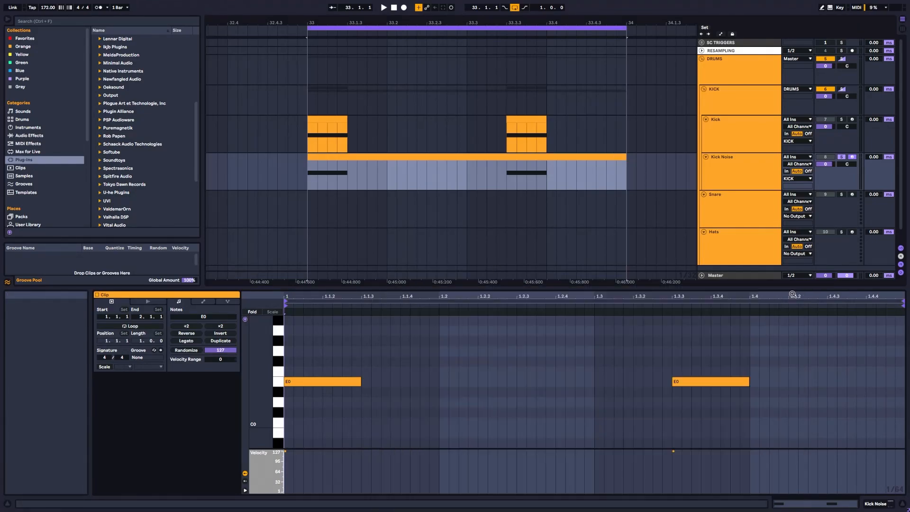
pyautogui.moveTo(361, 381); pyautogui.dragTo(904, 385)
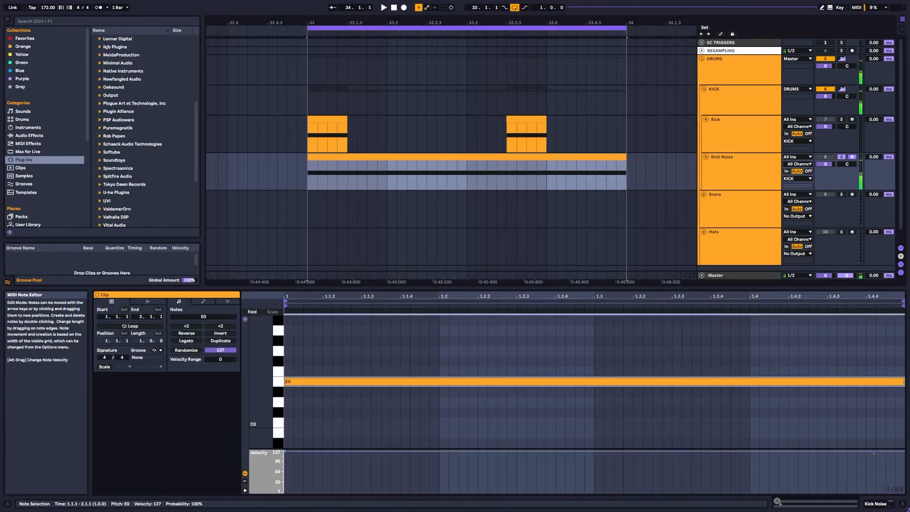
pyautogui.click(889, 504)
# Duplicate the Kick Noise track below Hats, then freeze and flatten the copy to audio
pyautogui.click(744, 170)
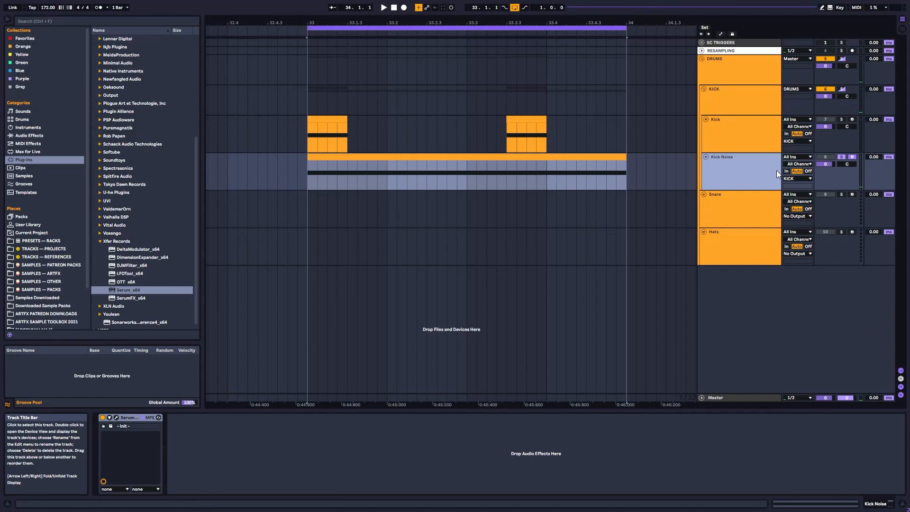
pyautogui.moveTo(747, 169); pyautogui.dragTo(735, 280)
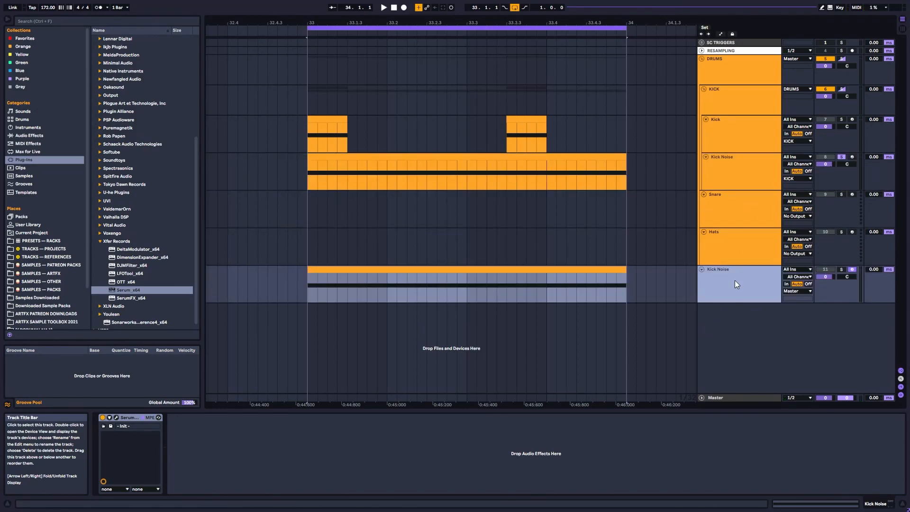
pyautogui.press('space')
pyautogui.rightClick(734, 280)
pyautogui.click(756, 331)
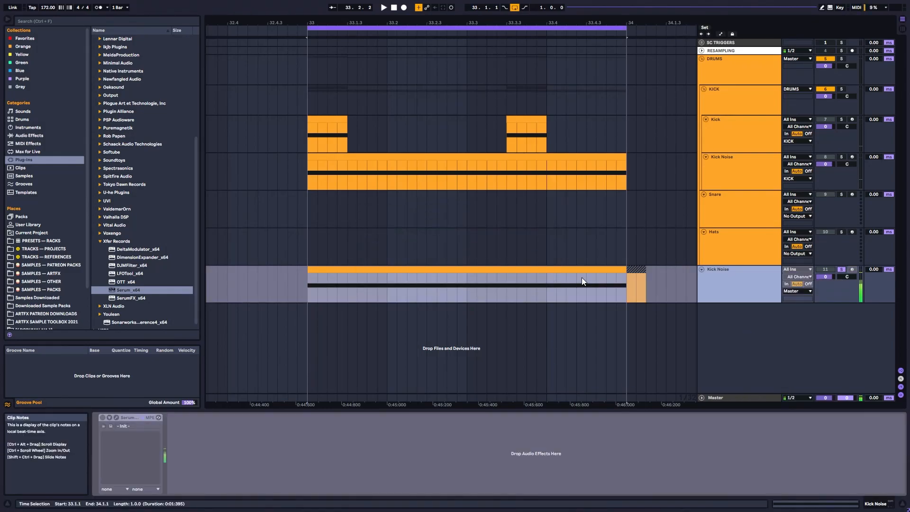
pyautogui.rightClick(724, 281)
pyautogui.click(747, 333)
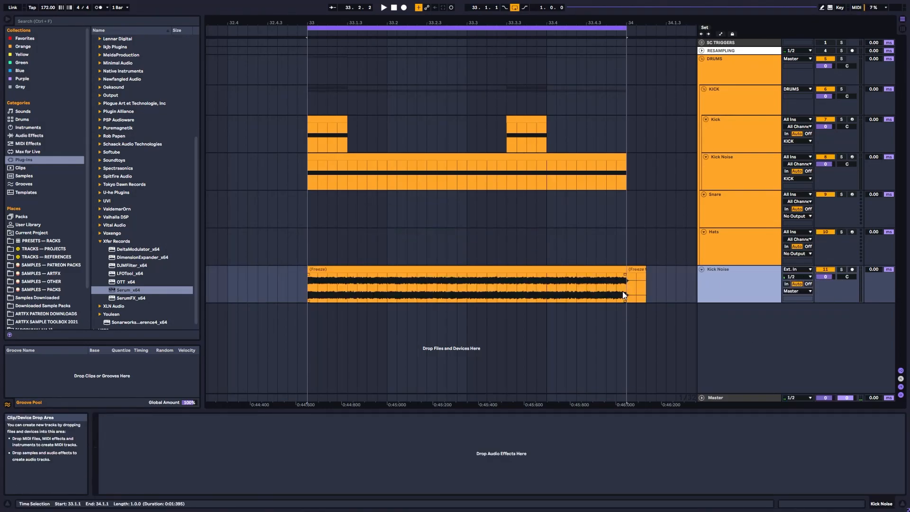
# Play the flattened Kick Noise audio track soloed and delete its freeze tail after bar 34
pyautogui.click(453, 269)
pyautogui.press('space')
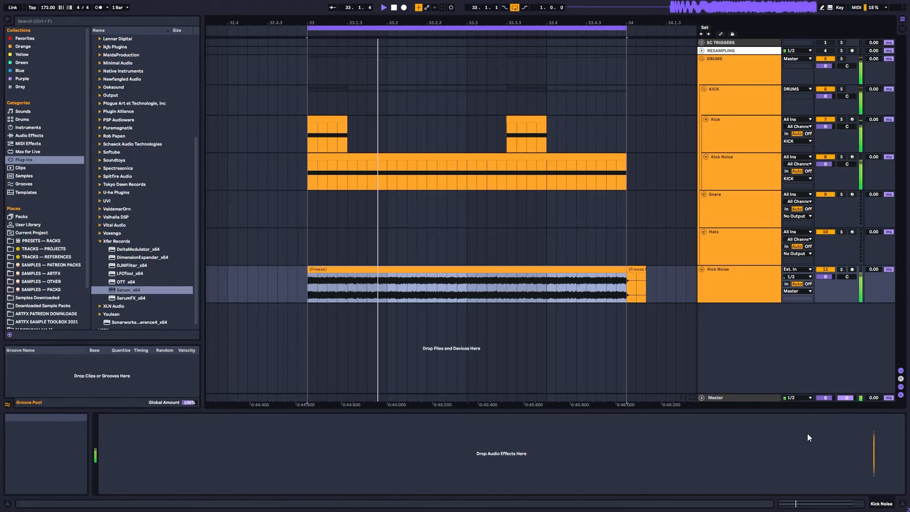
pyautogui.click(842, 269)
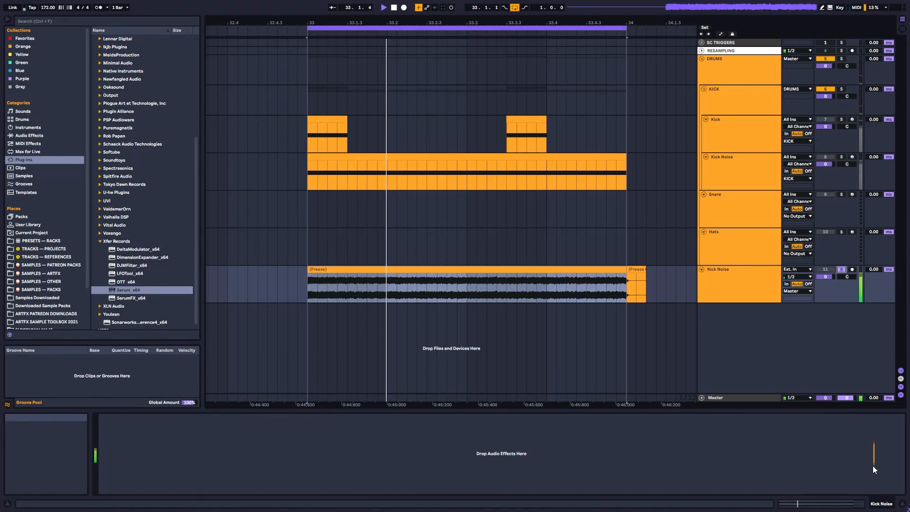
pyautogui.press('space')
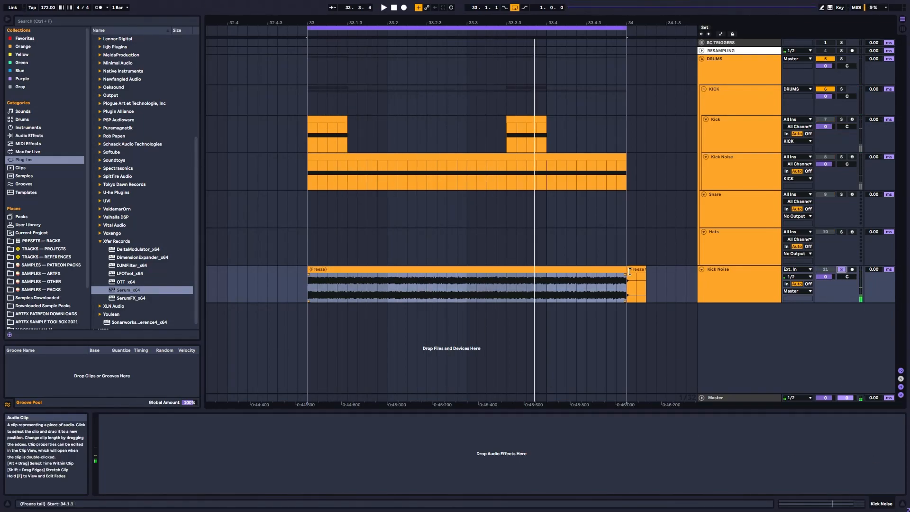
pyautogui.click(637, 269)
pyautogui.press('Delete')
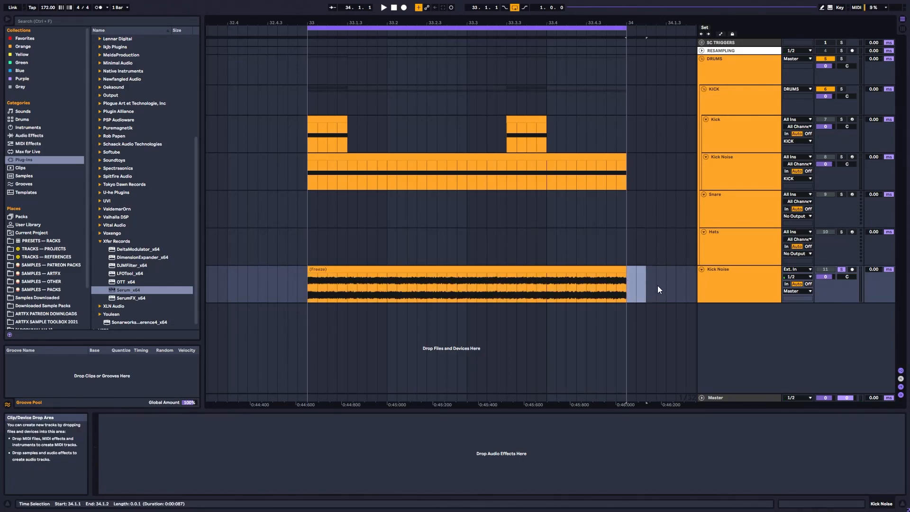
# Duplicate the flattened Kick Noise audio track, panning the original to 50L and the copy to 50R
pyautogui.click(566, 270)
pyautogui.click(742, 287)
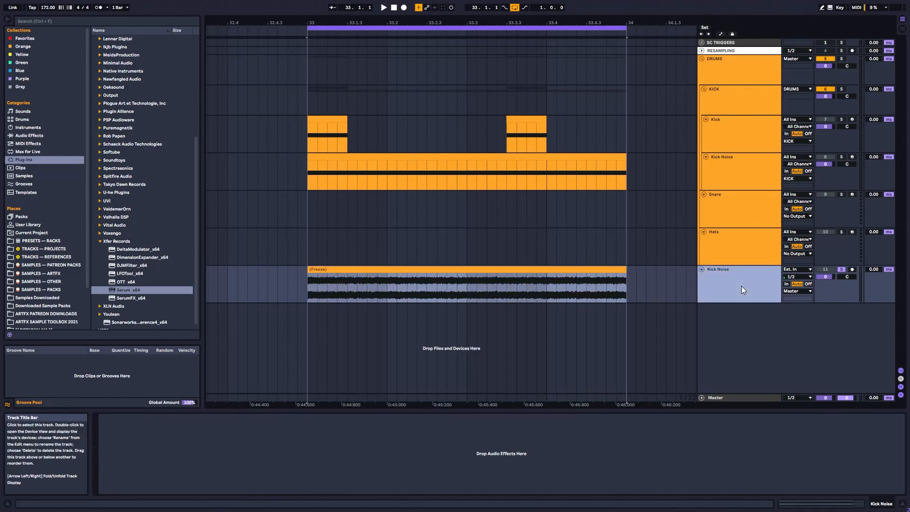
pyautogui.hotkey('ctrl', 'd')
pyautogui.click(524, 283)
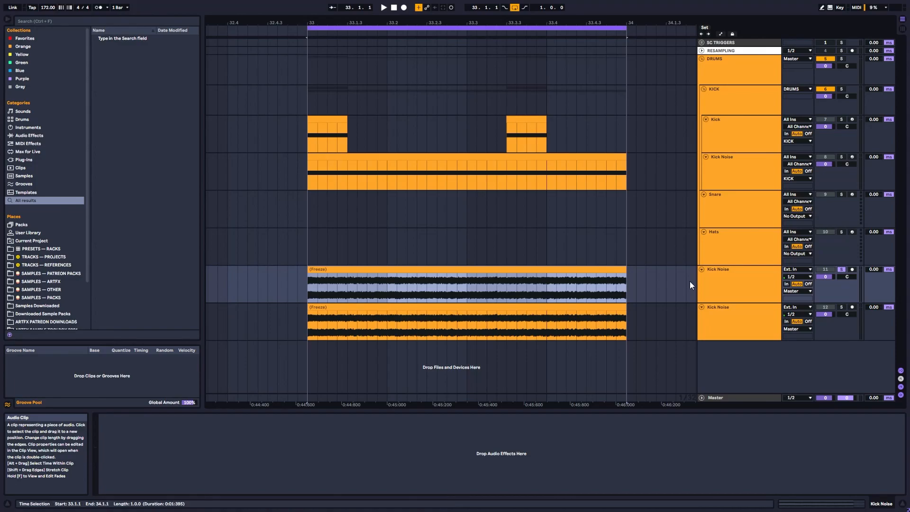
pyautogui.click(742, 286)
pyautogui.click(843, 308)
pyautogui.moveTo(847, 277)
pyautogui.mouseDown()
pyautogui.moveTo(847, 303)
pyautogui.moveTo(847, 289)
pyautogui.mouseUp()
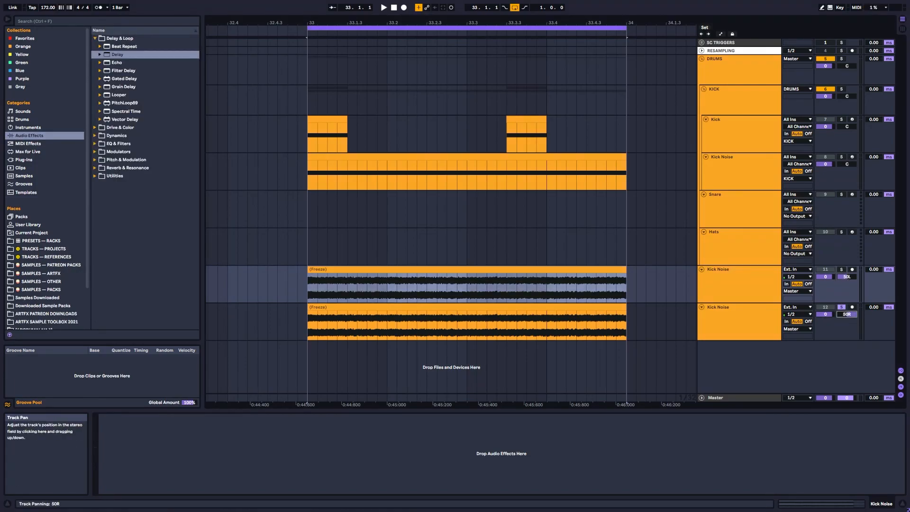
# Swap the halves of the 50R track's clip around 33.3 and play both Kick Noise audio tracks soloed
pyautogui.moveTo(482, 320)
pyautogui.mouseDown()
pyautogui.moveTo(625, 327)
pyautogui.moveTo(283, 327)
pyautogui.moveTo(531, 314)
pyautogui.moveTo(495, 316)
pyautogui.mouseUp()
pyautogui.keyDown('shift'); pyautogui.click(345, 309); pyautogui.keyUp('shift')
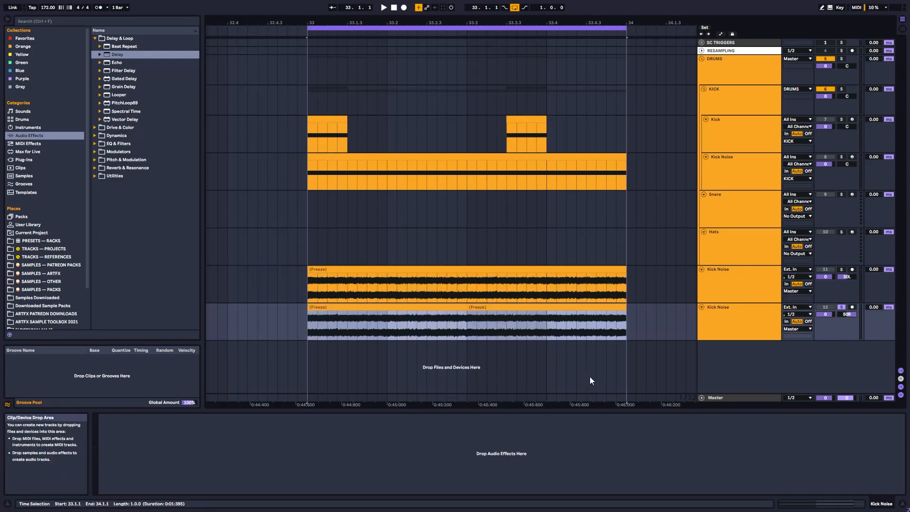
pyautogui.click(311, 320)
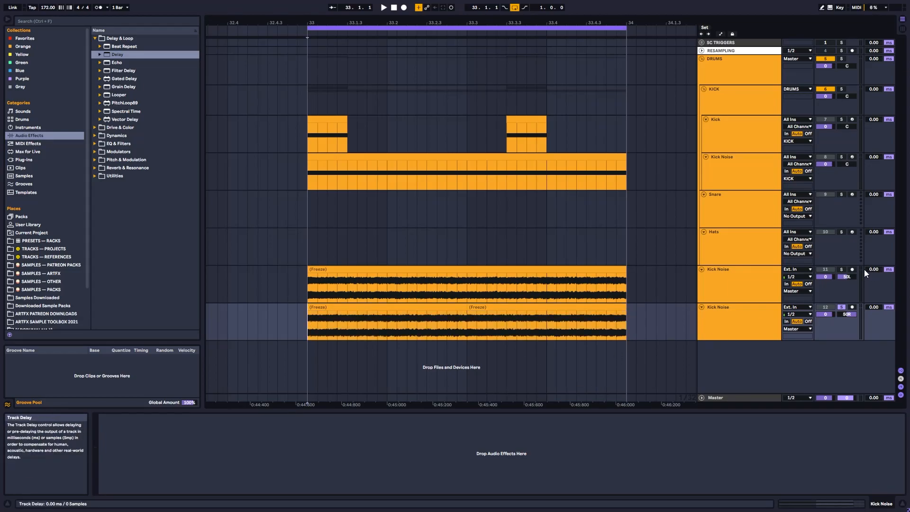
pyautogui.click(841, 269)
pyautogui.press('space')
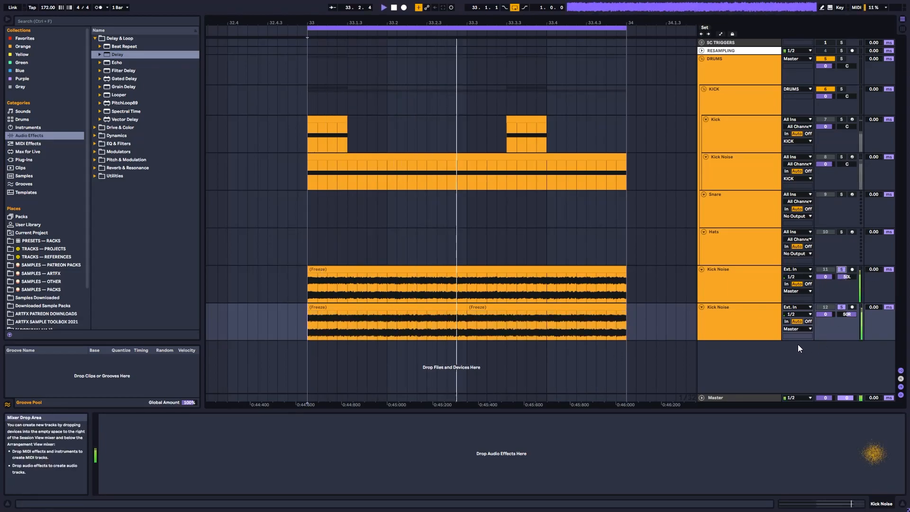
pyautogui.press('space')
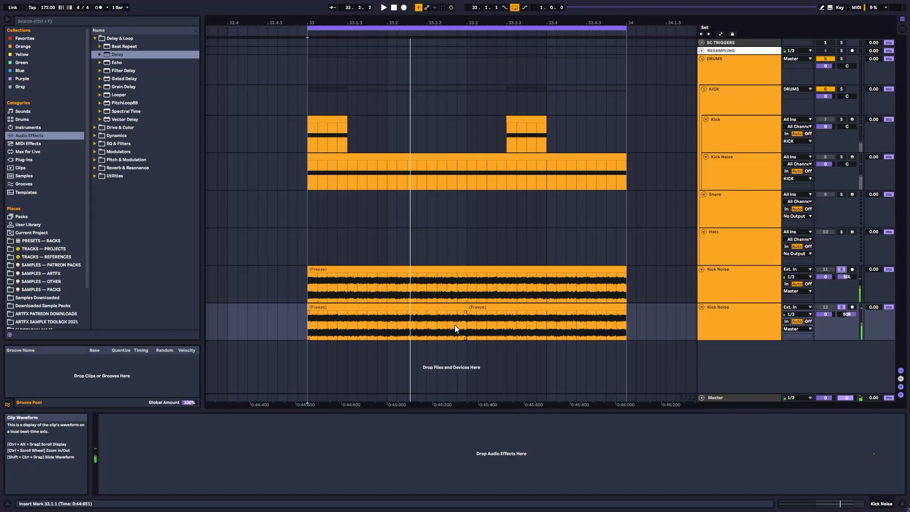
# Examine the joint between the two clip halves at 33.3 on the 50R Kick Noise track
pyautogui.moveTo(457, 324)
pyautogui.mouseDown()
pyautogui.moveTo(487, 324)
pyautogui.moveTo(468, 325)
pyautogui.mouseUp()
pyautogui.press('z')
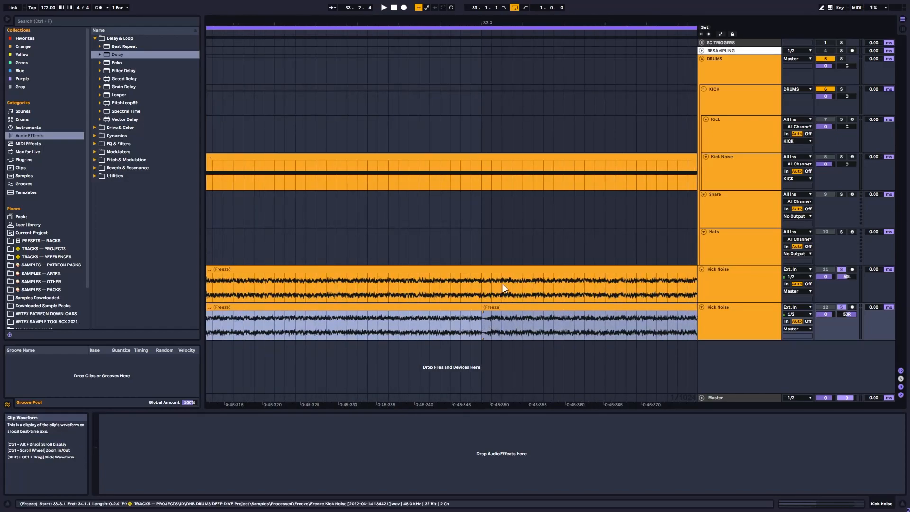
pyautogui.moveTo(494, 23); pyautogui.dragTo(493, 20)
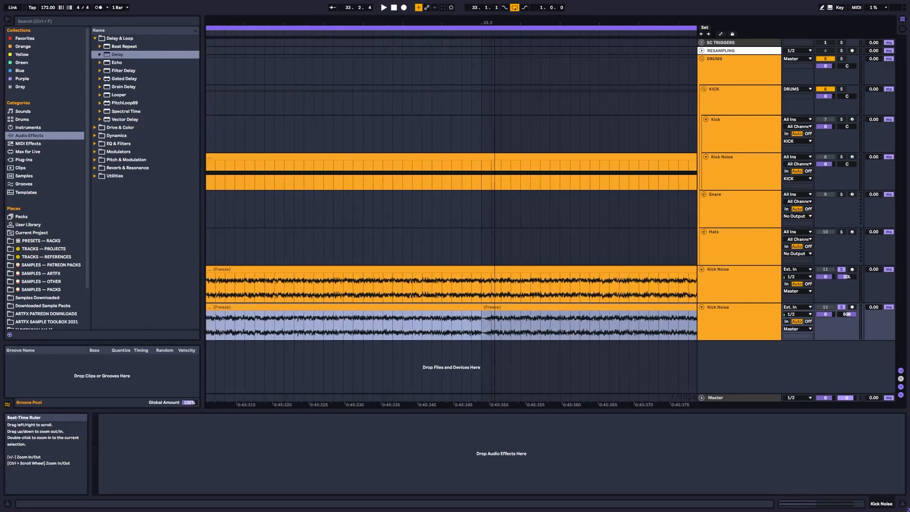
pyautogui.click(481, 327)
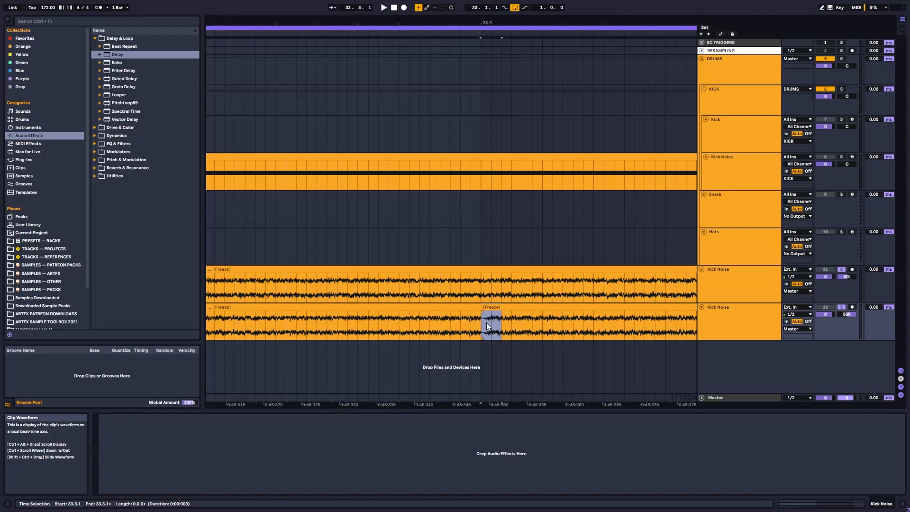
pyautogui.moveTo(491, 22); pyautogui.dragTo(497, 1)
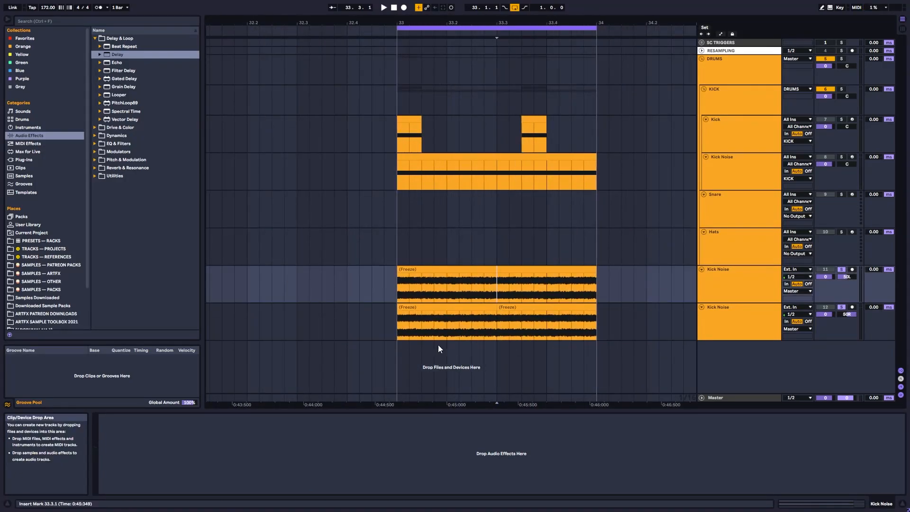
pyautogui.click(437, 315)
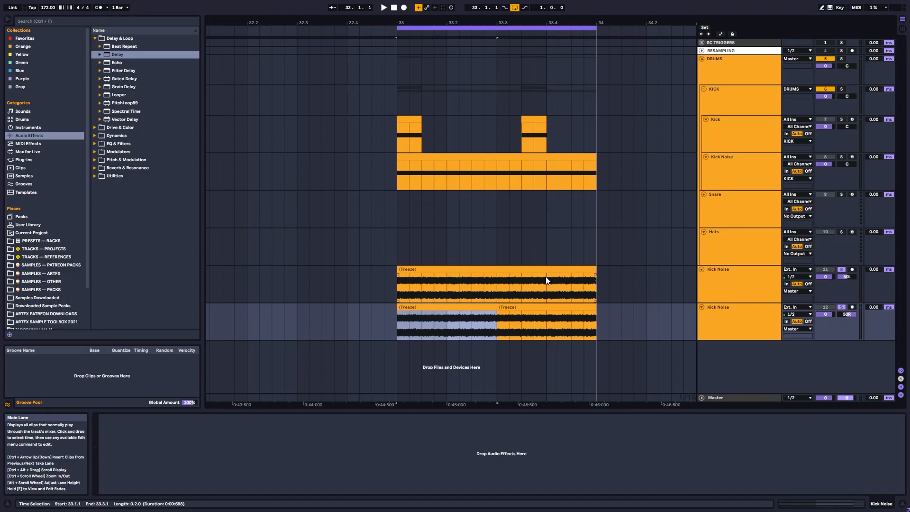
# Delete the two flattened Kick Noise audio tracks
pyautogui.click(727, 271)
pyautogui.keyDown('shift'); pyautogui.click(733, 312); pyautogui.keyUp('shift')
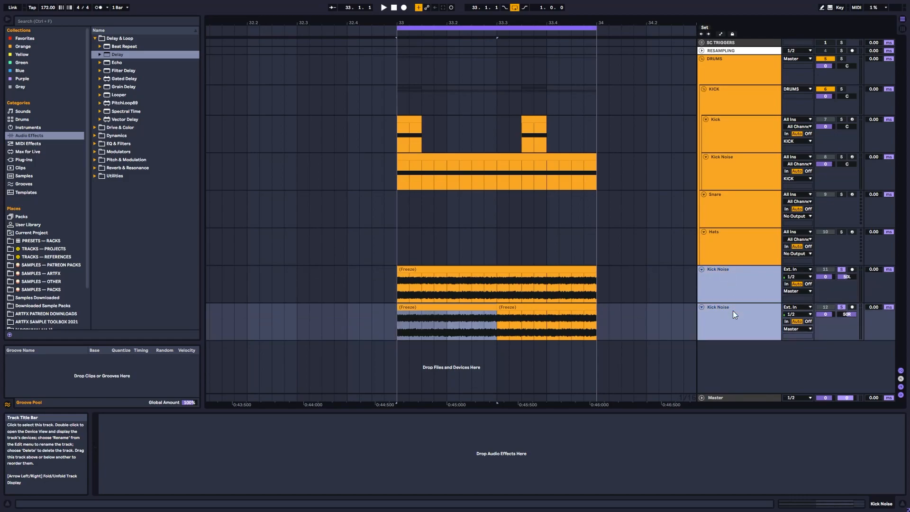
pyautogui.press('Delete')
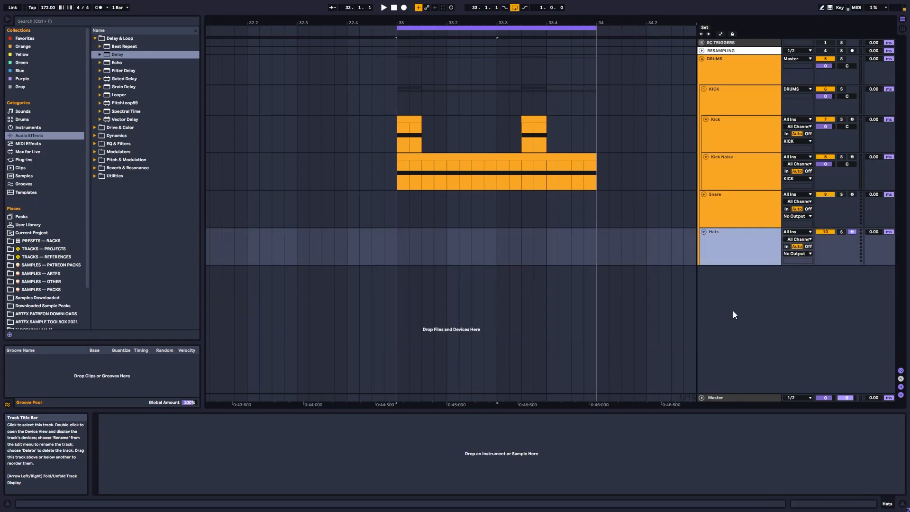
# Replace the long clip on the Kick Noise MIDI track with copies of the two Kick clips
pyautogui.click(732, 166)
pyautogui.click(551, 159)
pyautogui.press('Delete')
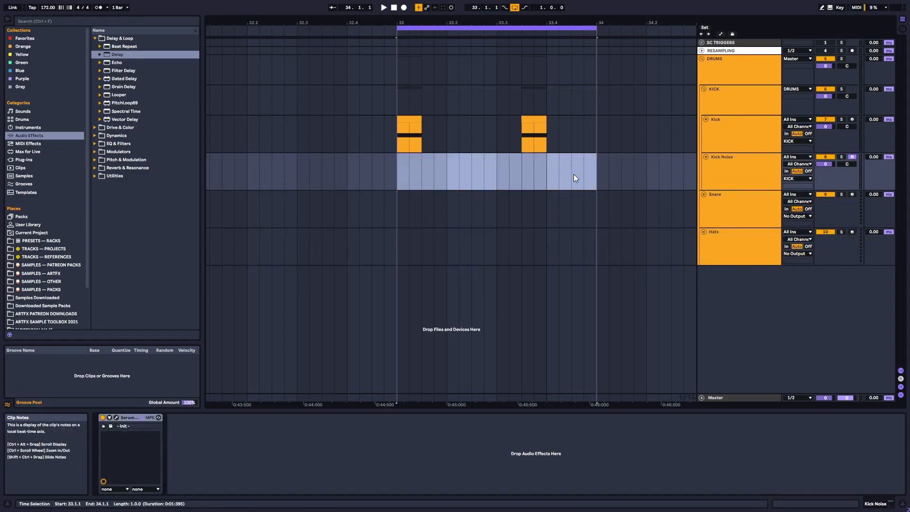
pyautogui.click(535, 121)
pyautogui.keyDown('shift'); pyautogui.click(409, 120); pyautogui.keyUp('shift')
pyautogui.moveTo(406, 122); pyautogui.dragTo(407, 161)
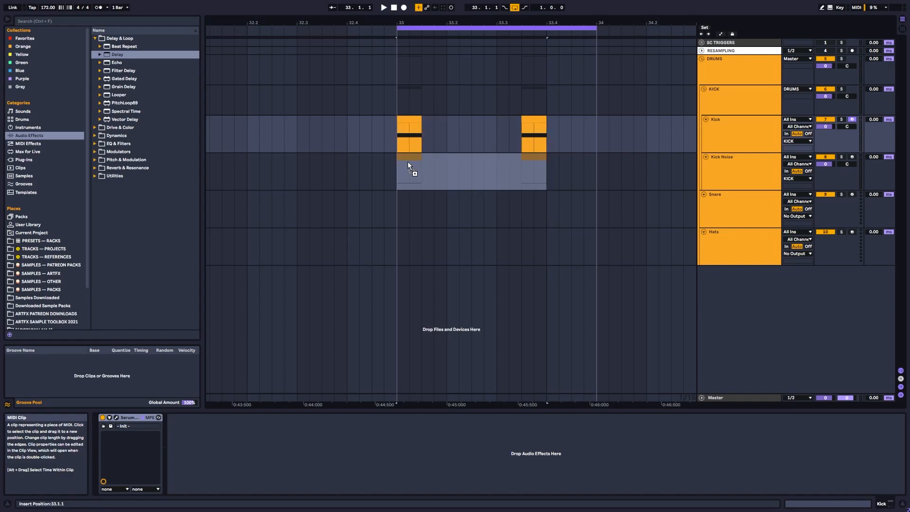
pyautogui.click(733, 157)
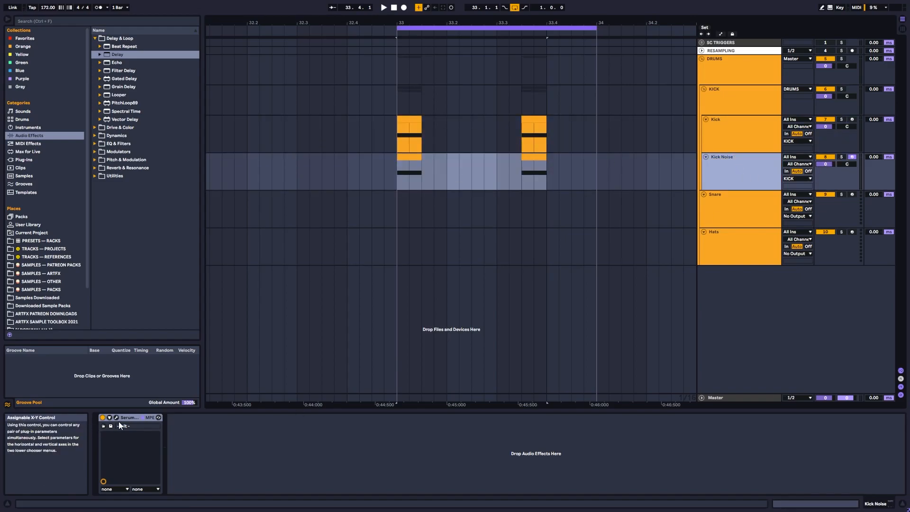
# Disable MPE mode for the Serum instances on the Kick and Kick Noise tracks
pyautogui.click(724, 144)
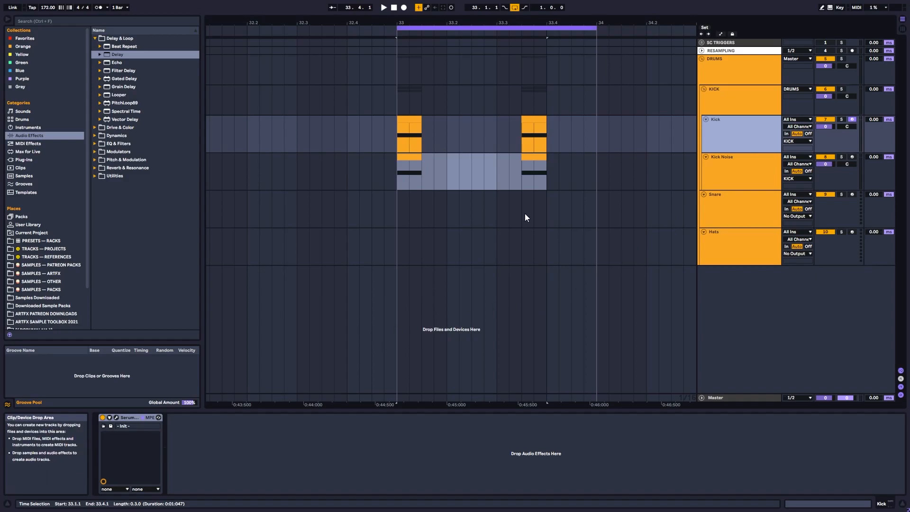
pyautogui.click(395, 140)
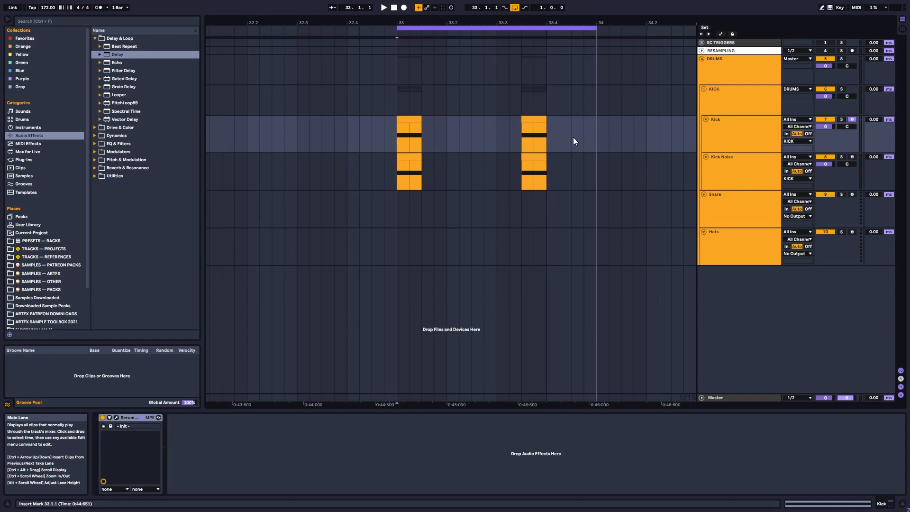
pyautogui.click(722, 124)
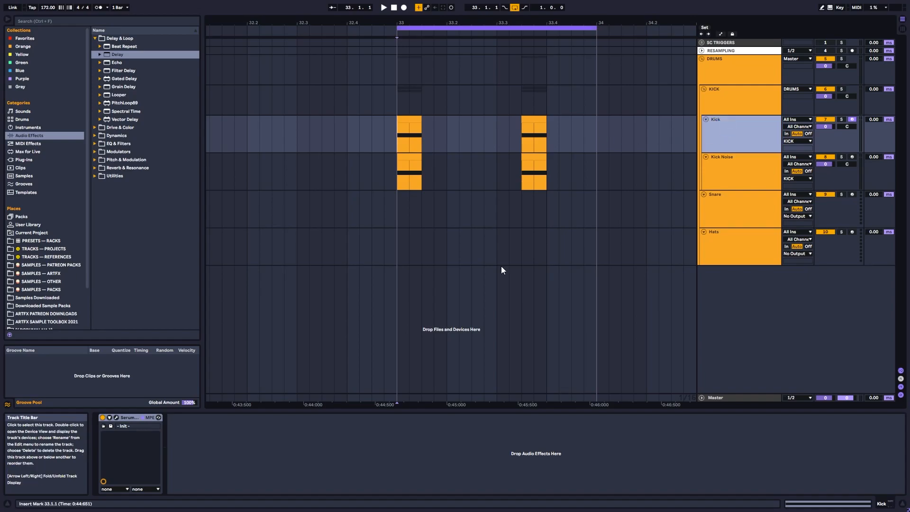
pyautogui.click(151, 418)
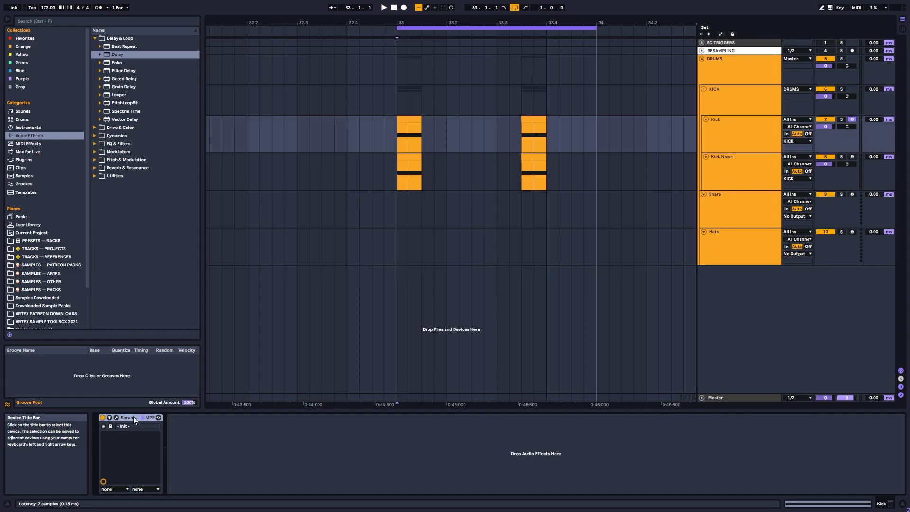
pyautogui.rightClick(134, 420)
pyautogui.click(175, 405)
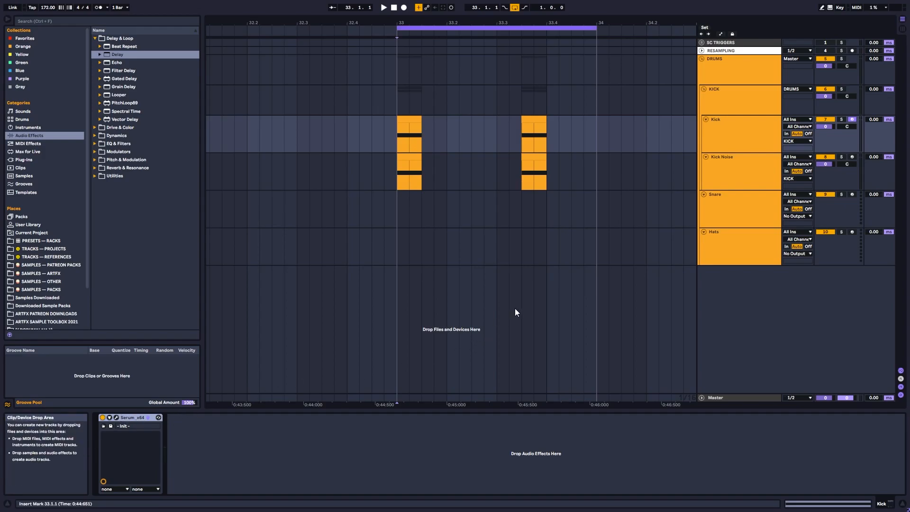
pyautogui.click(752, 167)
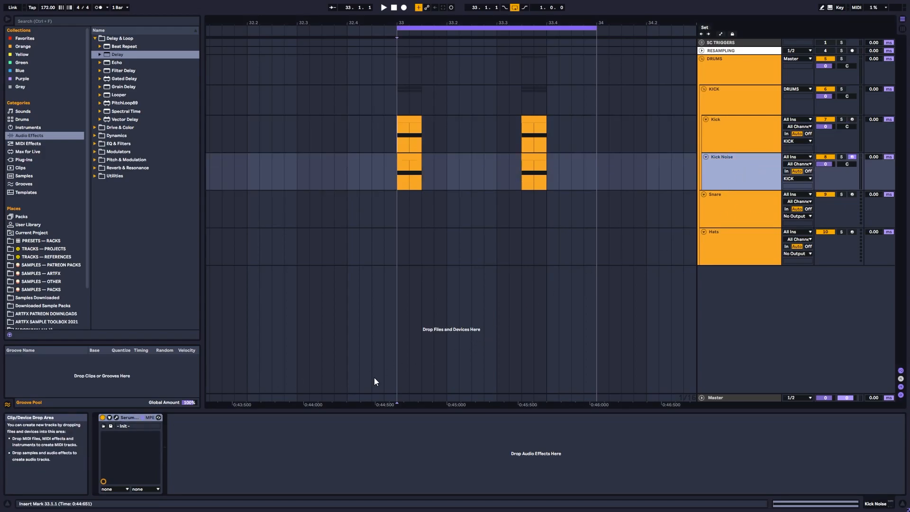
pyautogui.rightClick(151, 418)
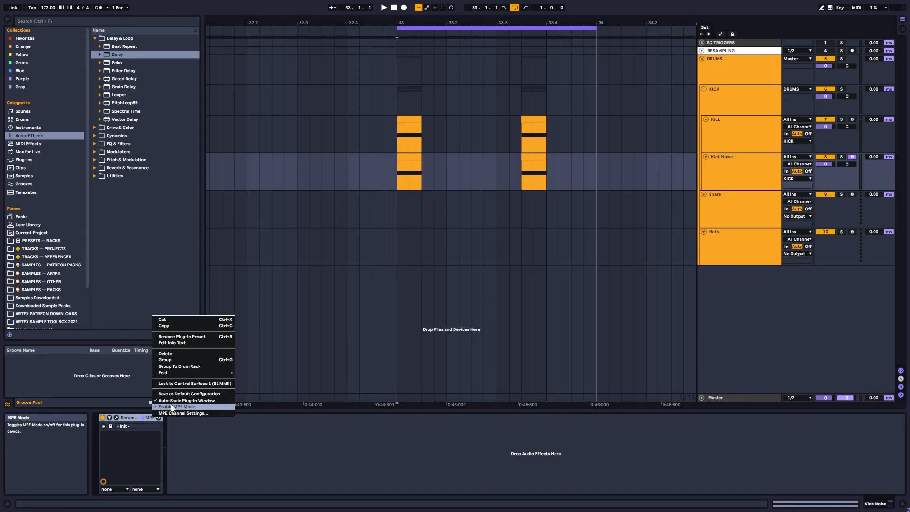
pyautogui.click(172, 407)
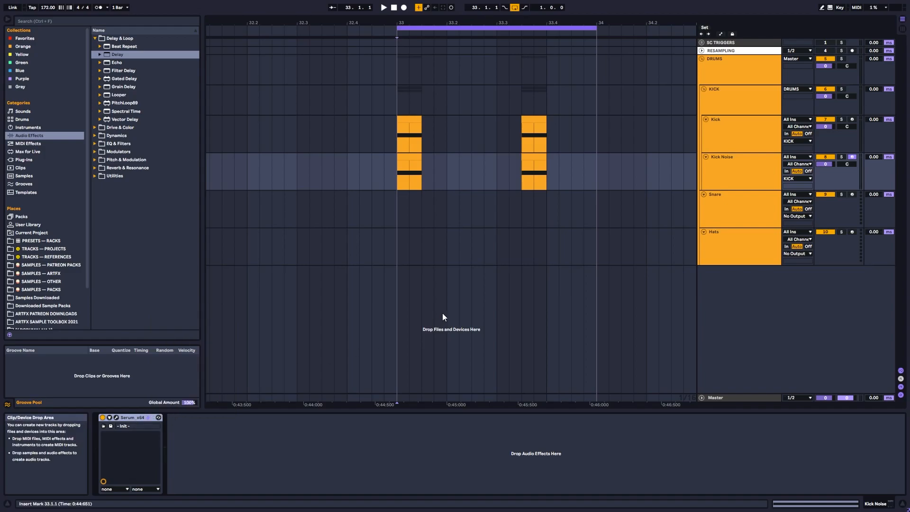
# Load the ARTFX noise sample DIGITAL STEREO NOISE 1 into the noise oscillator of Kick Noise's Serum
pyautogui.click(748, 166)
pyautogui.click(726, 134)
pyautogui.click(719, 170)
pyautogui.click(116, 418)
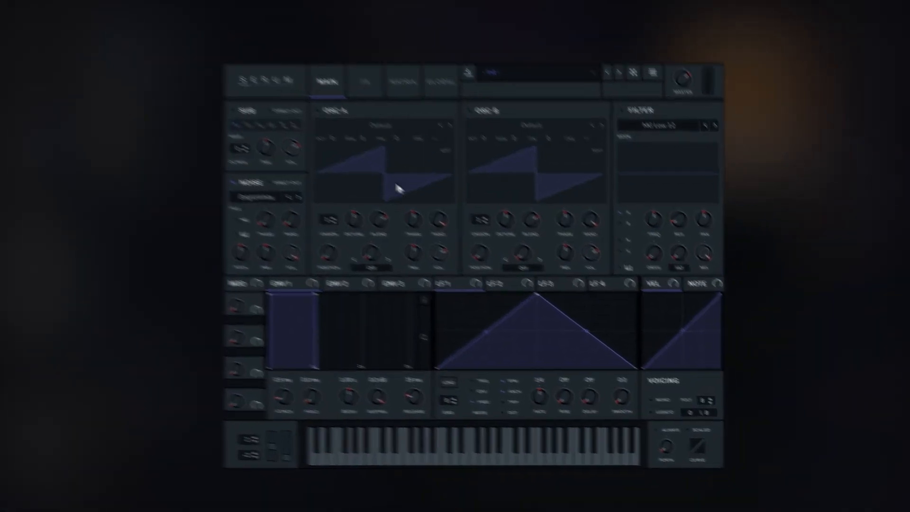
pyautogui.click(250, 189)
pyautogui.moveTo(258, 214)
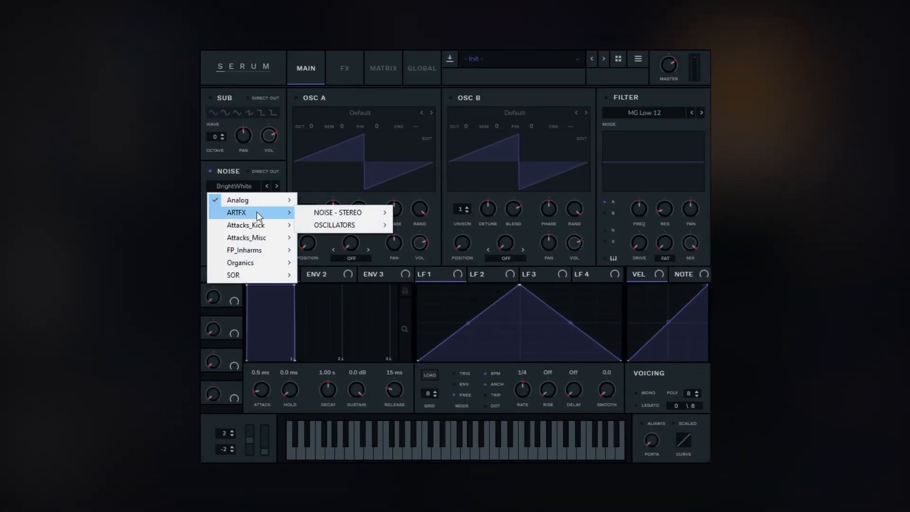
pyautogui.moveTo(353, 215)
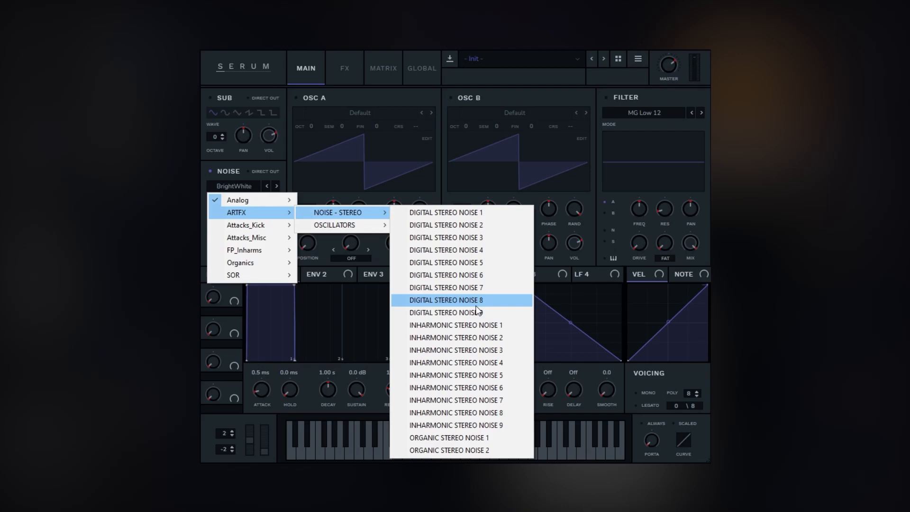
pyautogui.click(470, 215)
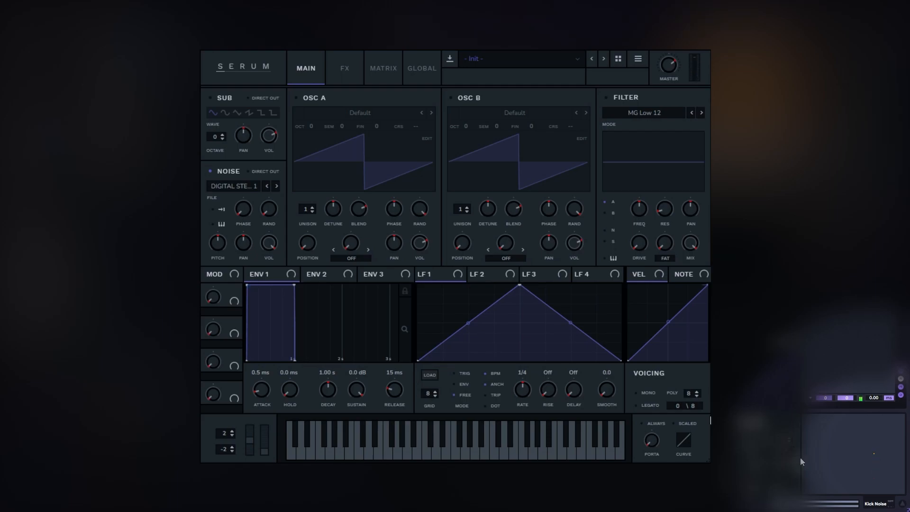
# Raise the noise oscillator's start phase and turn its volume down to zero
pyautogui.moveTo(245, 208)
pyautogui.mouseDown()
pyautogui.moveTo(247, 186)
pyautogui.moveTo(246, 195)
pyautogui.mouseUp()
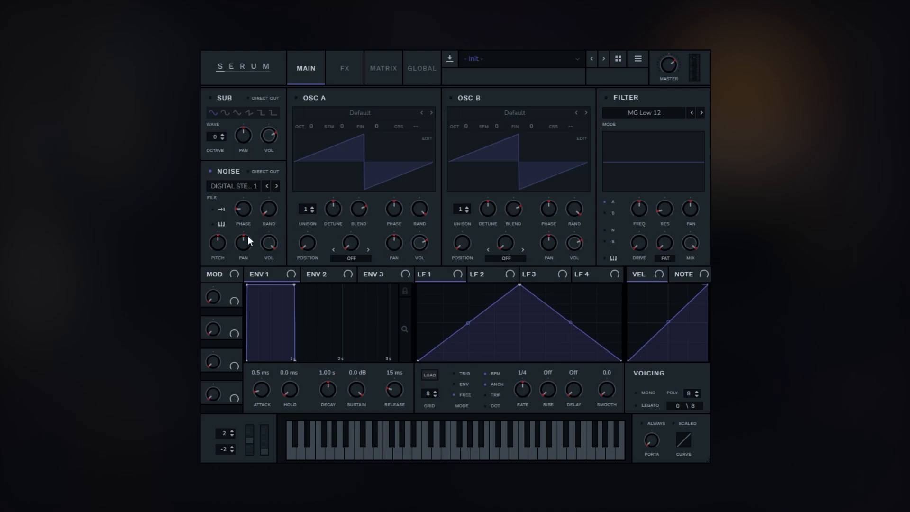
pyautogui.moveTo(270, 241); pyautogui.dragTo(269, 332)
# Modulate the noise volume with LFO 1 in envelope mode at 1/8, shaped as a short hold and bent fall to zero near the midpoint
pyautogui.moveTo(519, 285); pyautogui.dragTo(410, 248)
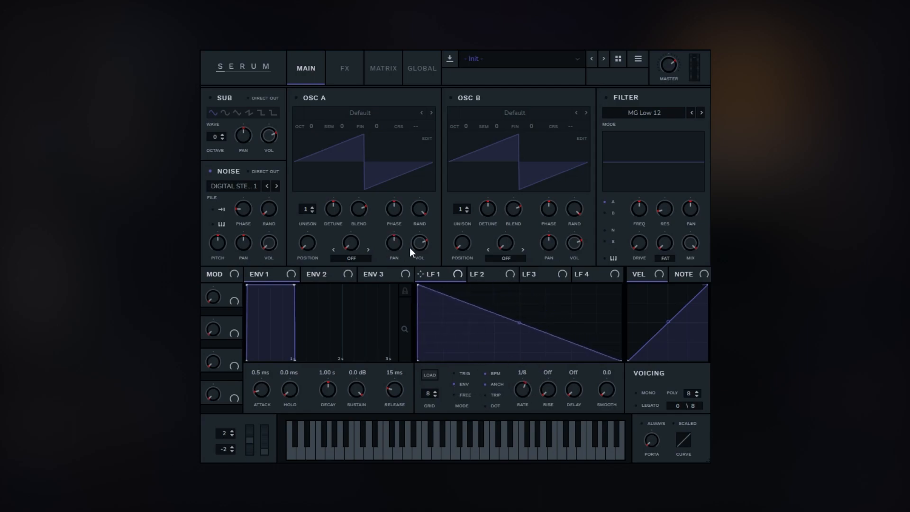
pyautogui.doubleClick(478, 292)
pyautogui.moveTo(478, 291); pyautogui.dragTo(520, 374)
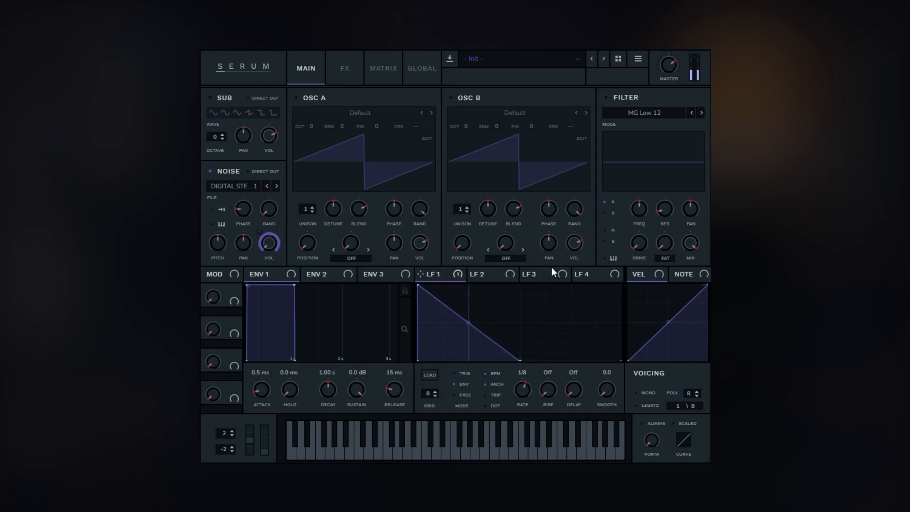
pyautogui.doubleClick(464, 309)
pyautogui.moveTo(464, 310); pyautogui.dragTo(448, 274)
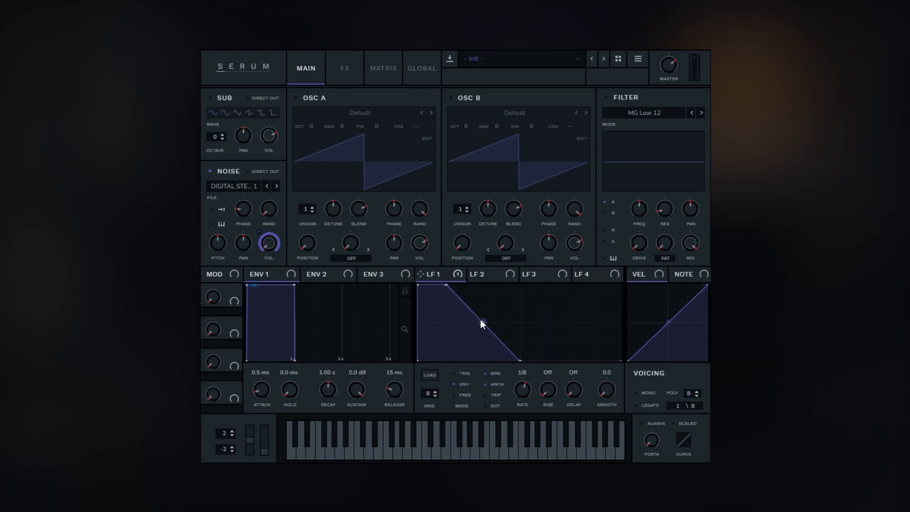
pyautogui.moveTo(446, 286)
pyautogui.mouseDown()
pyautogui.moveTo(431, 279)
pyautogui.moveTo(441, 278)
pyautogui.mouseUp()
pyautogui.moveTo(522, 361)
pyautogui.mouseDown()
pyautogui.moveTo(540, 376)
pyautogui.moveTo(524, 378)
pyautogui.mouseUp()
pyautogui.doubleClick(464, 329)
pyautogui.moveTo(464, 330); pyautogui.dragTo(483, 311)
# Enable the filter for the noise oscillator as a High 18 type, lower its resonance and fine-tune the cutoff
pyautogui.click(627, 97)
pyautogui.click(606, 230)
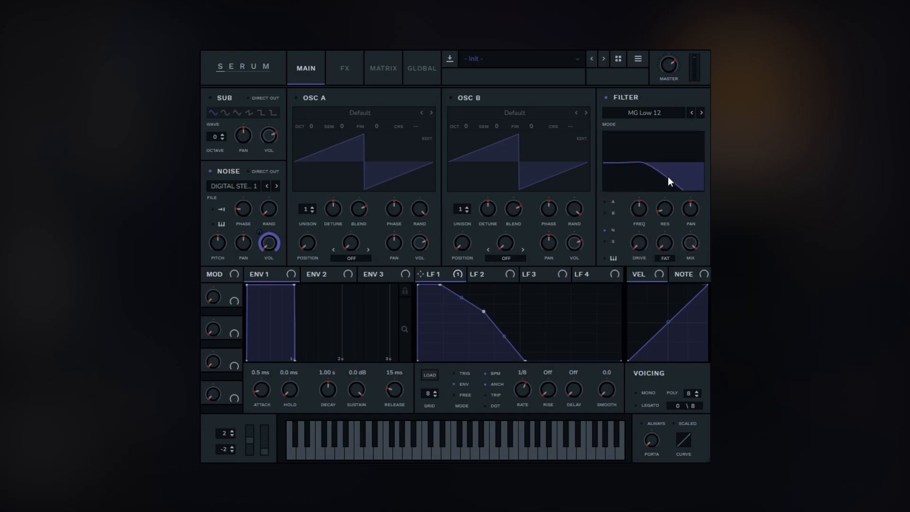
pyautogui.click(659, 112)
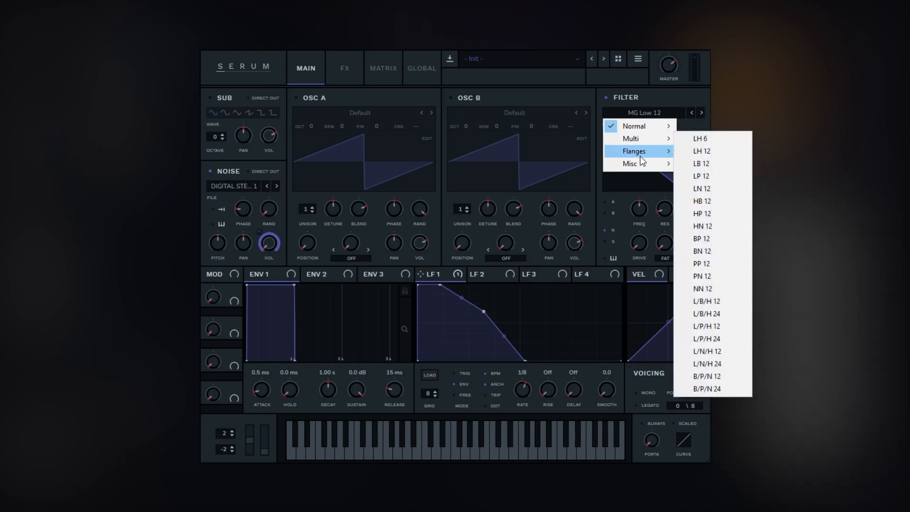
pyautogui.moveTo(643, 138)
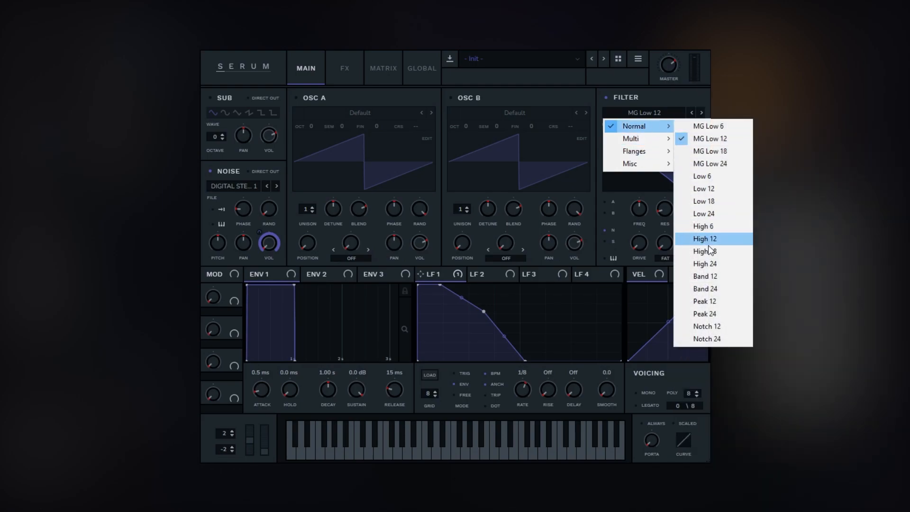
pyautogui.click(712, 252)
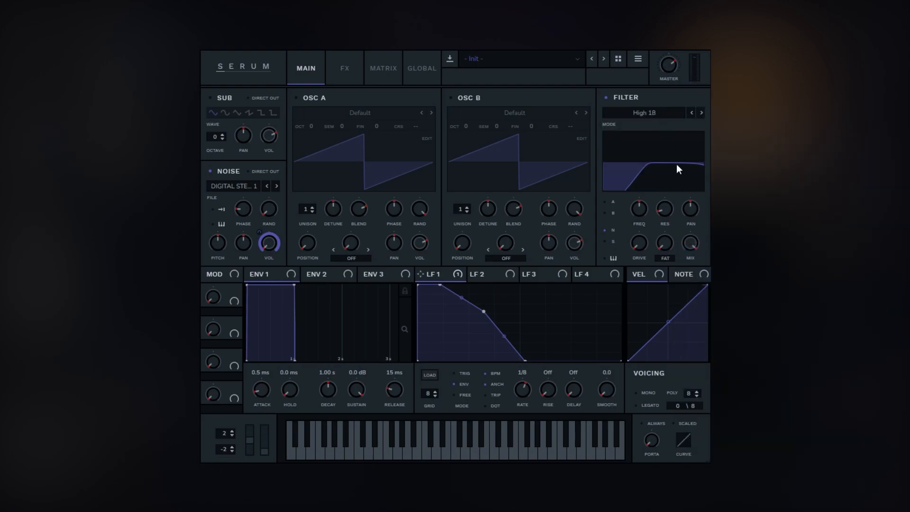
pyautogui.moveTo(664, 212)
pyautogui.moveTo(664, 212); pyautogui.dragTo(651, 325)
pyautogui.moveTo(643, 211)
pyautogui.mouseDown()
pyautogui.moveTo(645, 202)
pyautogui.moveTo(640, 211)
pyautogui.mouseUp()
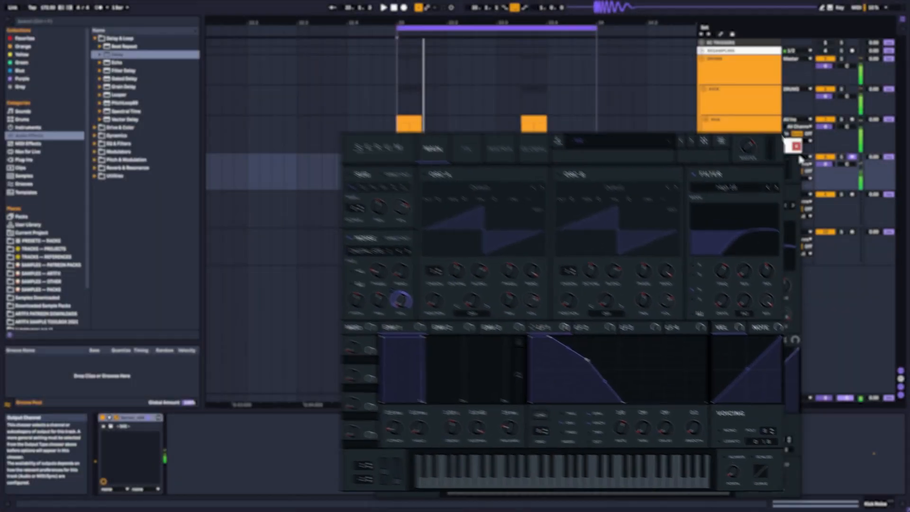
pyautogui.click(798, 147)
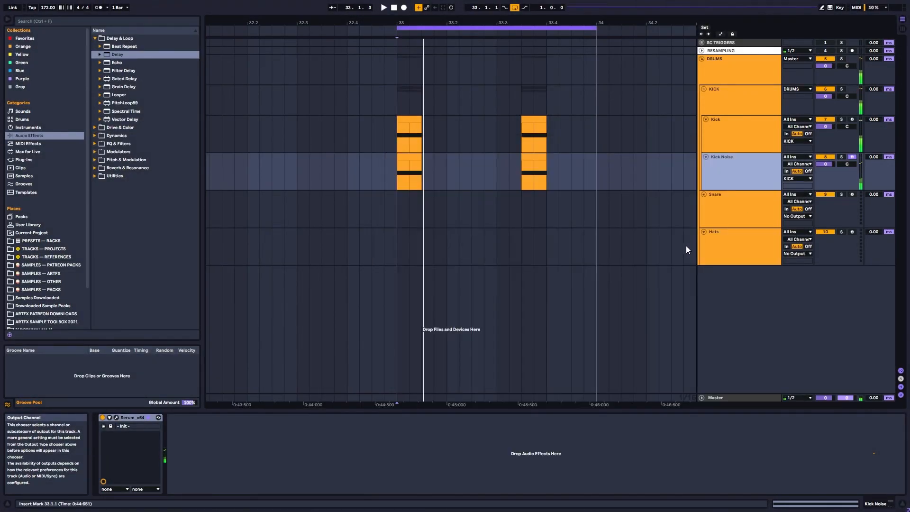
# Add a Saturator with Soft Clip on to the KICK group and play the layered kick from bar 33
pyautogui.click(736, 94)
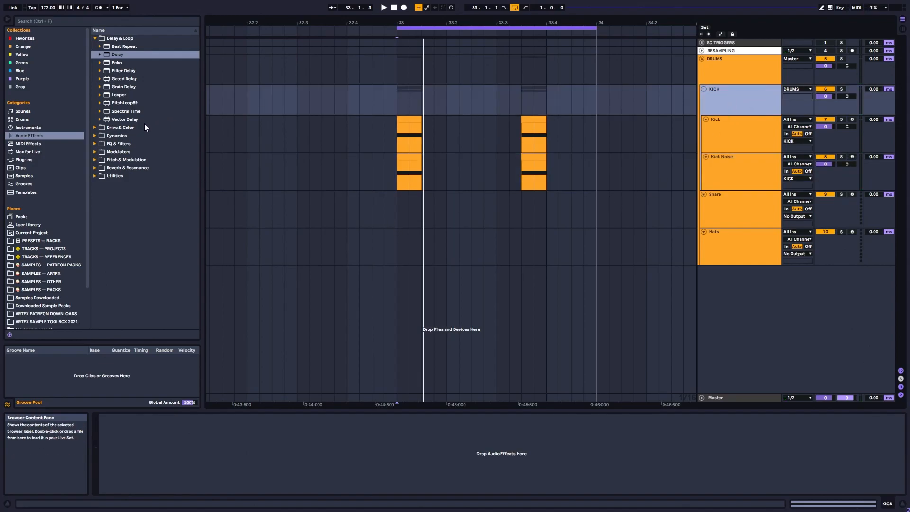
pyautogui.click(101, 127)
pyautogui.moveTo(119, 120); pyautogui.dragTo(740, 100)
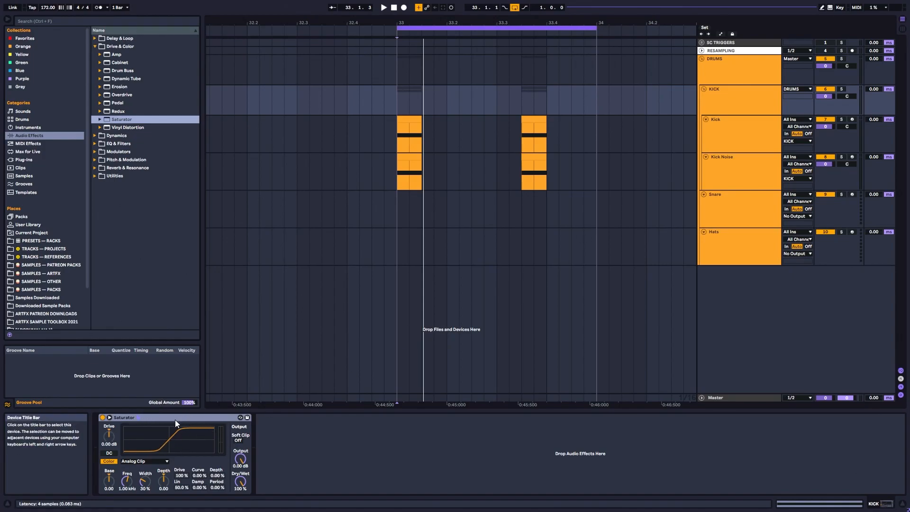
pyautogui.click(238, 441)
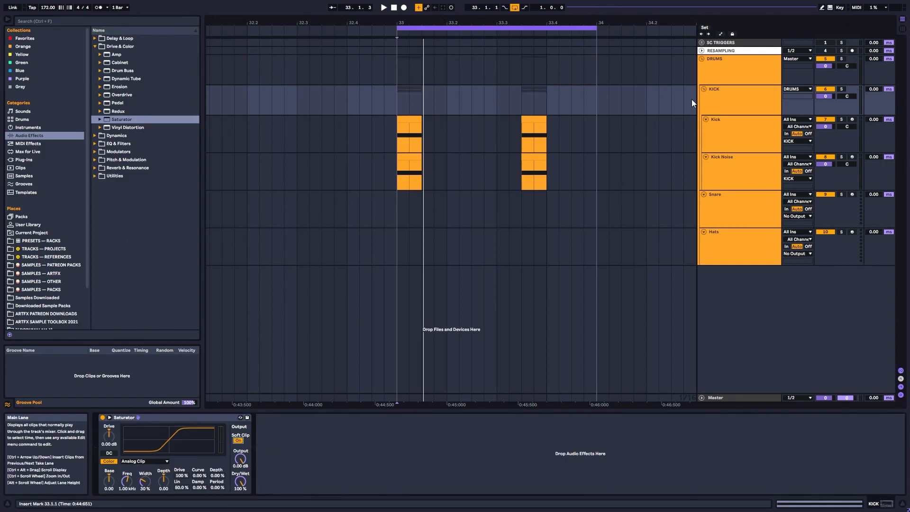
pyautogui.click(403, 101)
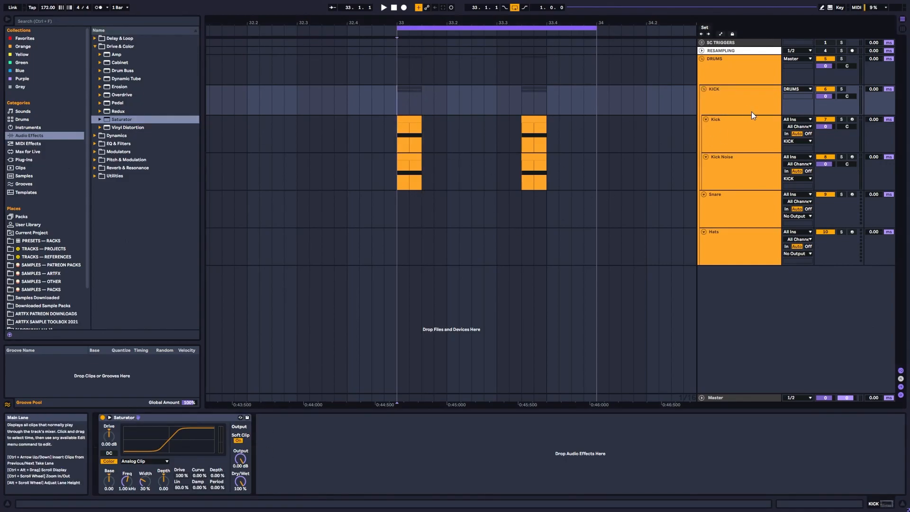
pyautogui.press('space')
pyautogui.press('space')
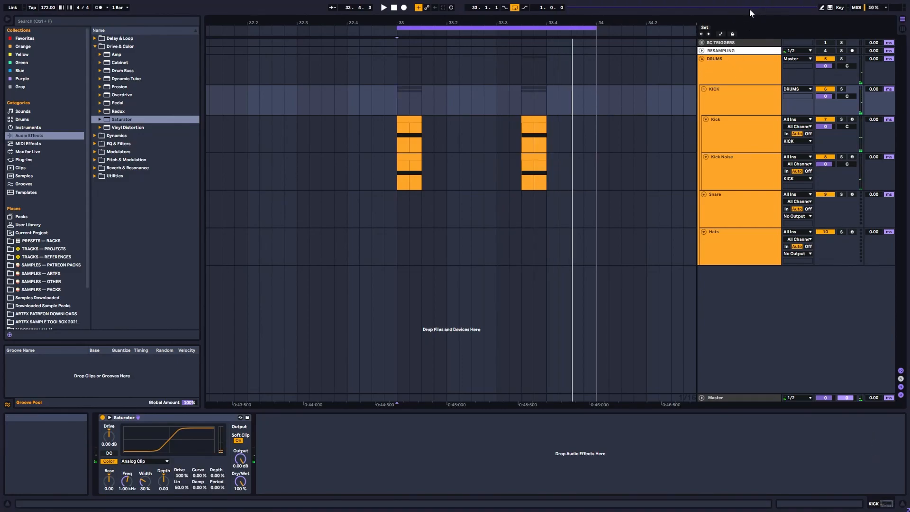
# Open PsyScope Pro on the DRUMS group to inspect the kick waveform and browse the plug-in library
pyautogui.click(734, 79)
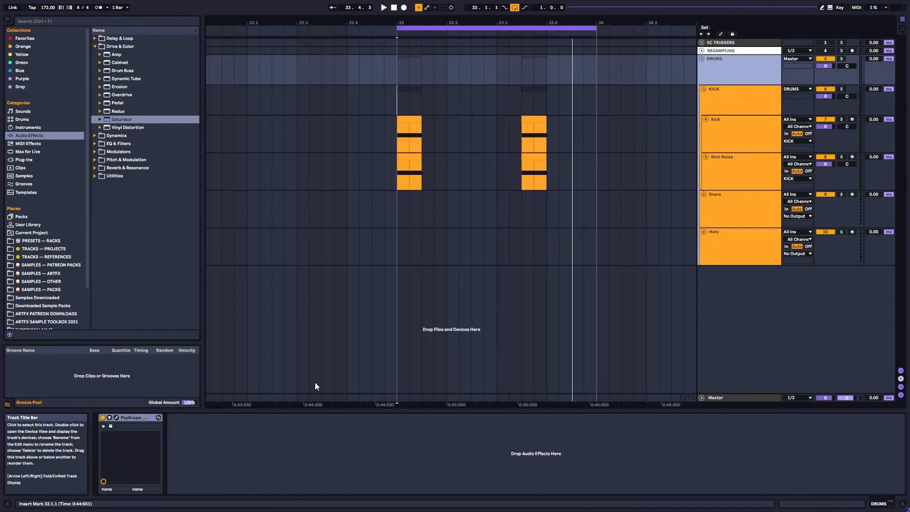
pyautogui.click(117, 418)
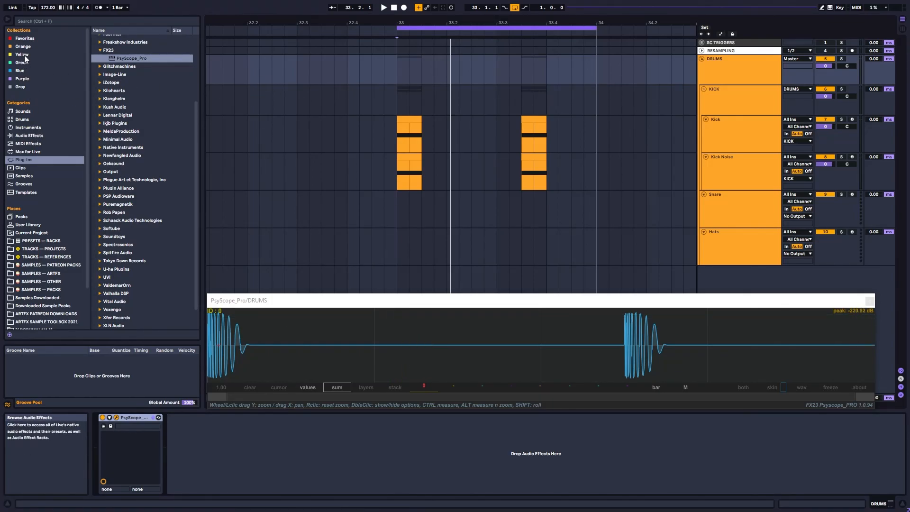
pyautogui.click(32, 161)
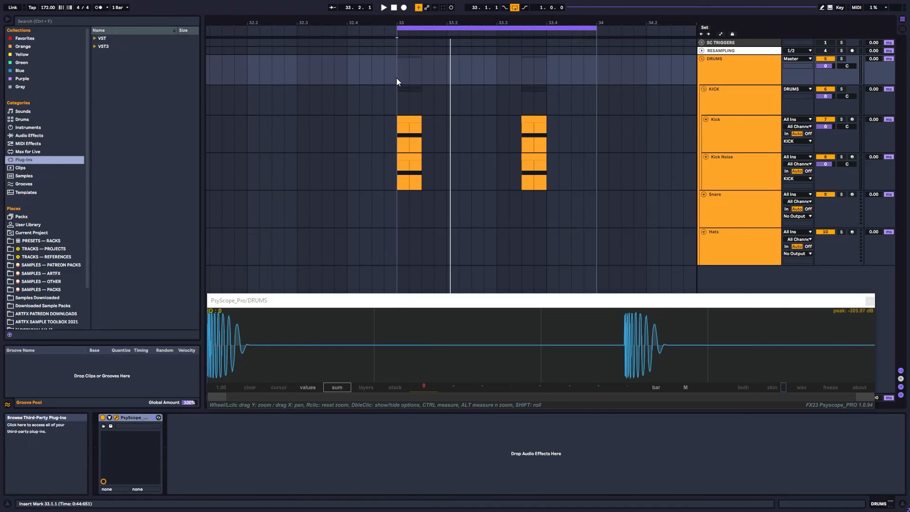
# Play the loop with the PsyScope window in view and set the KICK group's Saturator drive to 4.00 dB
pyautogui.click(735, 71)
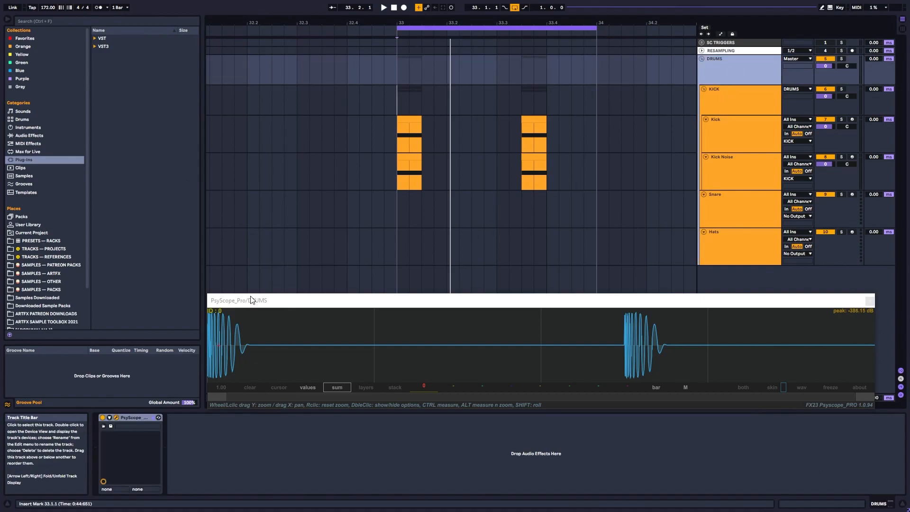
pyautogui.click(750, 92)
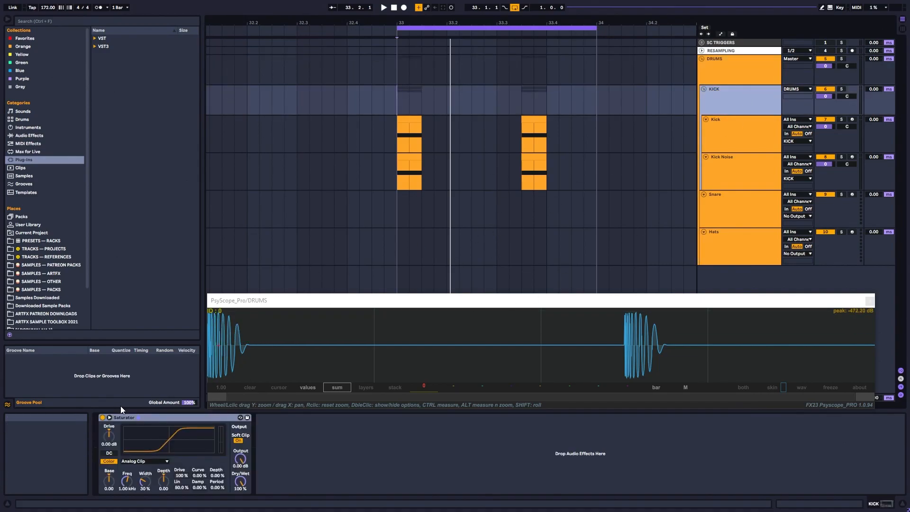
pyautogui.moveTo(314, 304); pyautogui.dragTo(326, 275)
pyautogui.press('space')
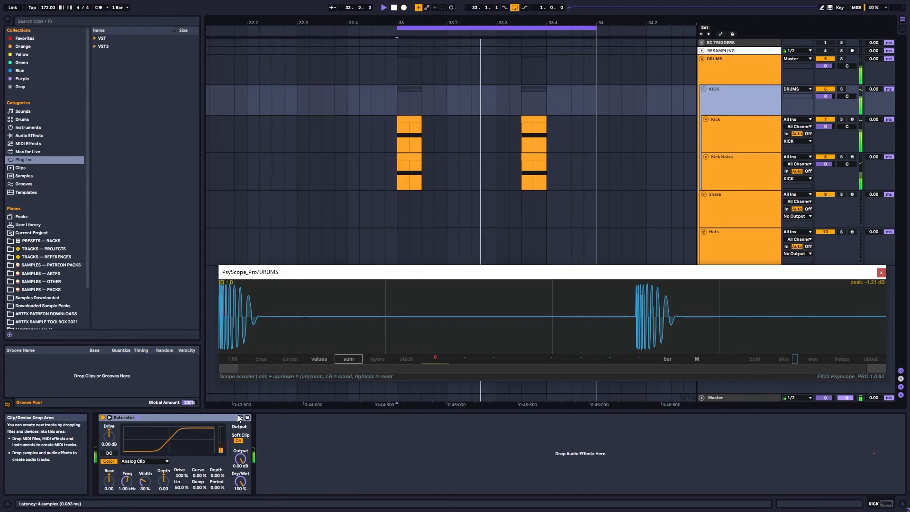
pyautogui.click(108, 436)
pyautogui.moveTo(108, 435); pyautogui.dragTo(109, 418)
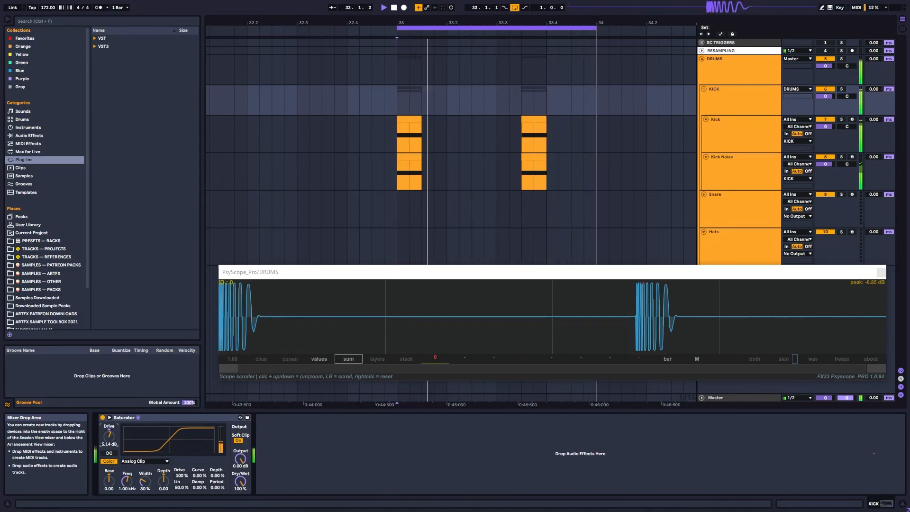
pyautogui.write('4')
pyautogui.press('Return')
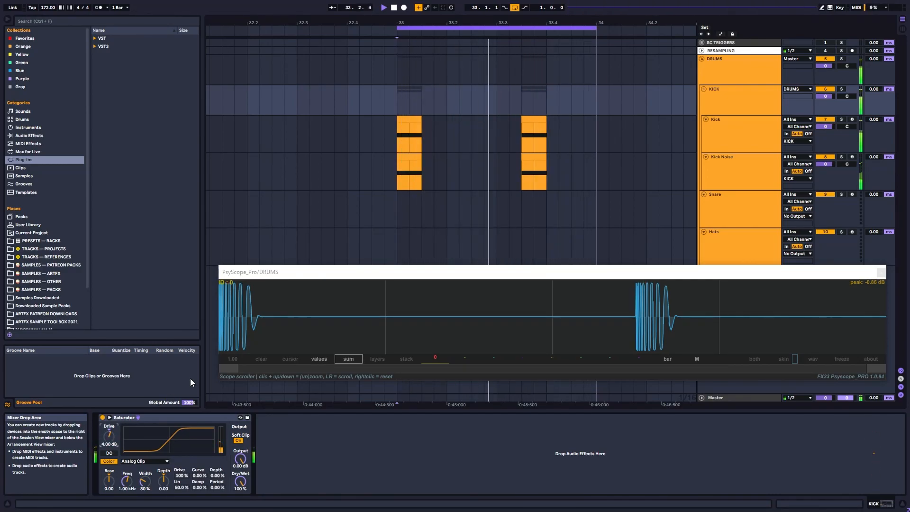
# Reshape LFO 1 in the Kick track's Serum with a slightly shorter opening hold and a smoothly curved, convex fall to zero
pyautogui.click(881, 274)
pyautogui.click(730, 139)
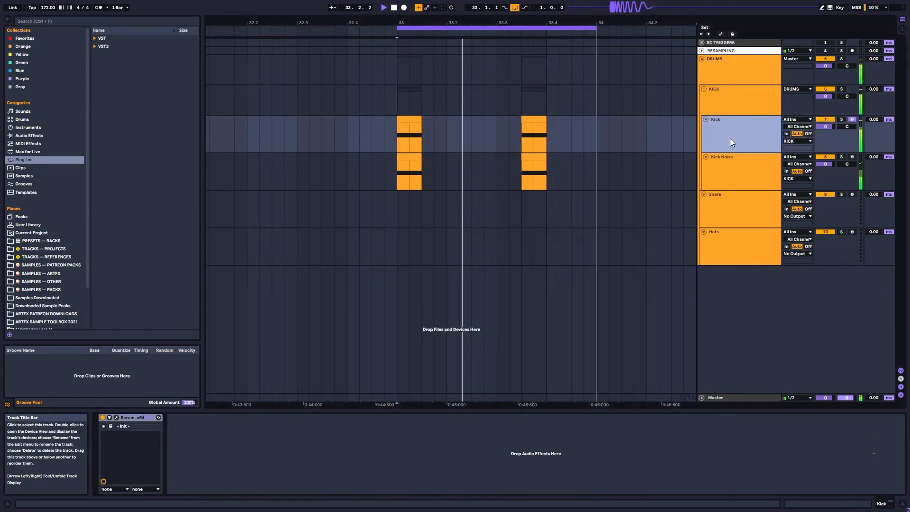
pyautogui.click(116, 417)
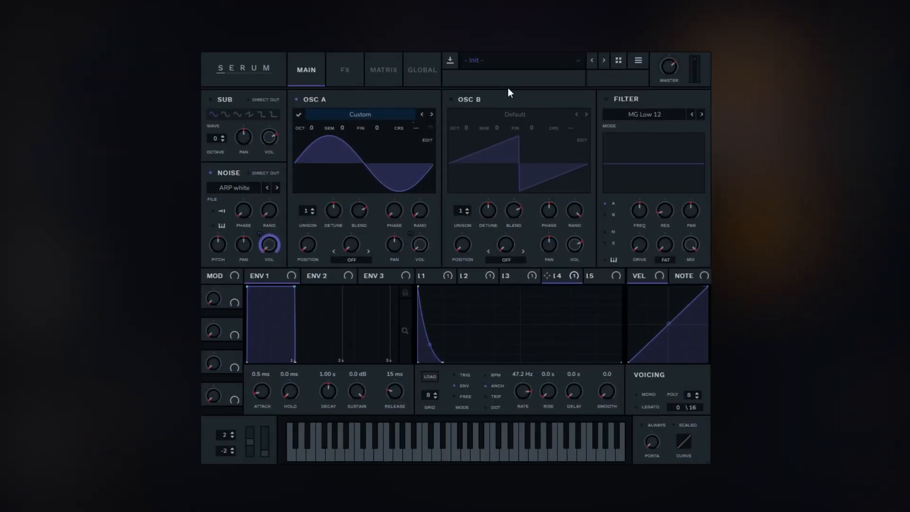
pyautogui.click(441, 279)
pyautogui.moveTo(496, 307); pyautogui.dragTo(492, 323)
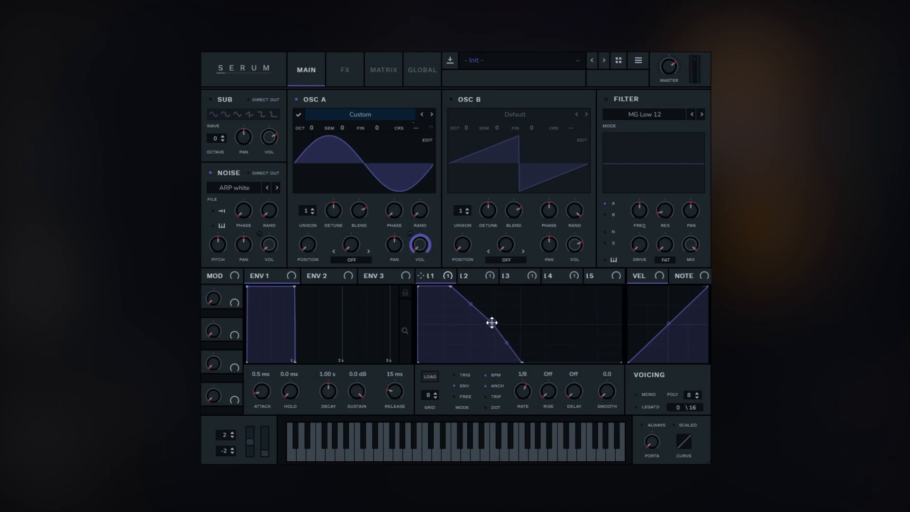
pyautogui.moveTo(492, 323); pyautogui.dragTo(494, 316)
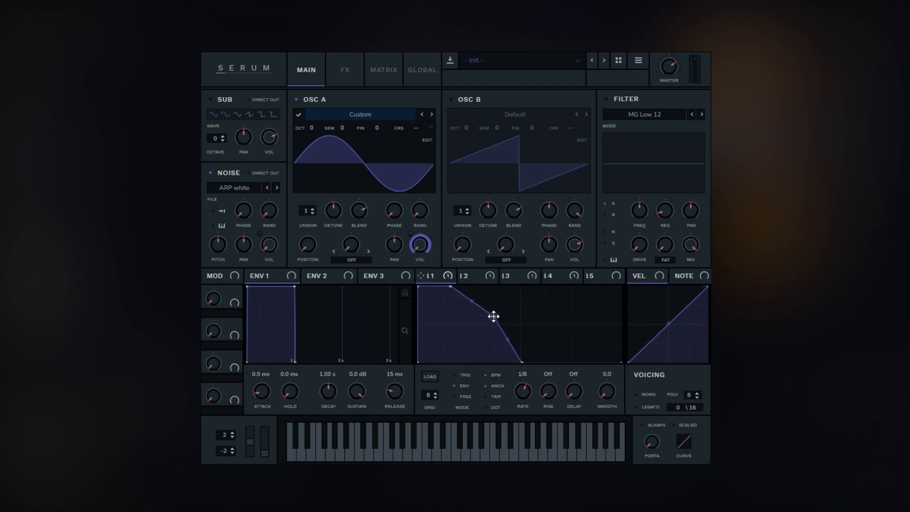
pyautogui.moveTo(451, 288); pyautogui.dragTo(445, 282)
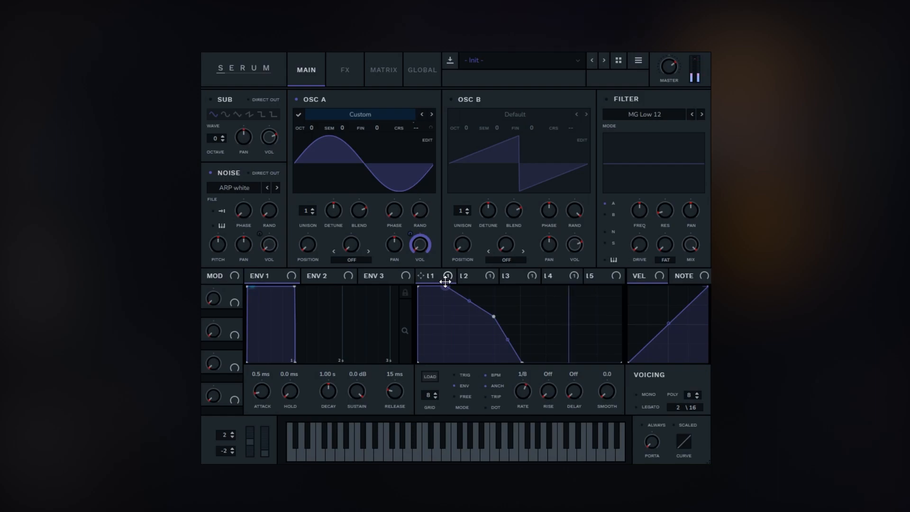
pyautogui.moveTo(508, 339); pyautogui.dragTo(495, 324)
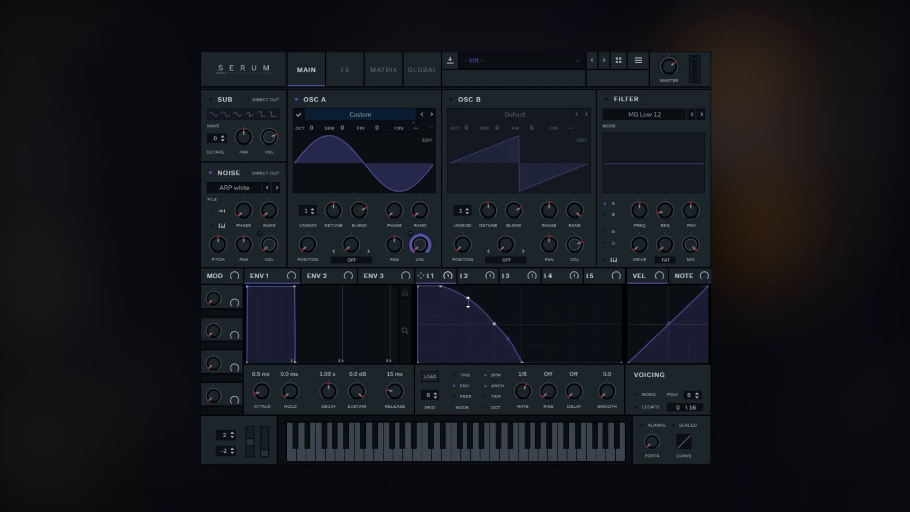
pyautogui.moveTo(494, 325); pyautogui.dragTo(510, 346)
pyautogui.moveTo(497, 320); pyautogui.dragTo(495, 322)
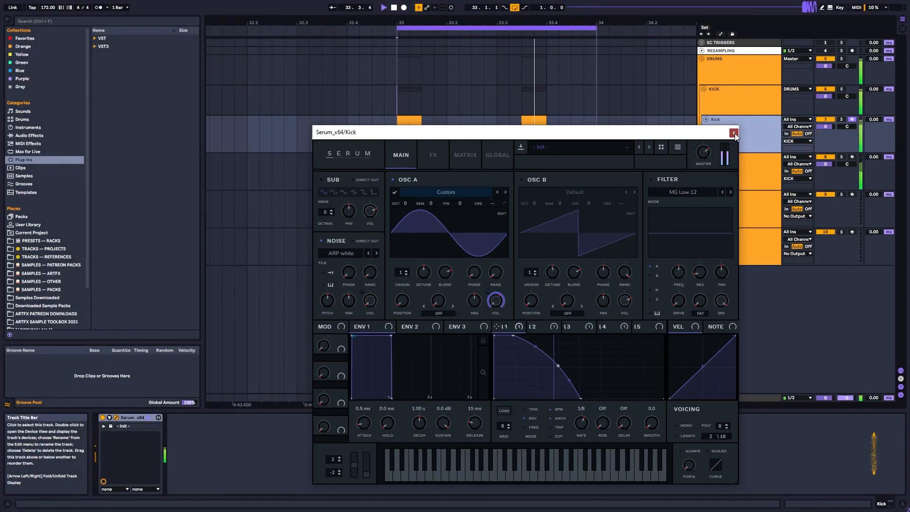
pyautogui.click(735, 133)
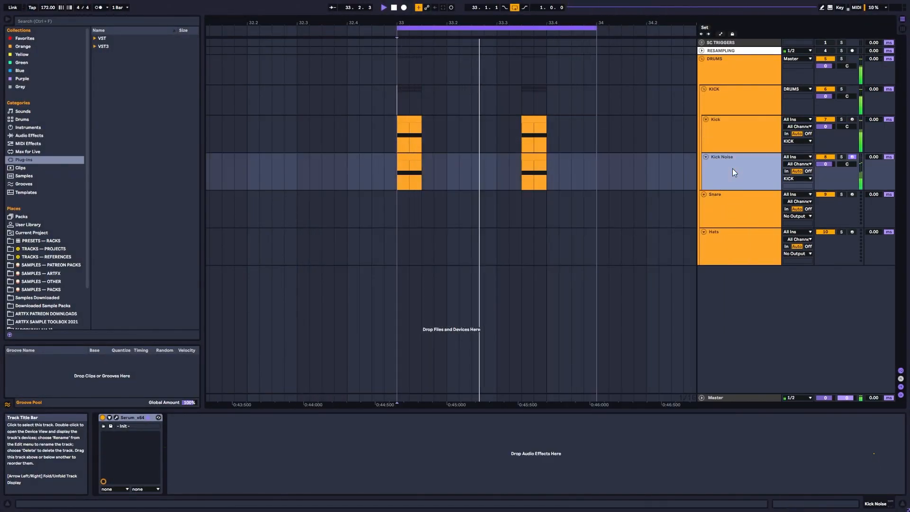
# Add an EQ Eight after Serum on the Kick Noise track and make band 2 a low cut below the noise
pyautogui.click(24, 137)
pyautogui.click(94, 46)
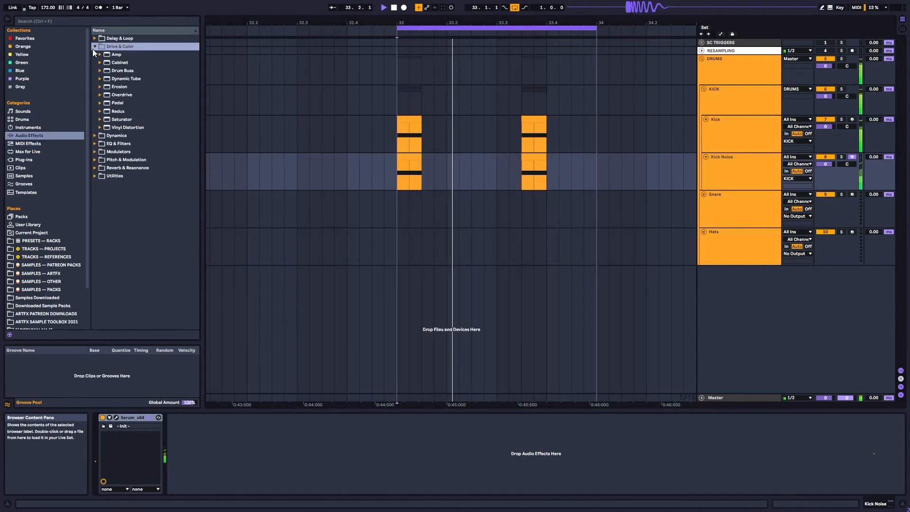
pyautogui.click(95, 62)
pyautogui.moveTo(120, 85); pyautogui.dragTo(264, 429)
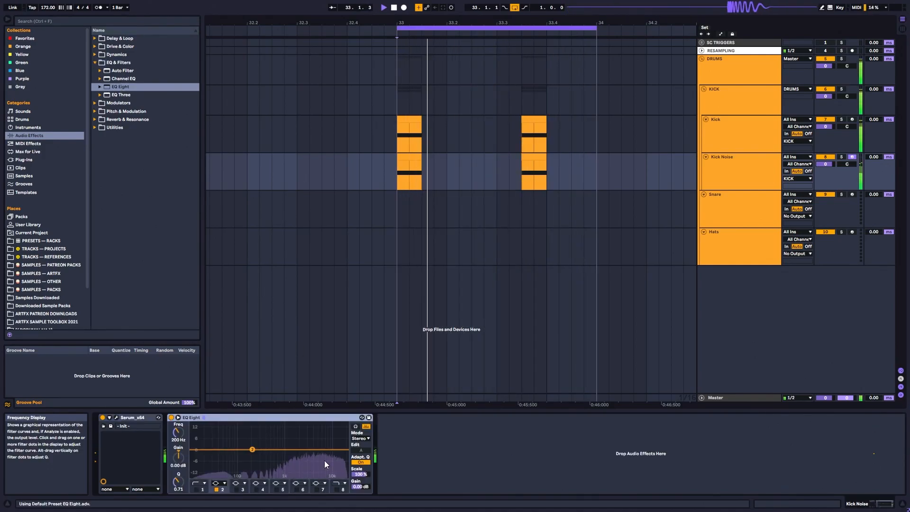
pyautogui.click(220, 484)
pyautogui.click(217, 433)
# Try a narrow bell cut with EQ Eight band 5 at 16.3 kHz, -3.60 dB and Q 3.06
pyautogui.moveTo(252, 456); pyautogui.dragTo(341, 456)
pyautogui.click(277, 491)
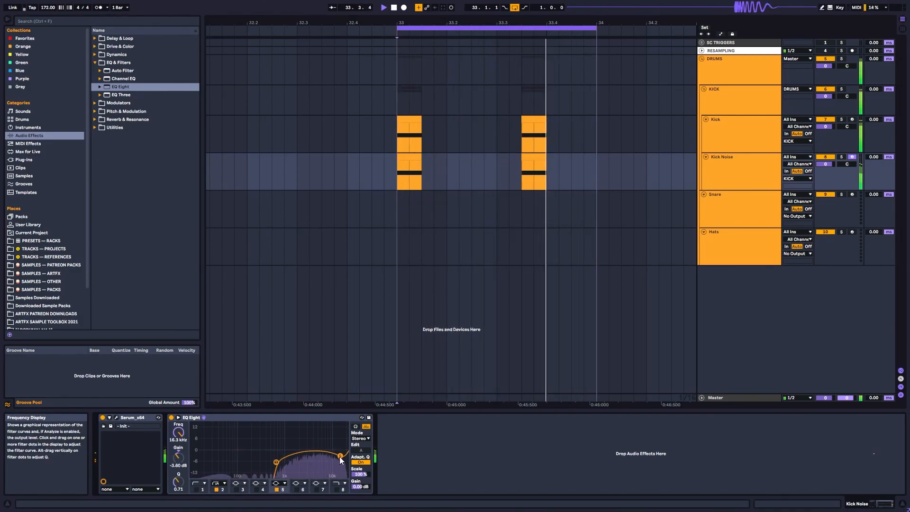
pyautogui.moveTo(179, 482); pyautogui.dragTo(179, 461)
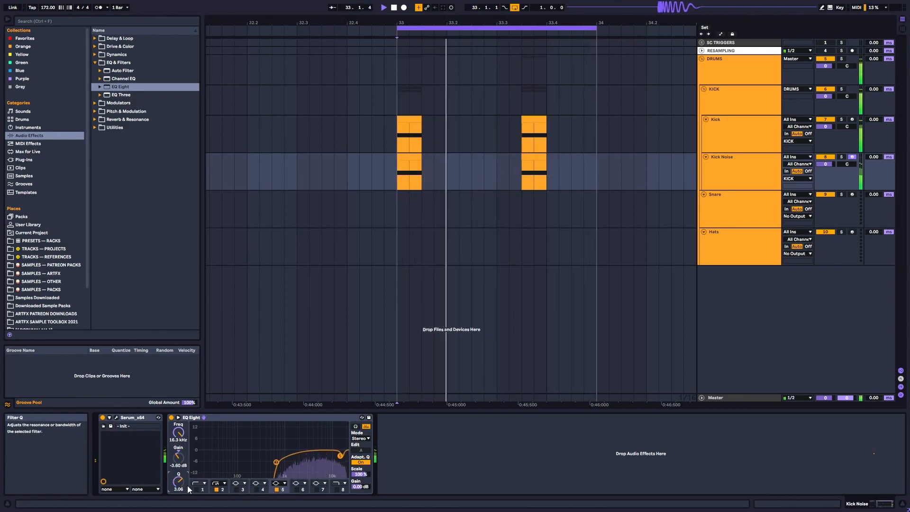
pyautogui.click(278, 490)
# Enable EQ Eight band 8 as a high cut at 15.0 kHz and turn on oversampling for the EQ
pyautogui.click(337, 490)
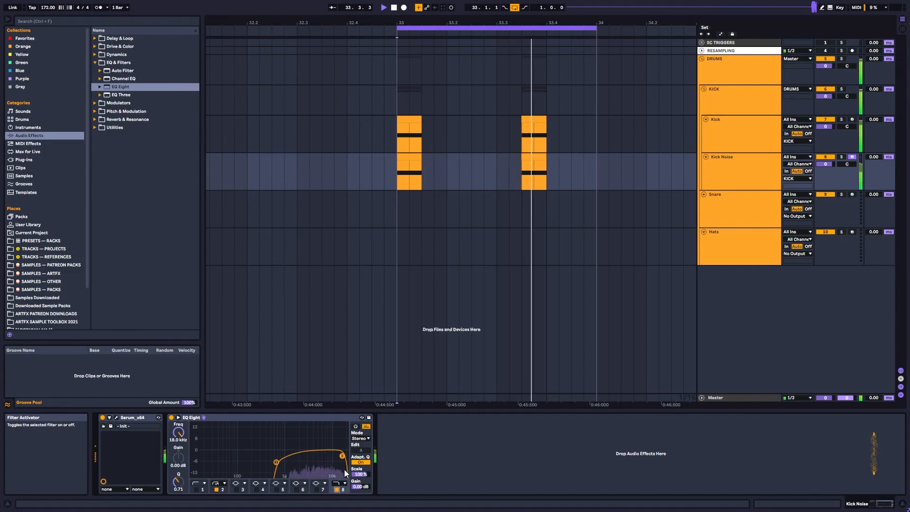
pyautogui.rightClick(342, 416)
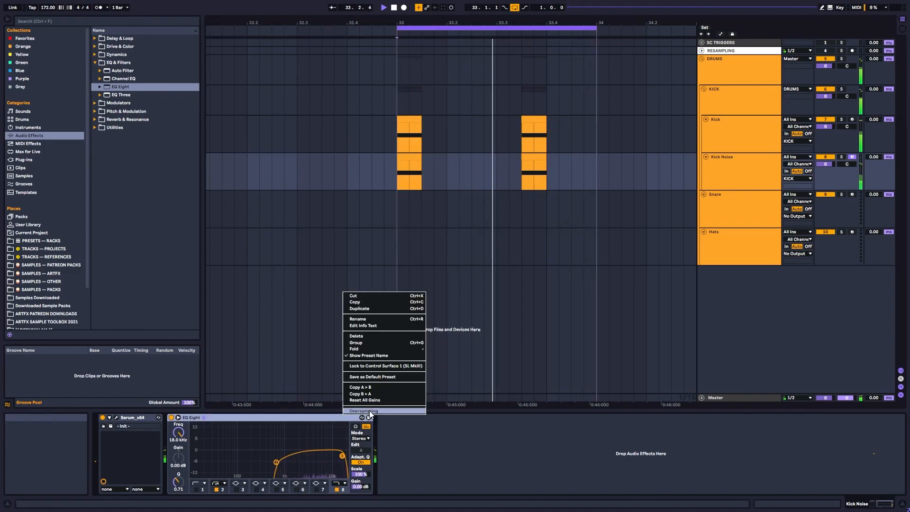
pyautogui.click(321, 476)
pyautogui.moveTo(342, 456)
pyautogui.mouseDown()
pyautogui.moveTo(329, 455)
pyautogui.moveTo(339, 456)
pyautogui.mouseUp()
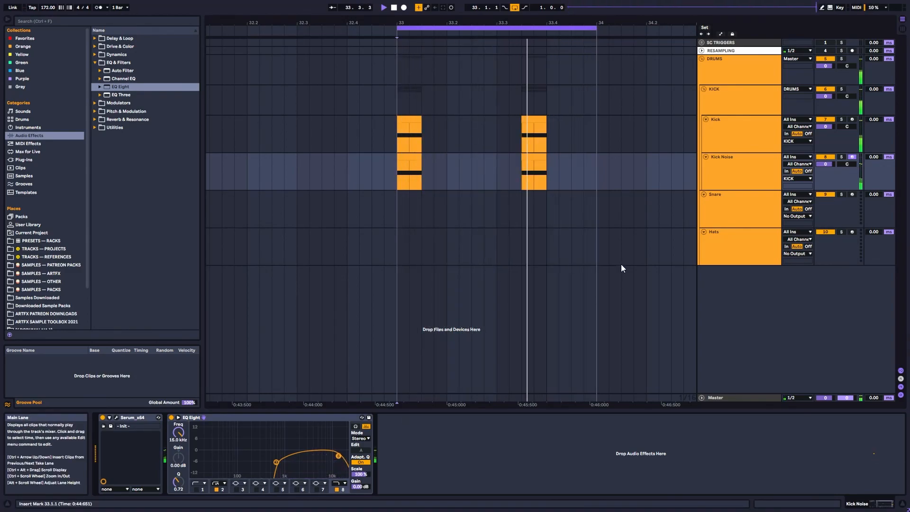
pyautogui.press('space')
# Duplicate the Kick Noise track, rename the copy Kick Noise LFO and mute the original
pyautogui.click(749, 164)
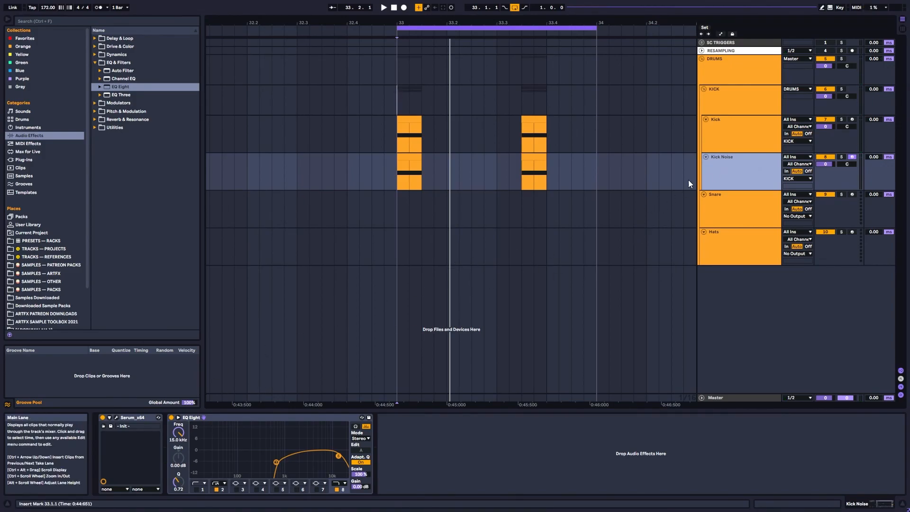
pyautogui.hotkey('ctrl', 'd')
pyautogui.click(736, 170)
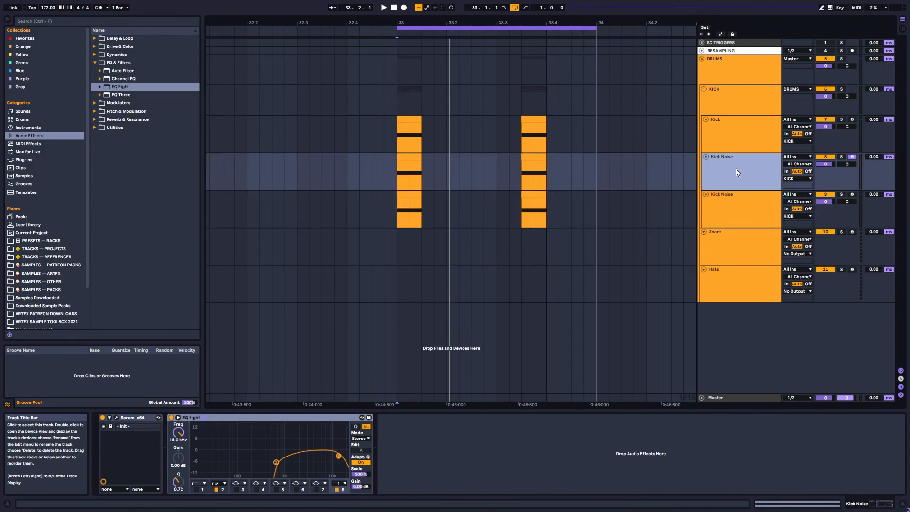
pyautogui.click(728, 210)
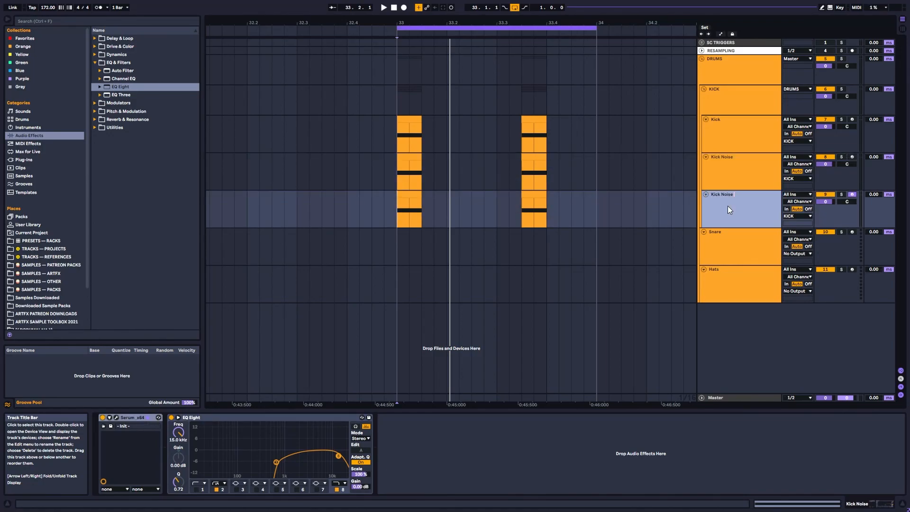
pyautogui.press('Return')
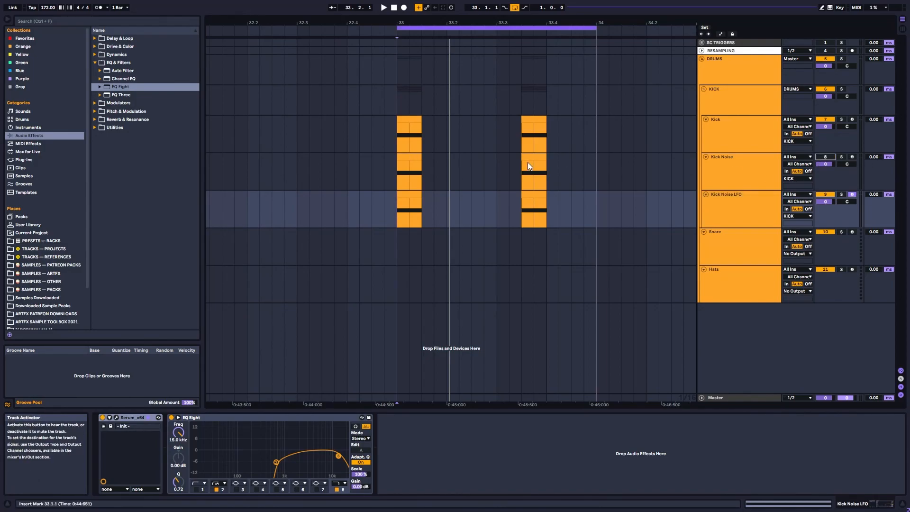
# In the copy's Serum, set LFO 2 to trigger mode at 1/128 and assign it as aux source for the LFO 1 to Noise Level modulation
pyautogui.click(409, 215)
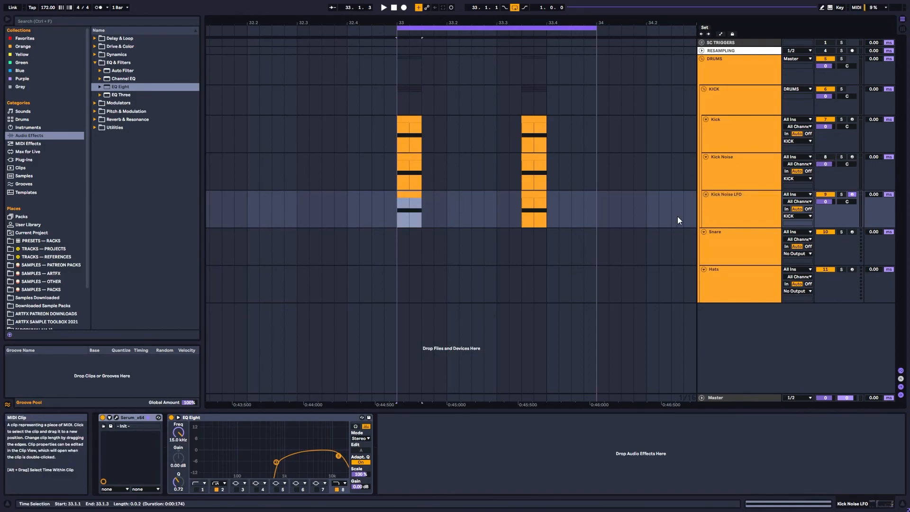
pyautogui.click(116, 418)
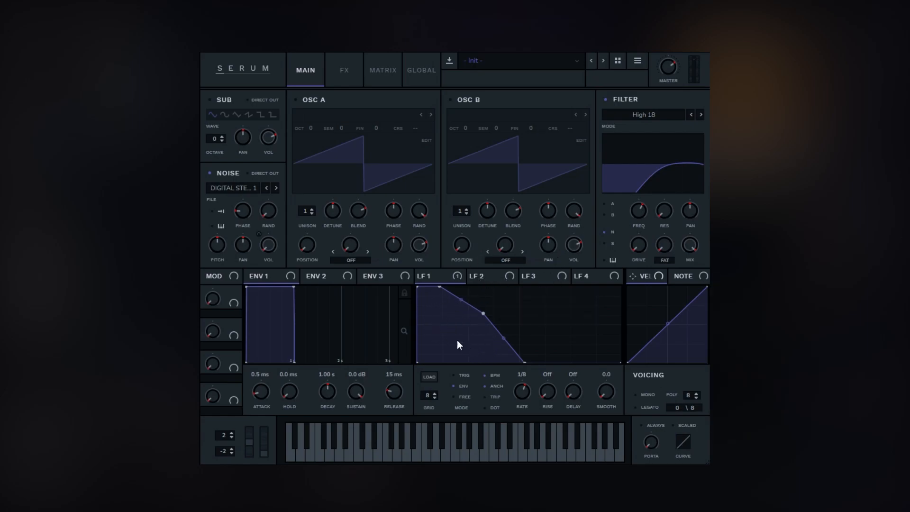
pyautogui.click(385, 76)
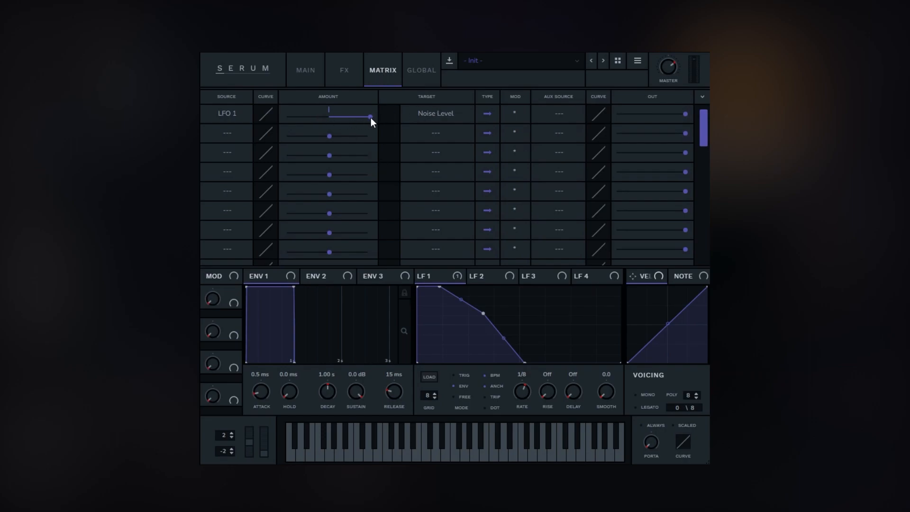
pyautogui.click(499, 281)
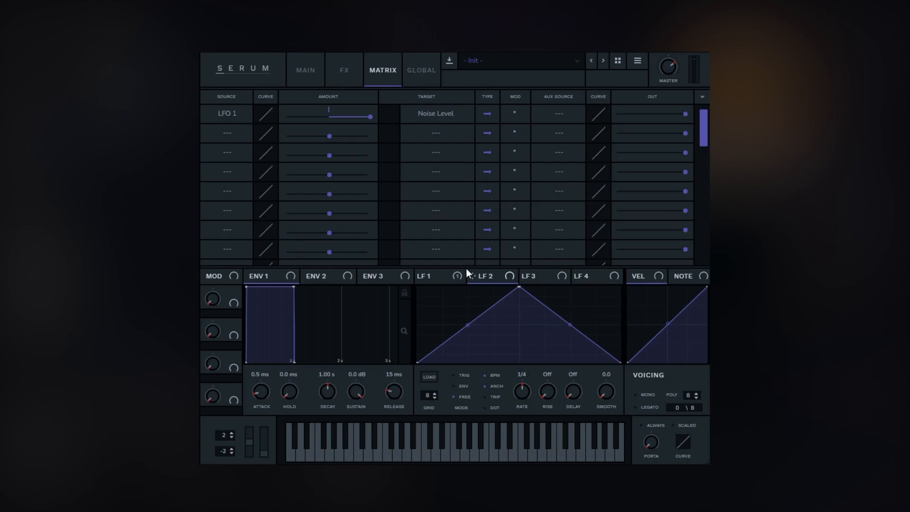
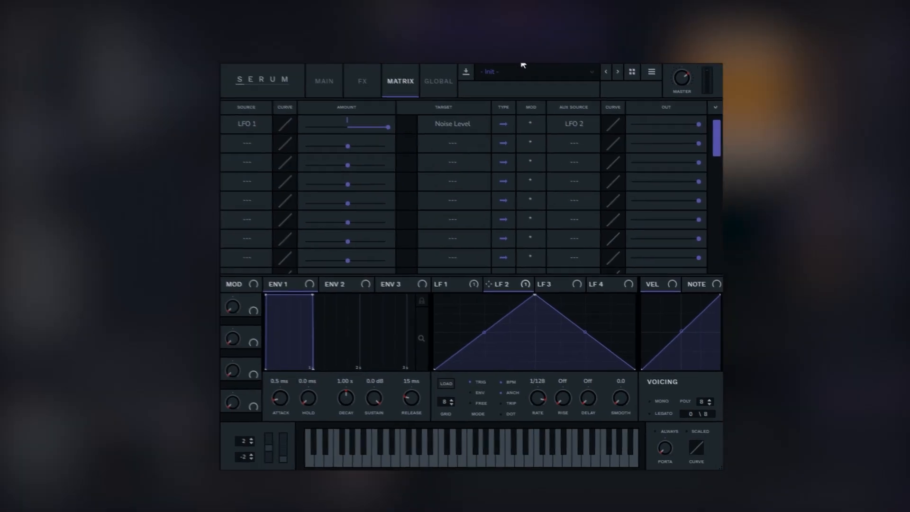
pyautogui.moveTo(508, 44); pyautogui.dragTo(598, 264)
pyautogui.press('space')
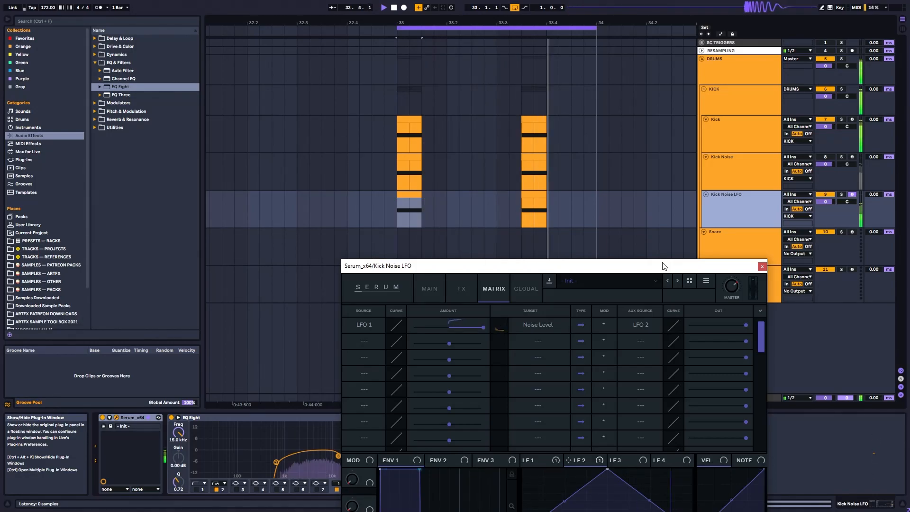
pyautogui.moveTo(664, 265); pyautogui.dragTo(672, 71)
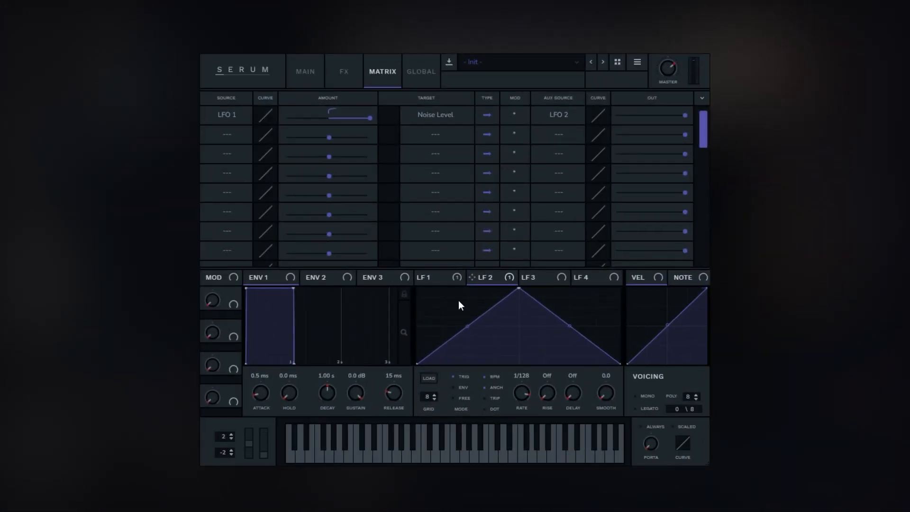
# Reshape LFO 2 with raised start and end points, an extra point on the rise and a short flat peak after the midpoint
pyautogui.doubleClick(568, 294)
pyautogui.moveTo(568, 295); pyautogui.dragTo(573, 270)
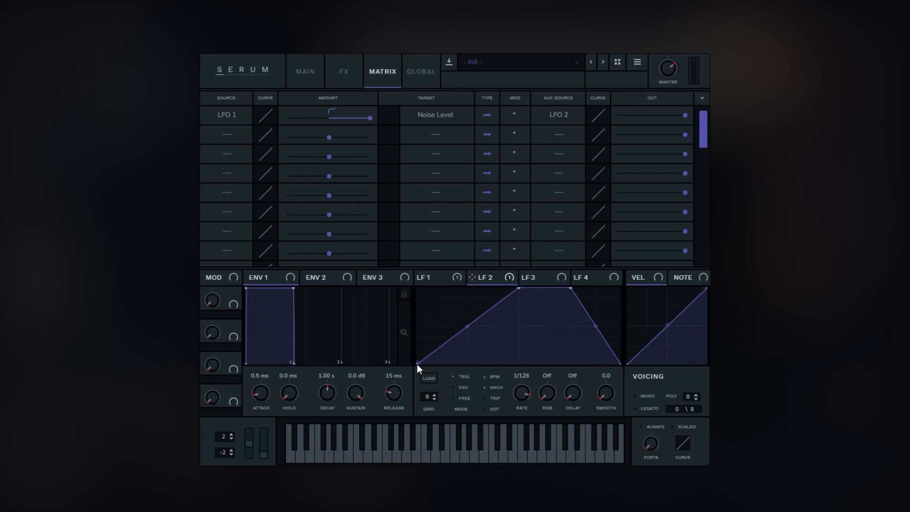
pyautogui.moveTo(417, 364); pyautogui.dragTo(402, 340)
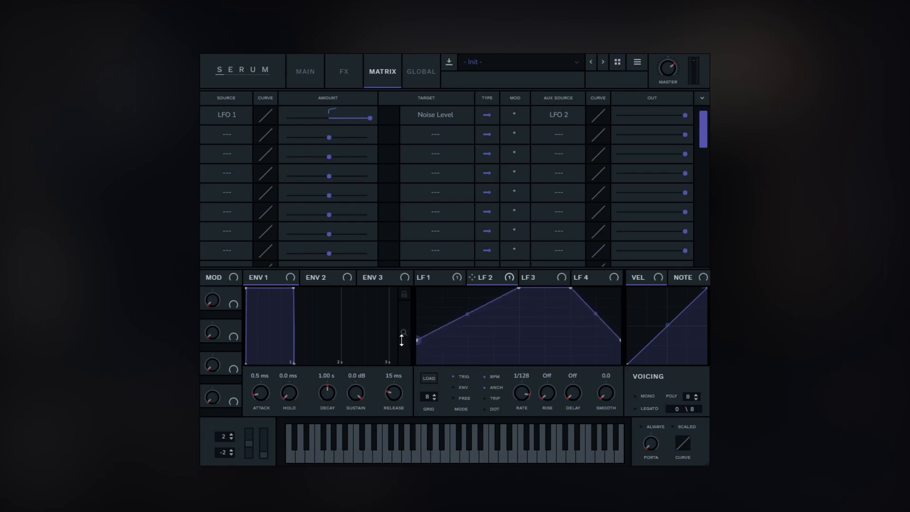
pyautogui.doubleClick(463, 325)
pyautogui.moveTo(463, 326); pyautogui.dragTo(480, 338)
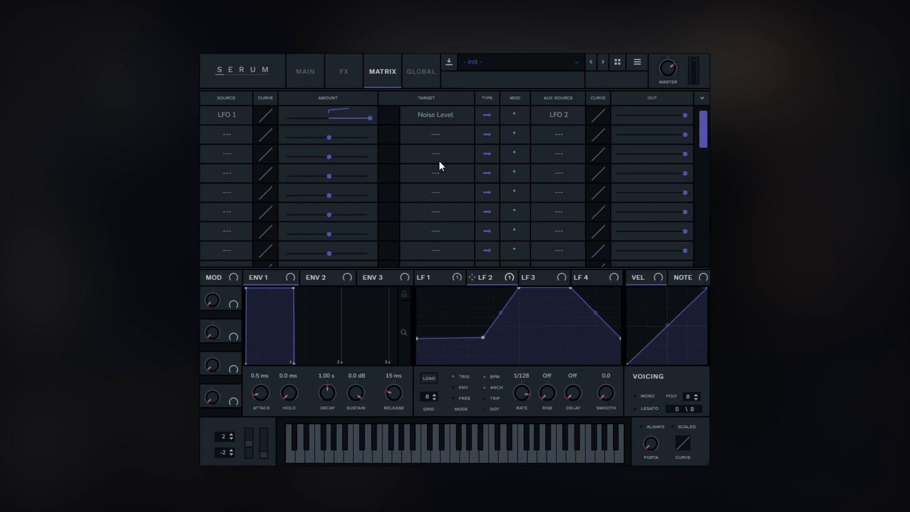
pyautogui.moveTo(484, 337); pyautogui.dragTo(480, 313)
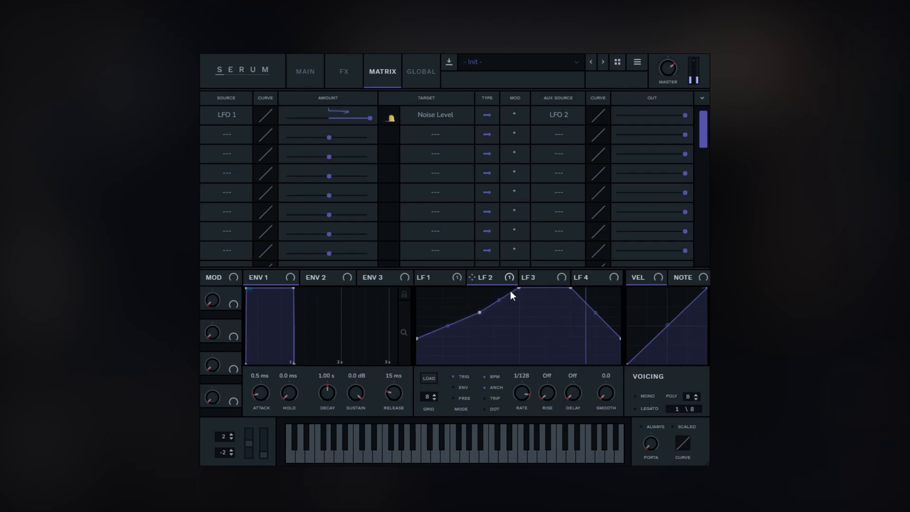
# Widen and shift LFO 2's flat peak earlier with a steeper rise, curve its fall inward and set its rate to 1/128
pyautogui.moveTo(519, 288); pyautogui.dragTo(491, 274)
pyautogui.moveTo(574, 288); pyautogui.dragTo(600, 279)
pyautogui.moveTo(595, 278); pyautogui.dragTo(570, 274)
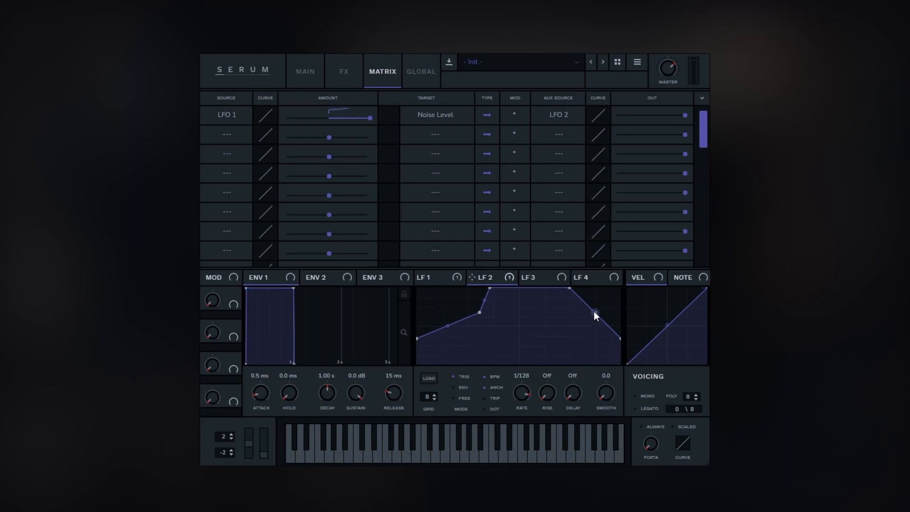
pyautogui.moveTo(595, 312); pyautogui.dragTo(591, 327)
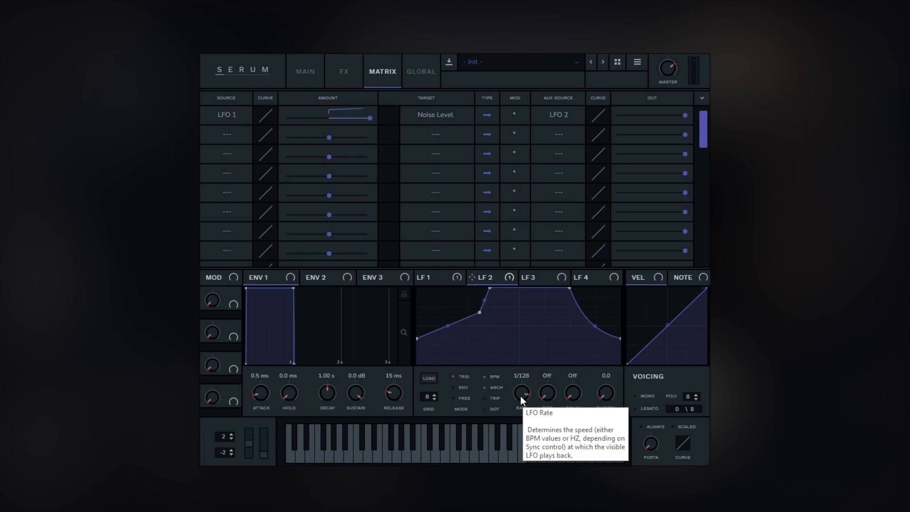
pyautogui.scroll(1, 522, 397)
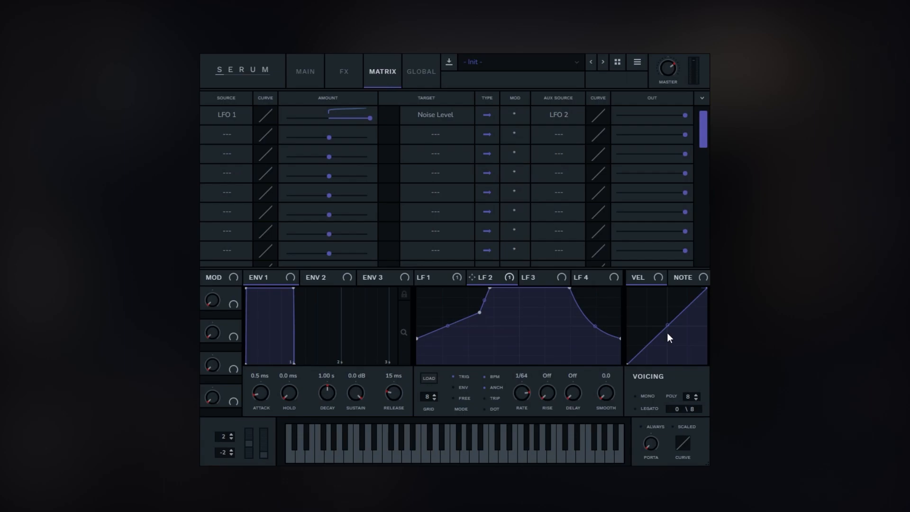
pyautogui.scroll(-1, 521, 394)
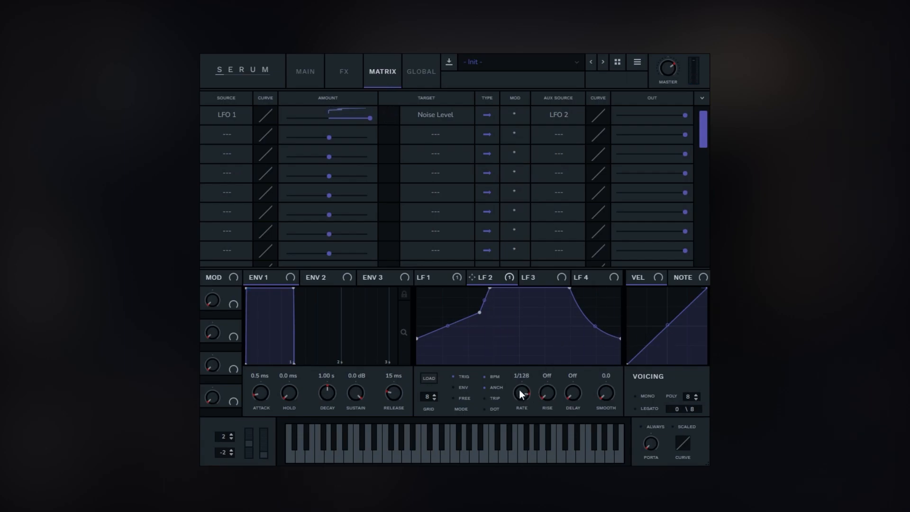
# Reshape LFO 1 into a trapezoid with a delayed start, a flat peak before the midpoint and a straight fall to zero
pyautogui.click(428, 277)
pyautogui.moveTo(487, 318); pyautogui.dragTo(471, 295)
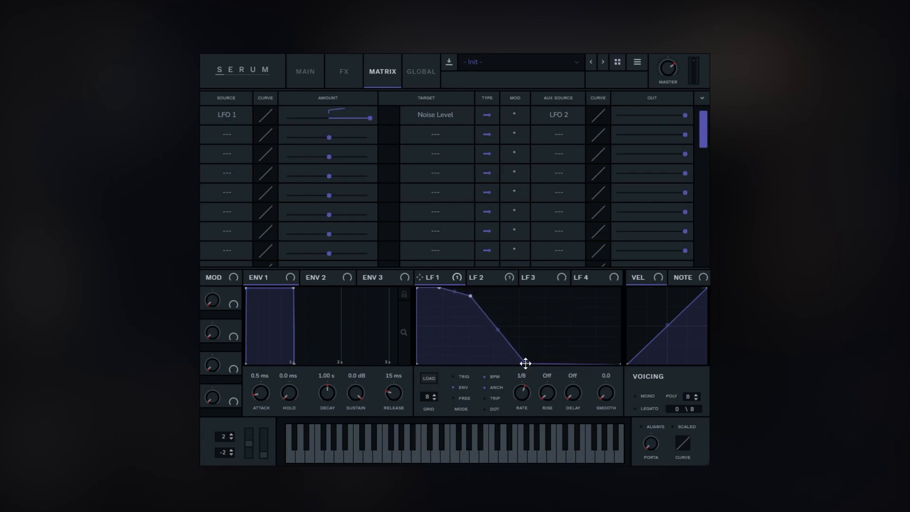
pyautogui.moveTo(525, 363); pyautogui.dragTo(601, 364)
pyautogui.moveTo(605, 395); pyautogui.dragTo(552, 433)
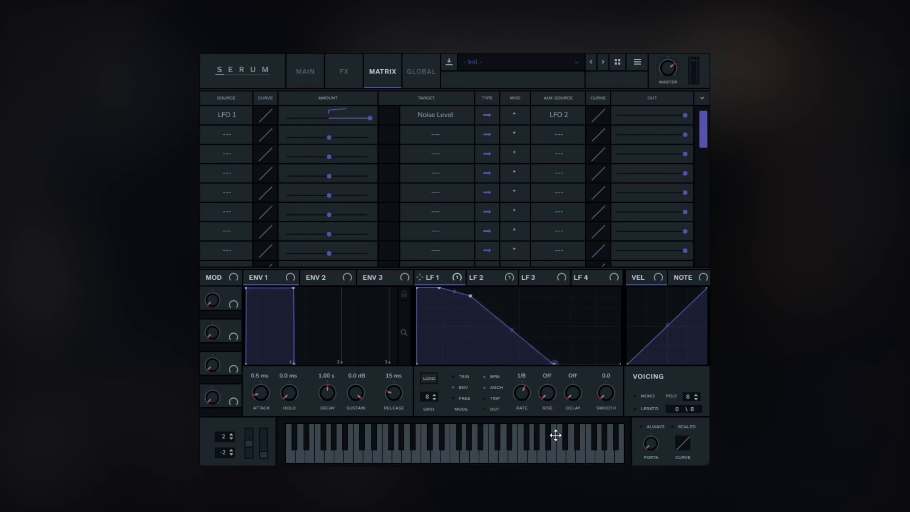
pyautogui.moveTo(418, 288); pyautogui.dragTo(514, 280)
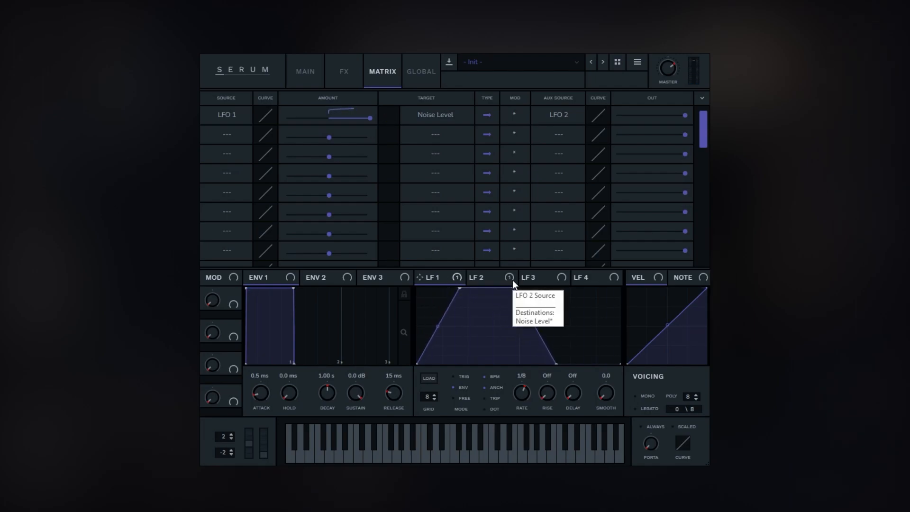
pyautogui.moveTo(433, 350); pyautogui.dragTo(433, 387)
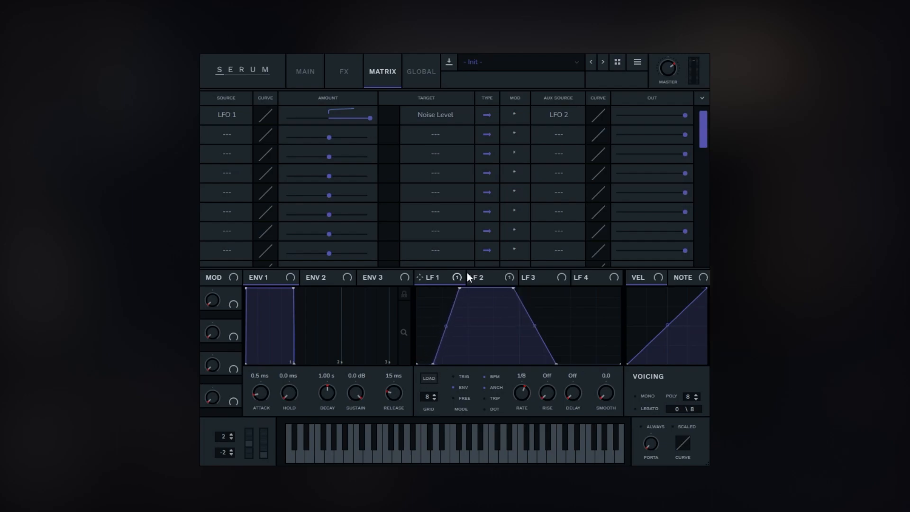
# Narrow the LFO 1 trapezoid by moving its fall to end near the midpoint and shortening its flat peak
pyautogui.moveTo(459, 291); pyautogui.dragTo(442, 273)
pyautogui.moveTo(431, 366); pyautogui.dragTo(427, 366)
pyautogui.moveTo(514, 289); pyautogui.dragTo(495, 283)
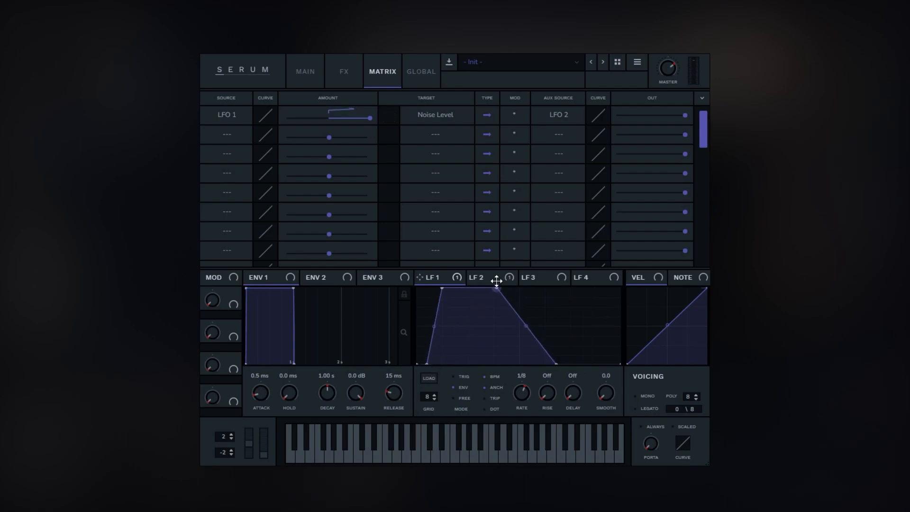
pyautogui.moveTo(556, 362); pyautogui.dragTo(522, 392)
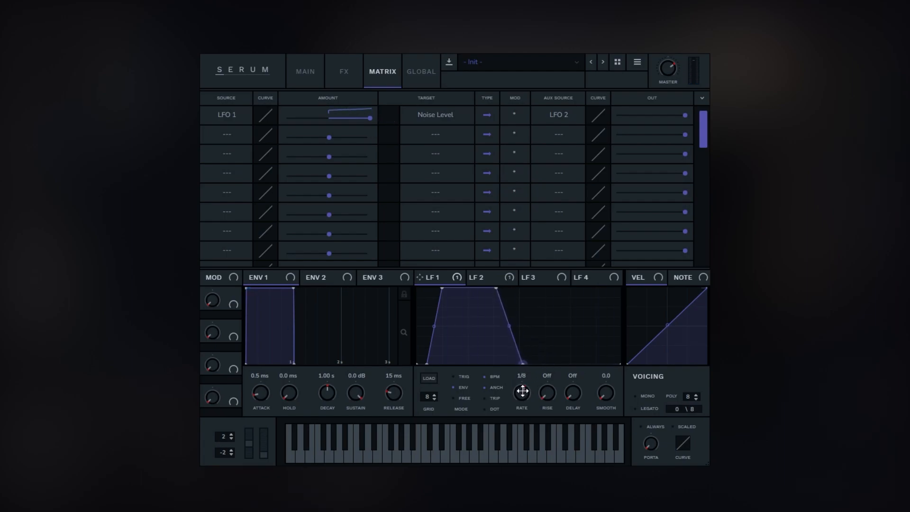
pyautogui.moveTo(425, 362); pyautogui.dragTo(429, 380)
pyautogui.moveTo(442, 288); pyautogui.dragTo(495, 278)
# Assign LFO 3 to the filter frequency and, with an amount of -4, to the noise pitch, adding a high point near its midpoint
pyautogui.click(298, 70)
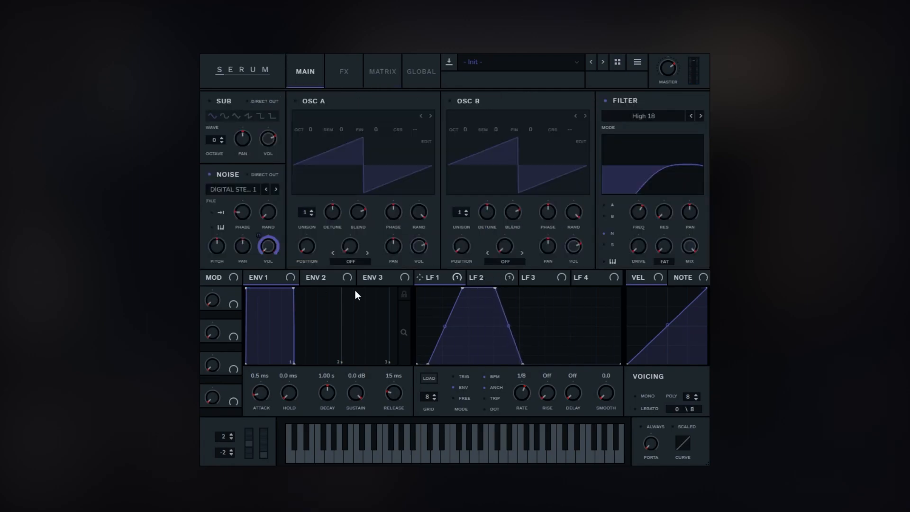
pyautogui.moveTo(221, 247)
pyautogui.mouseDown()
pyautogui.moveTo(221, 238)
pyautogui.moveTo(217, 257)
pyautogui.moveTo(218, 249)
pyautogui.mouseUp()
pyautogui.click(539, 276)
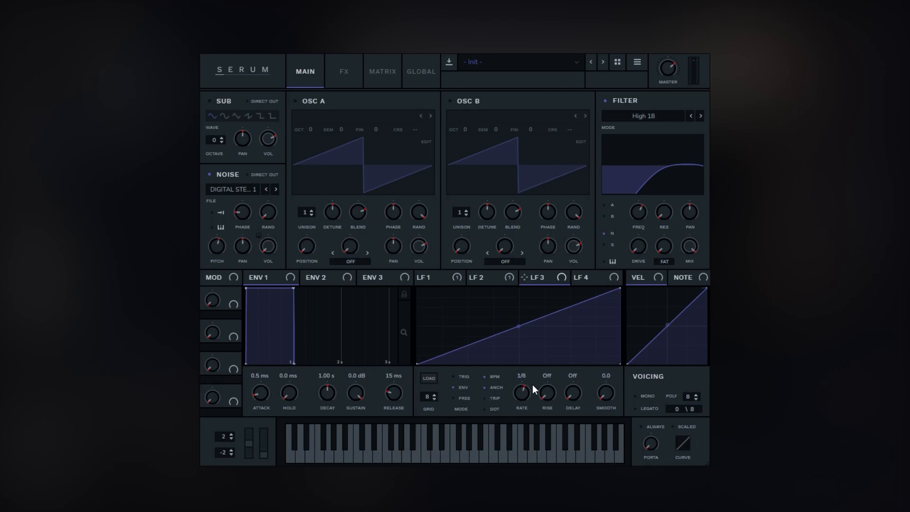
pyautogui.moveTo(642, 205); pyautogui.dragTo(622, 227)
pyautogui.doubleClick(522, 293)
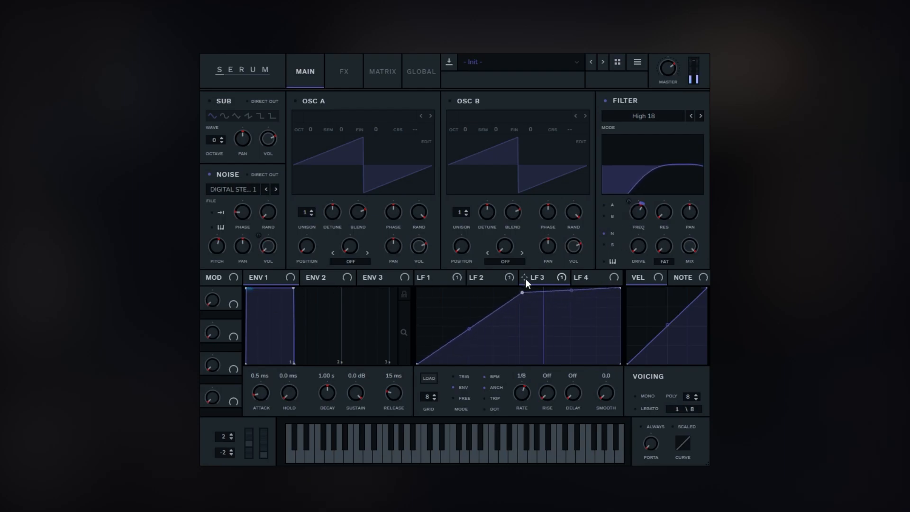
pyautogui.moveTo(210, 238)
pyautogui.mouseDown()
pyautogui.moveTo(201, 258)
pyautogui.moveTo(207, 232)
pyautogui.moveTo(206, 239)
pyautogui.mouseUp()
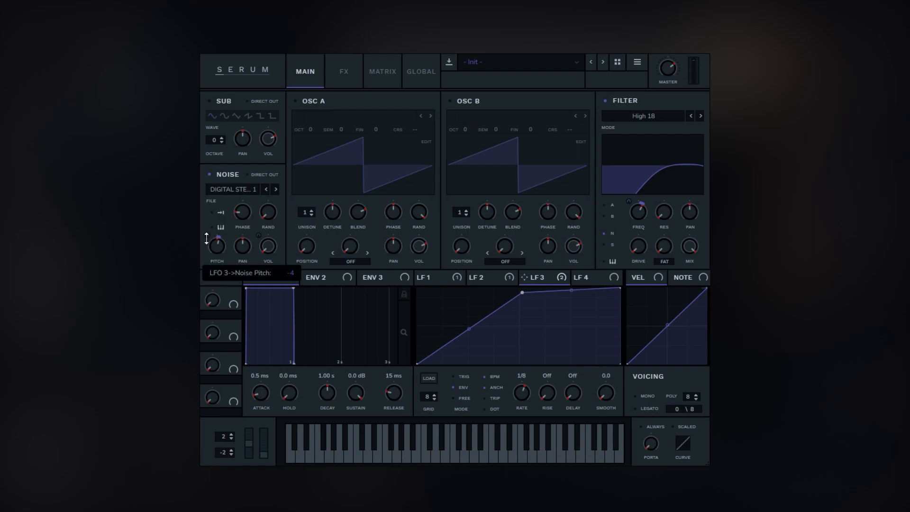
# Enable Serum's EQ effect, set its lower band to a peak at 808 Hz with 16.4 dB gain, and modulate its frequency with LFO 3
pyautogui.click(351, 78)
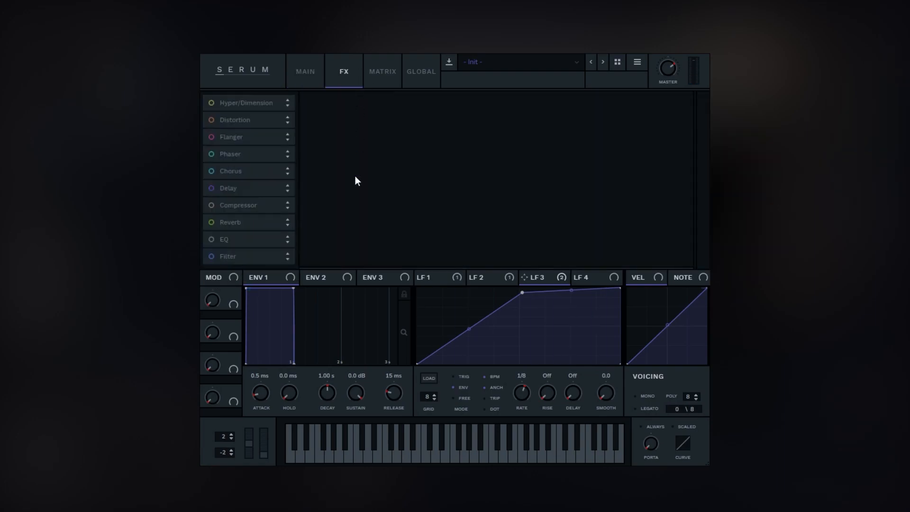
pyautogui.click(308, 68)
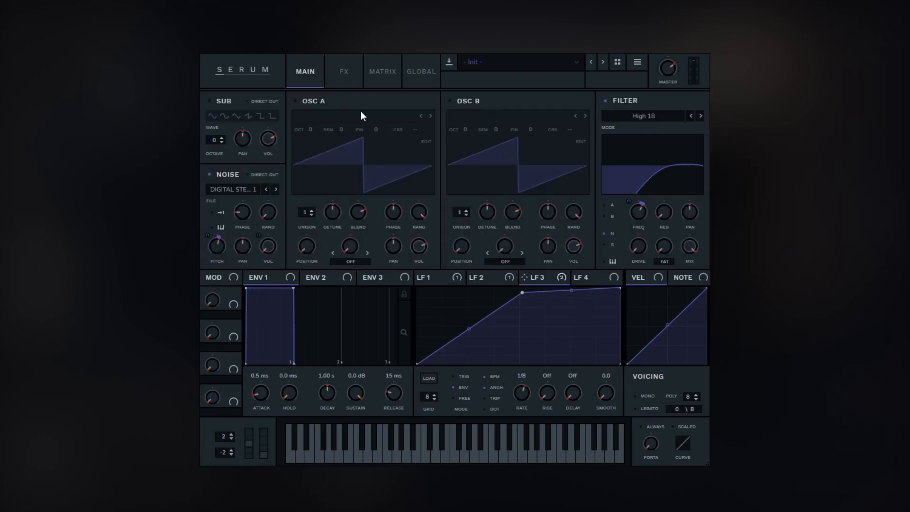
pyautogui.click(334, 80)
pyautogui.click(212, 239)
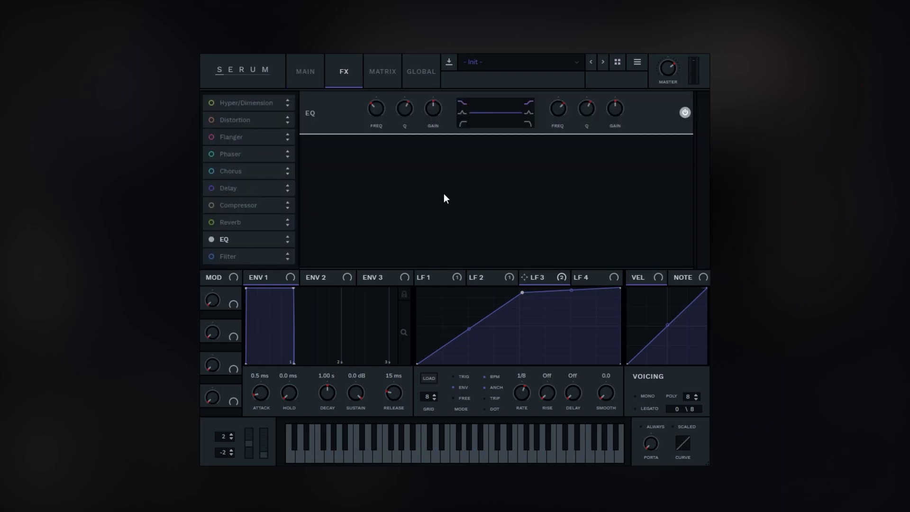
pyautogui.moveTo(425, 124); pyautogui.dragTo(435, 69)
pyautogui.moveTo(377, 121); pyautogui.dragTo(389, 79)
pyautogui.moveTo(380, 107); pyautogui.dragTo(367, 106)
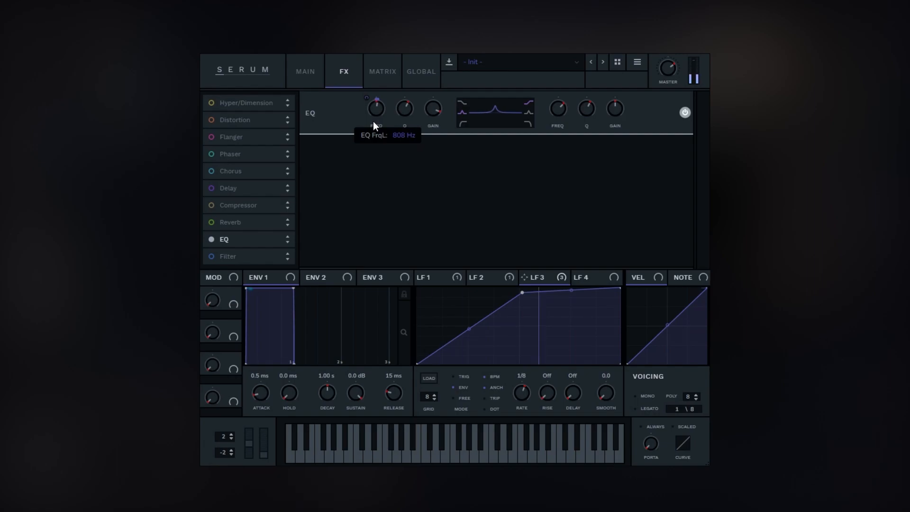
pyautogui.moveTo(429, 112)
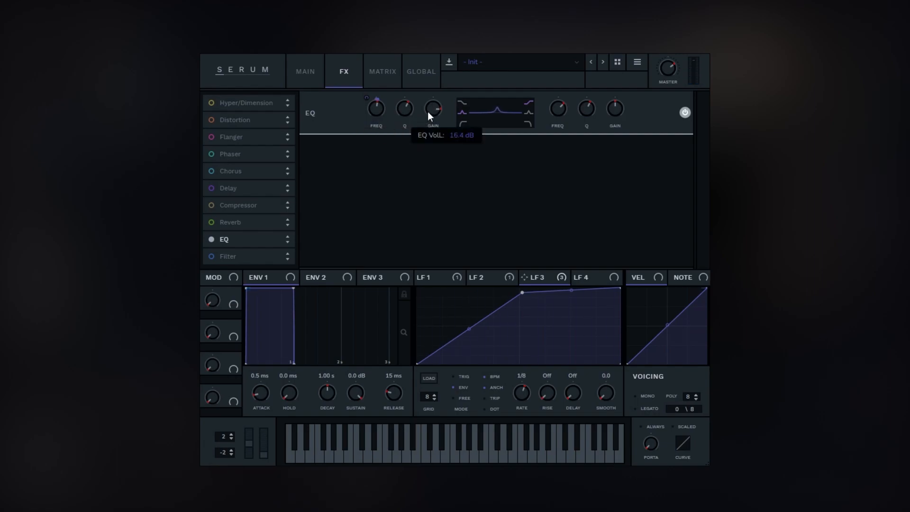
pyautogui.moveTo(406, 97)
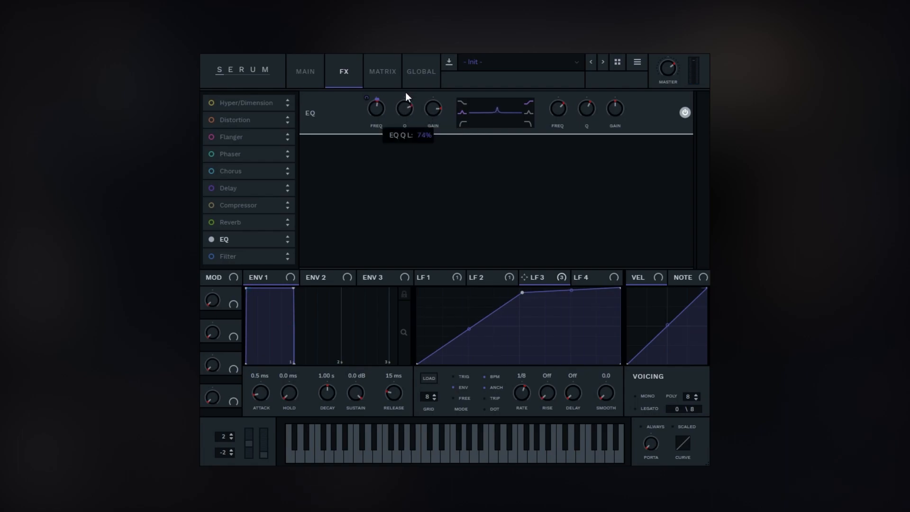
pyautogui.moveTo(397, 111)
pyautogui.mouseDown()
pyautogui.moveTo(391, 132)
pyautogui.moveTo(391, 98)
pyautogui.mouseUp()
pyautogui.click(489, 277)
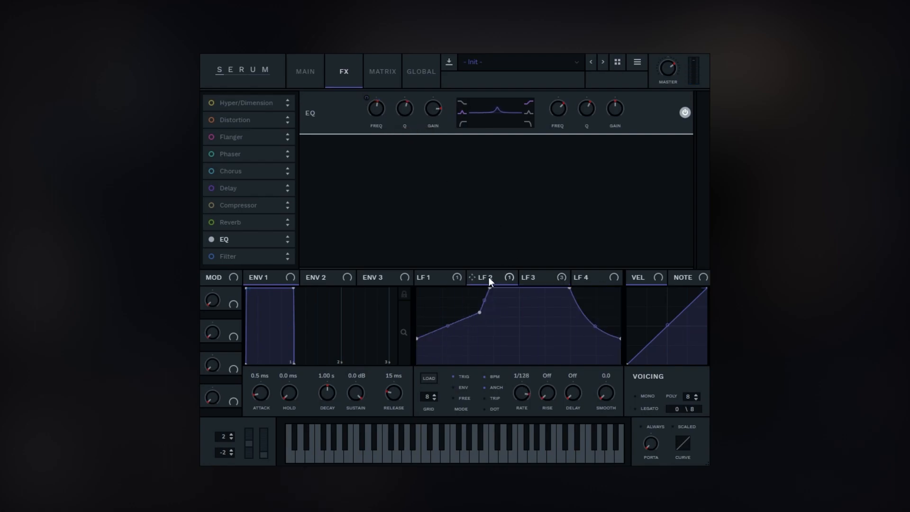
pyautogui.click(437, 277)
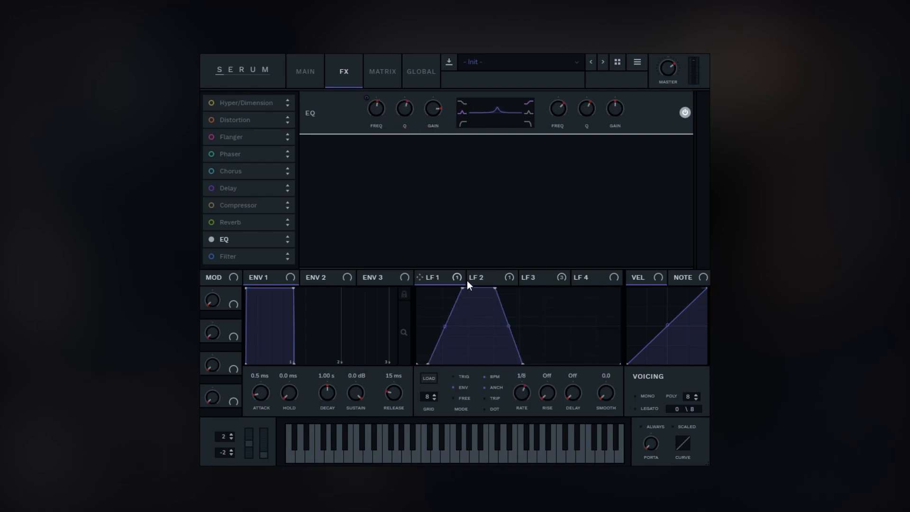
pyautogui.click(476, 279)
pyautogui.click(439, 276)
pyautogui.moveTo(425, 280); pyautogui.dragTo(387, 125)
pyautogui.click(487, 276)
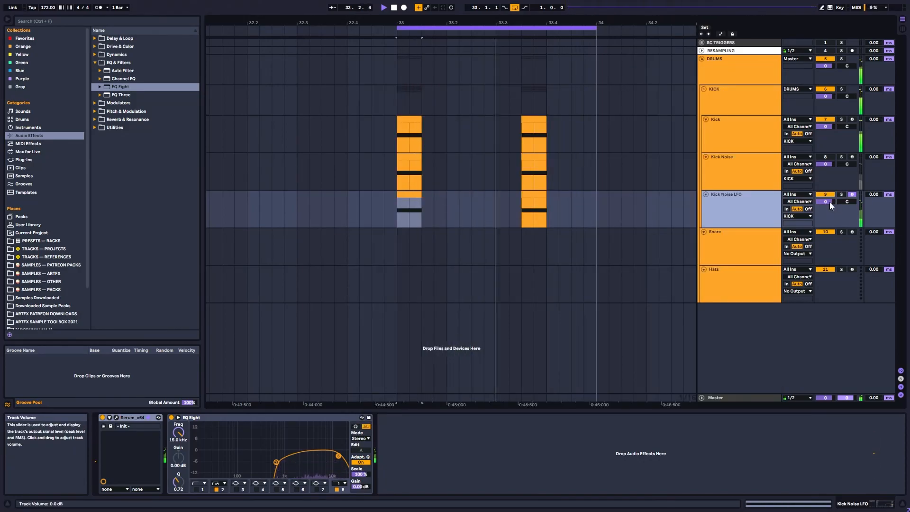
# Lower the Kick Noise LFO track volume to -1.3 dB and audition it with and without the Kick Noise track
pyautogui.moveTo(830, 202); pyautogui.dragTo(830, 207)
pyautogui.click(827, 157)
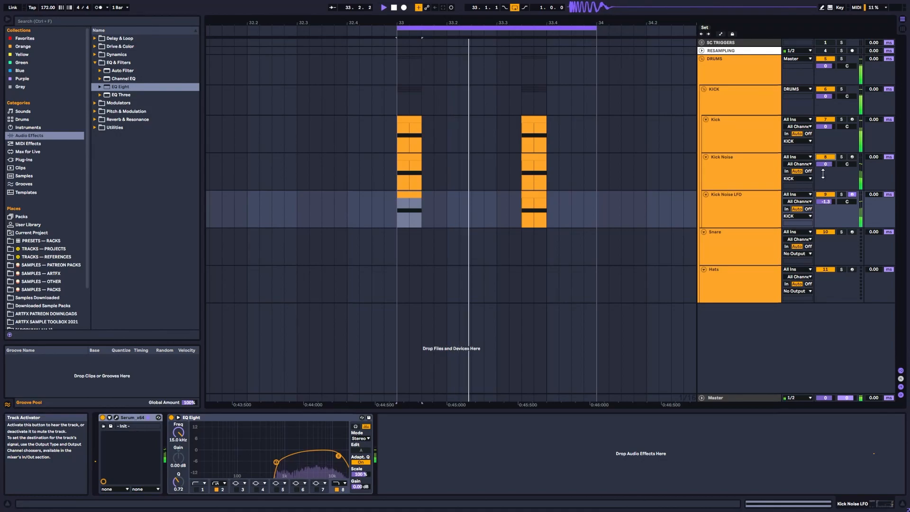
pyautogui.click(825, 156)
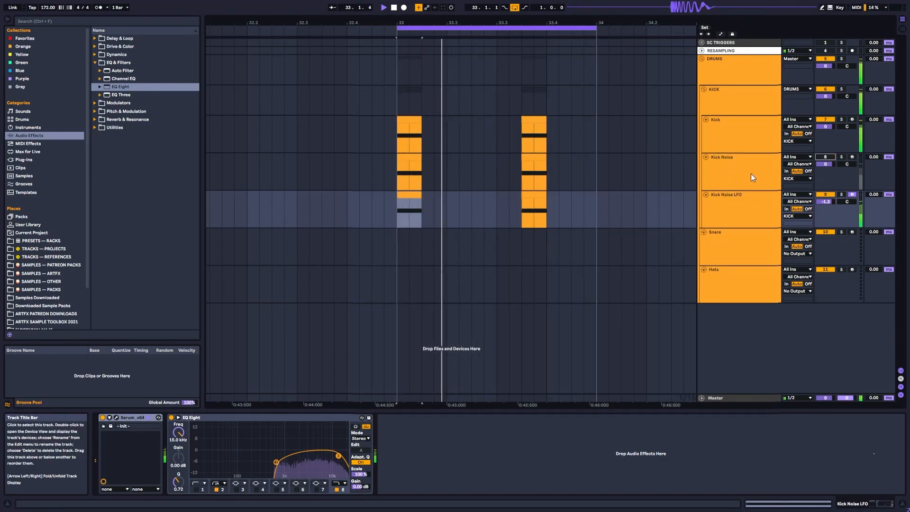
pyautogui.press('space')
# Compare the two noise layers by playing each with the other muted, leaving Kick Noise LFO active and Kick Noise muted
pyautogui.click(825, 157)
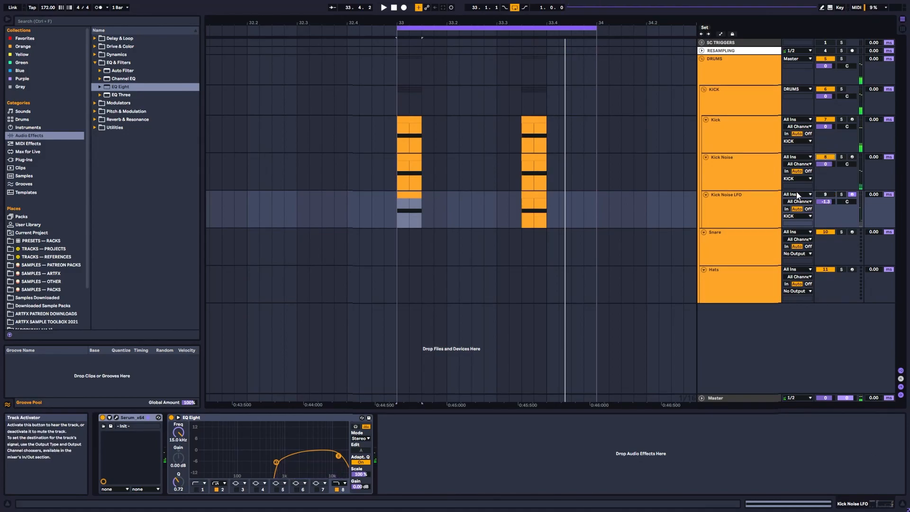
pyautogui.click(736, 157)
pyautogui.press('space')
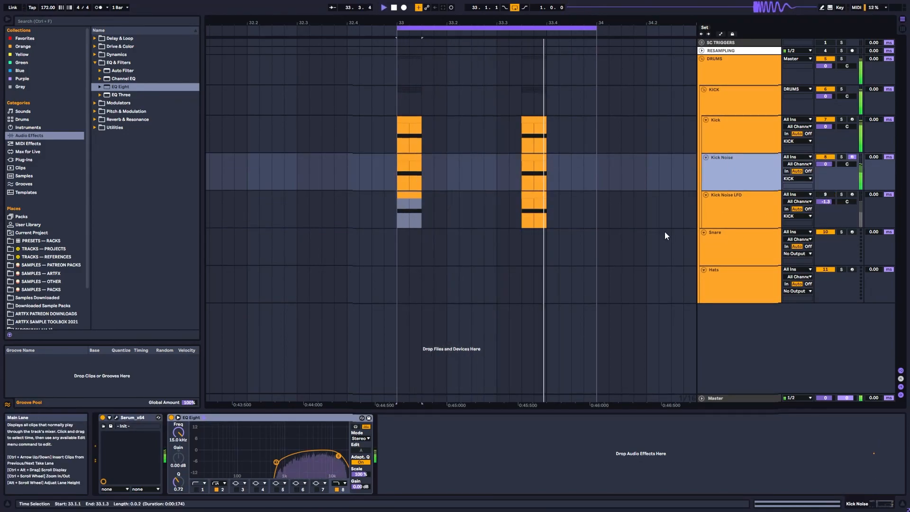
pyautogui.click(826, 156)
pyautogui.click(828, 195)
pyautogui.click(411, 206)
pyautogui.press('space')
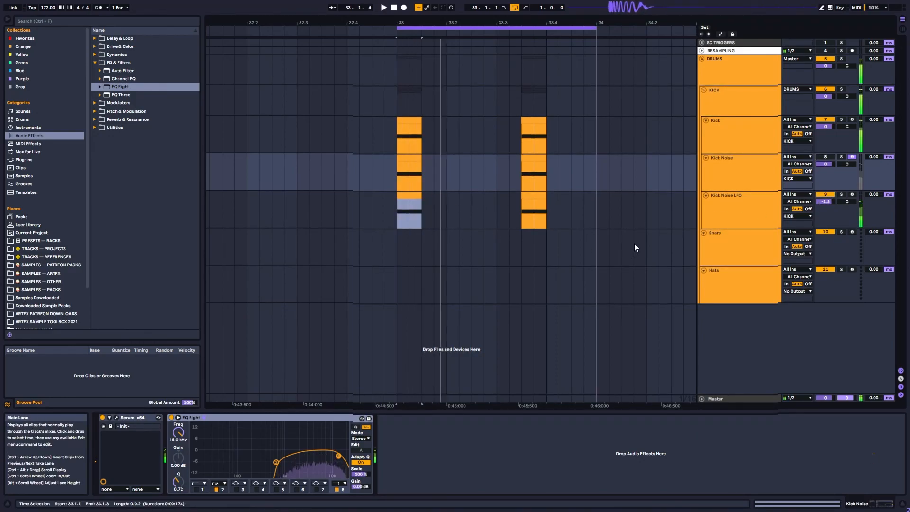
# Duplicate the Kick Noise LFO track and delete the original Kick Noise track
pyautogui.rightClick(756, 214)
pyautogui.click(784, 229)
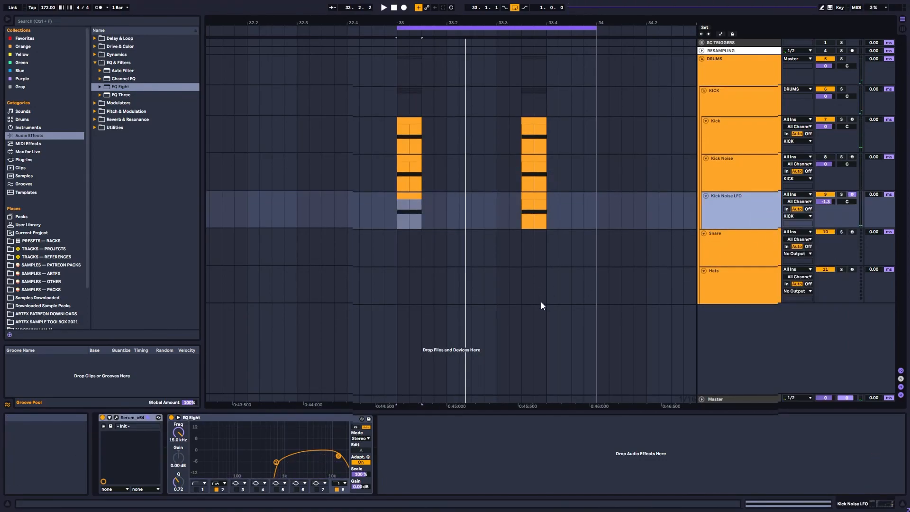
pyautogui.click(736, 169)
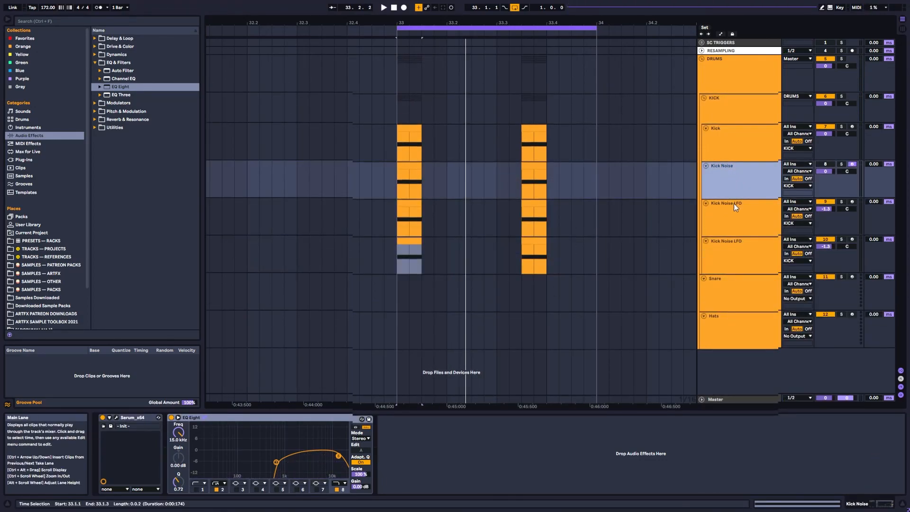
pyautogui.press('Delete')
# Rename the duplicated Kick Noise LFO track as Kick Noise
pyautogui.click(750, 223)
pyautogui.hotkey('ctrl', 'r')
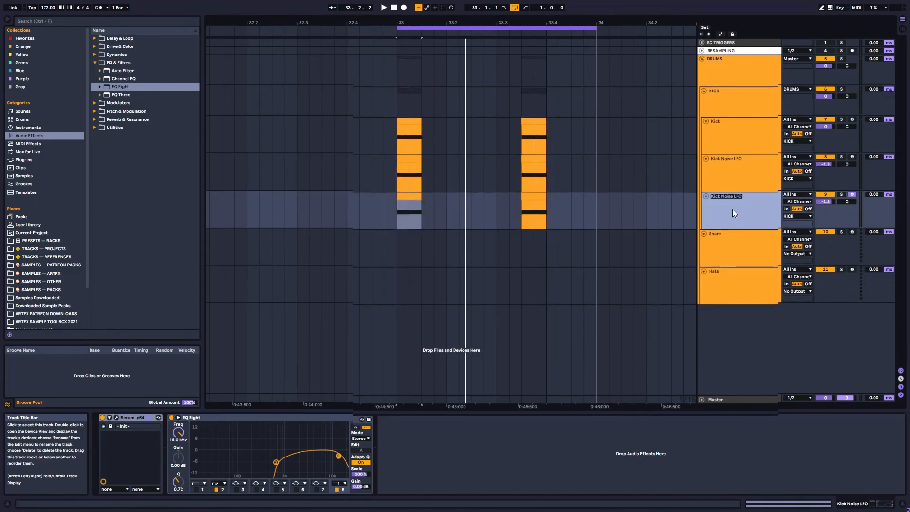
pyautogui.doubleClick(737, 197)
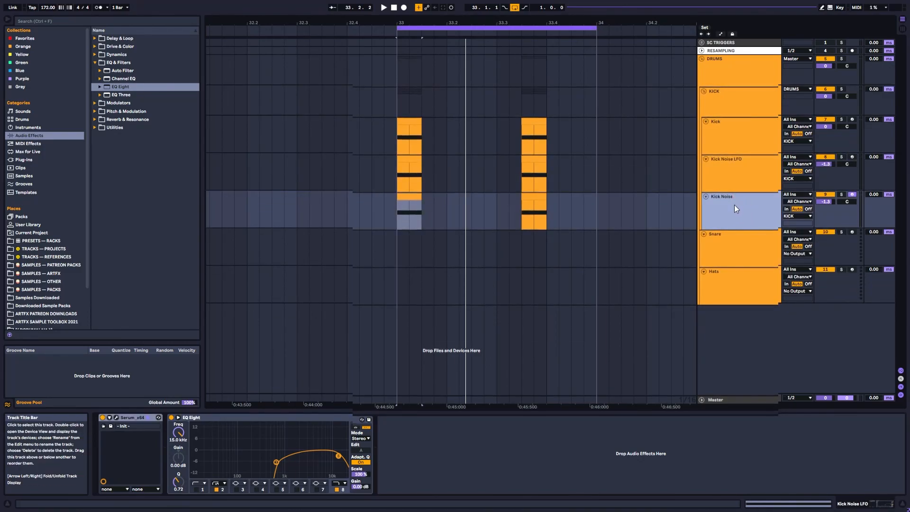
# Audition the kick layers with solo changes on Kick Noise LFO and the KICK group, ending with the DRUMS group soloed
pyautogui.click(876, 163)
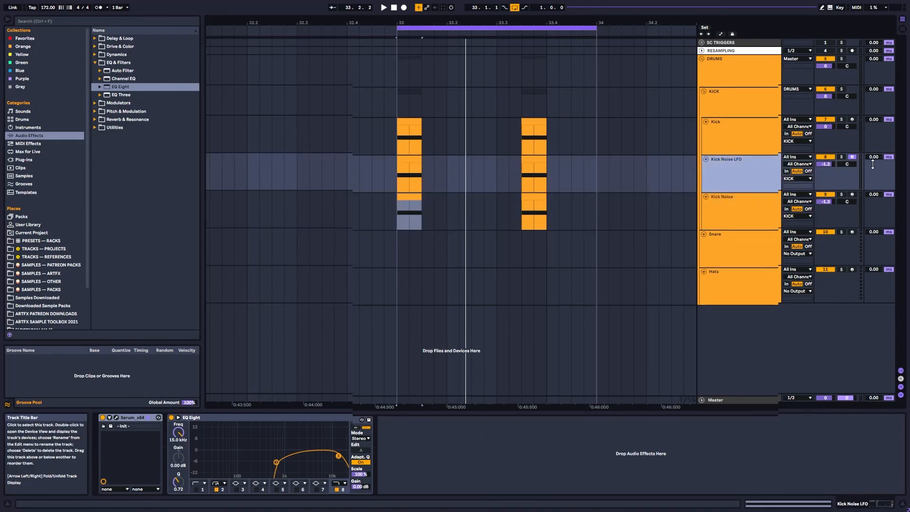
pyautogui.click(842, 158)
pyautogui.click(395, 171)
pyautogui.press('space')
pyautogui.press('space')
pyautogui.click(842, 89)
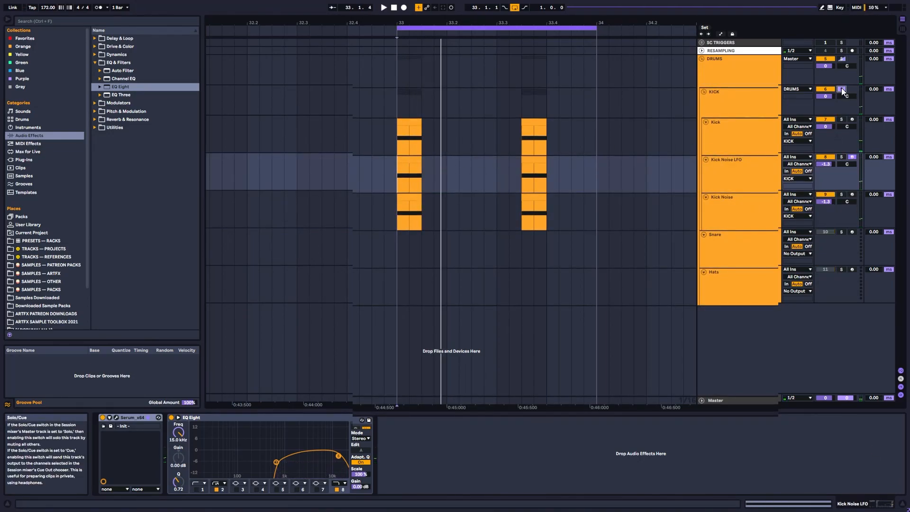
pyautogui.click(842, 58)
pyautogui.press('space')
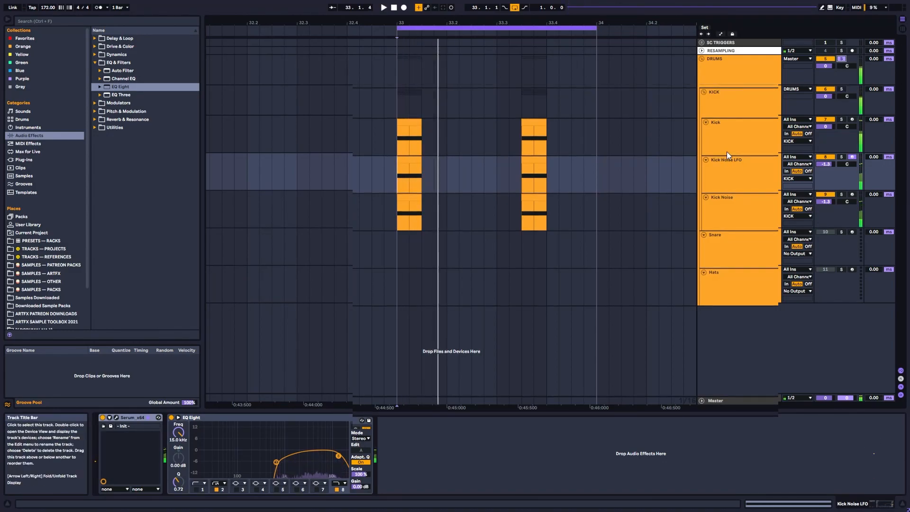
# Delete the second Kick Noise LFO clip and the first Kick Noise clip, keep both tracks active, and play from 33.3.3
pyautogui.click(826, 195)
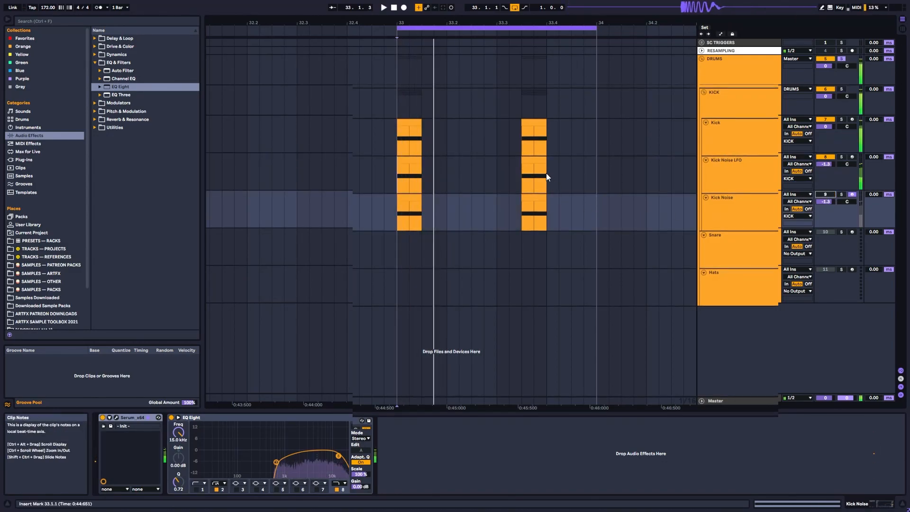
pyautogui.click(529, 171)
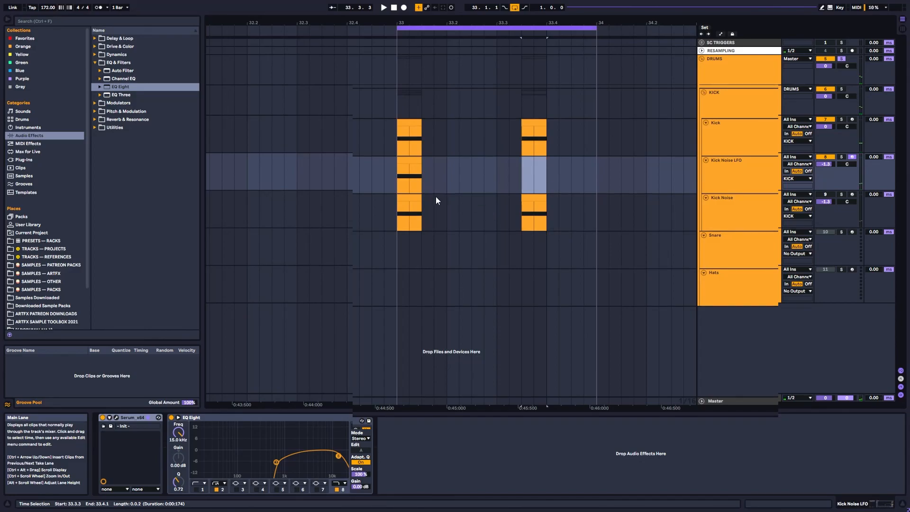
pyautogui.click(420, 198)
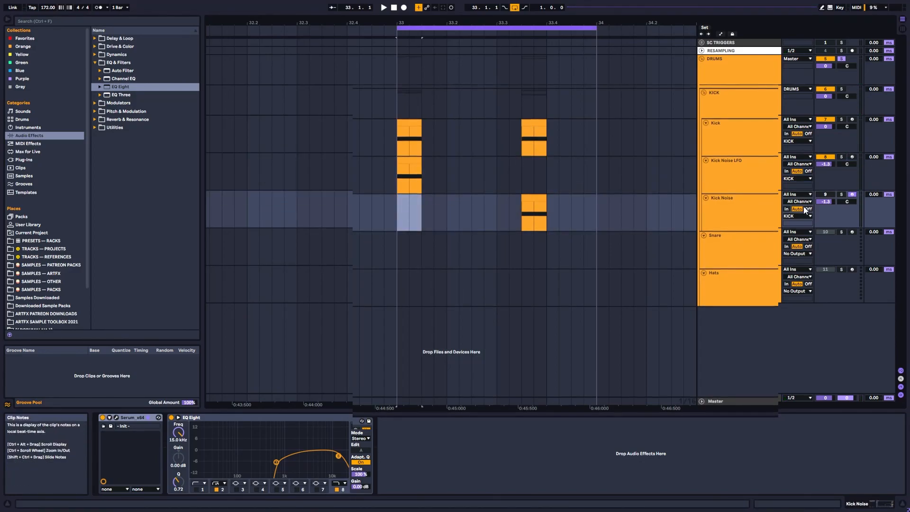
pyautogui.click(762, 216)
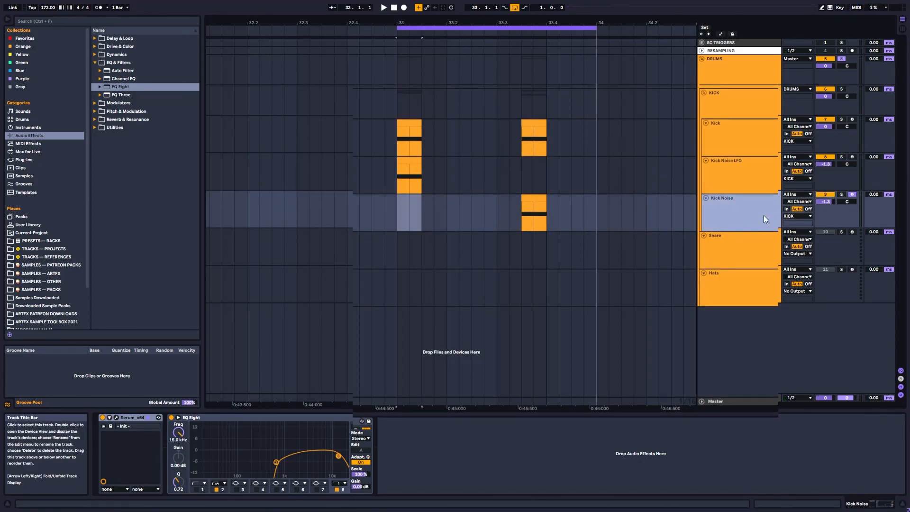
pyautogui.click(522, 213)
pyautogui.press('space')
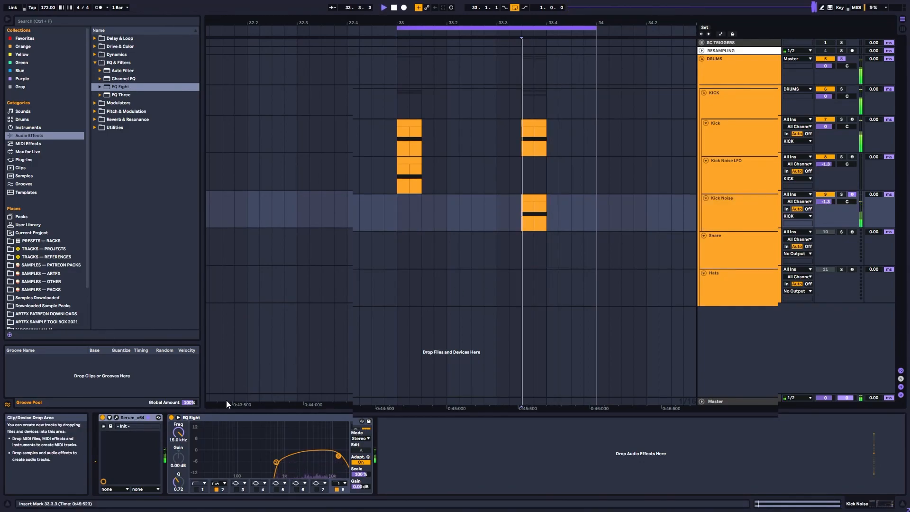
# In the Kick Noise track's Serum, remove LFO 2 as the auxiliary source of the LFO 1 to Noise Level modulation
pyautogui.click(116, 417)
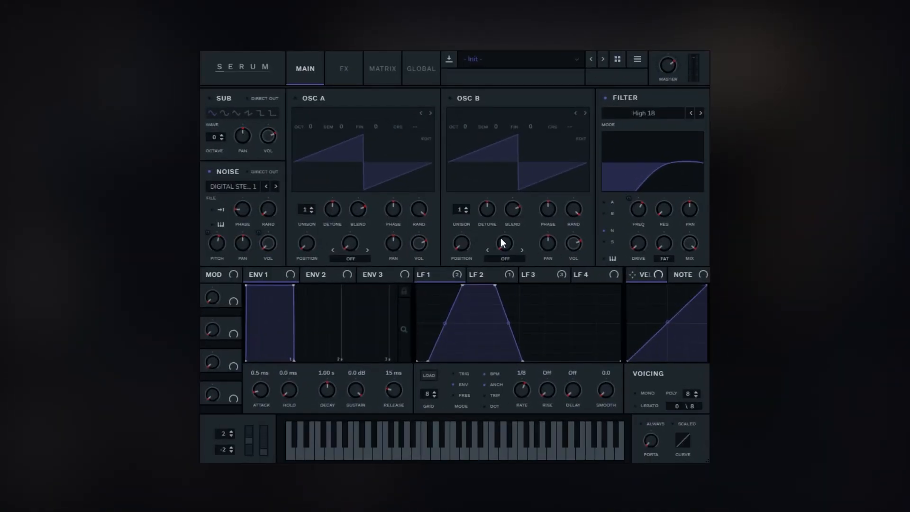
pyautogui.click(501, 275)
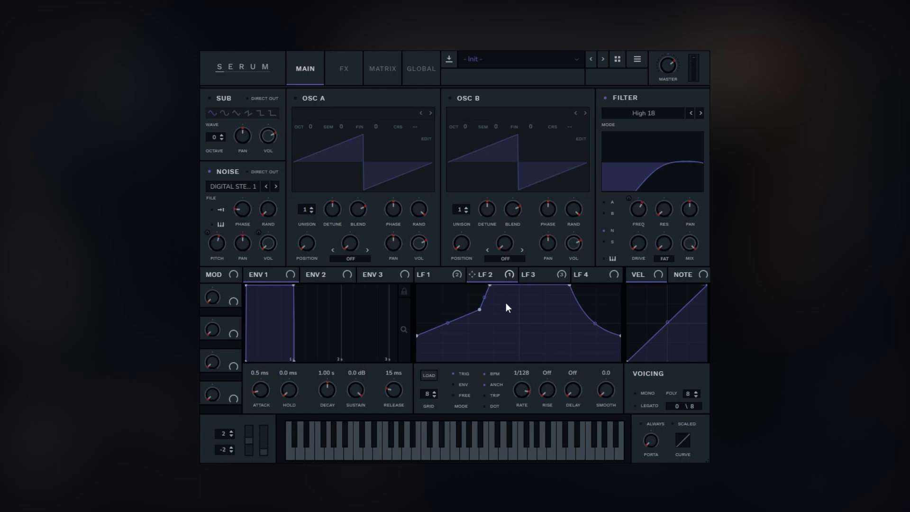
pyautogui.click(382, 67)
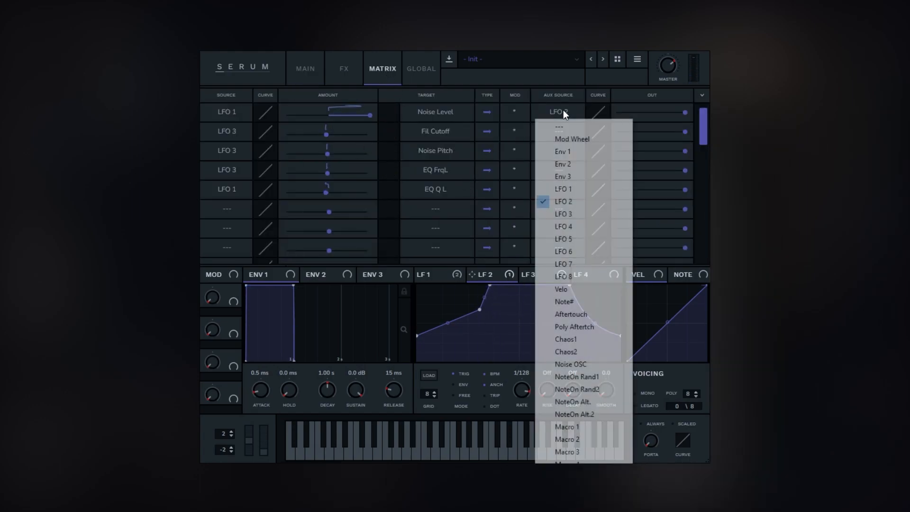
pyautogui.click(563, 110)
pyautogui.click(565, 127)
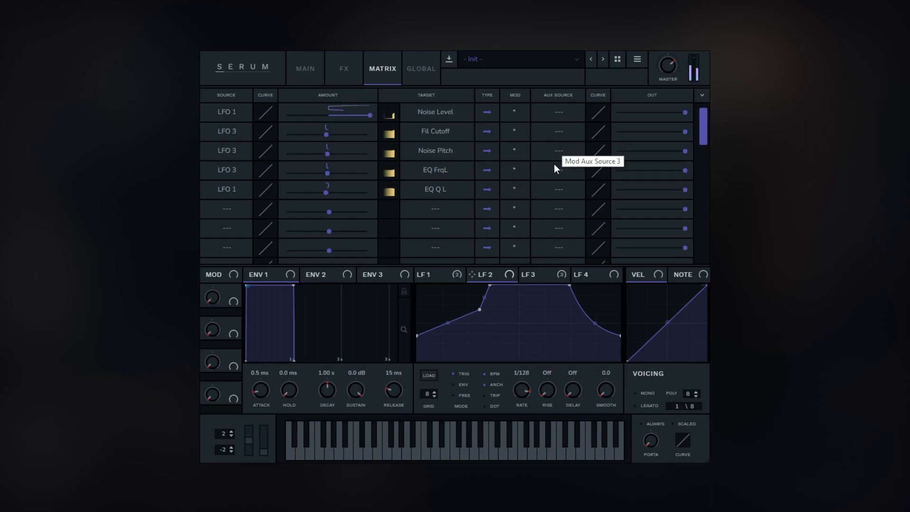
# Reshape LFO 1 with an earlier, shorter peak plateau and an inward-curved decay
pyautogui.click(432, 274)
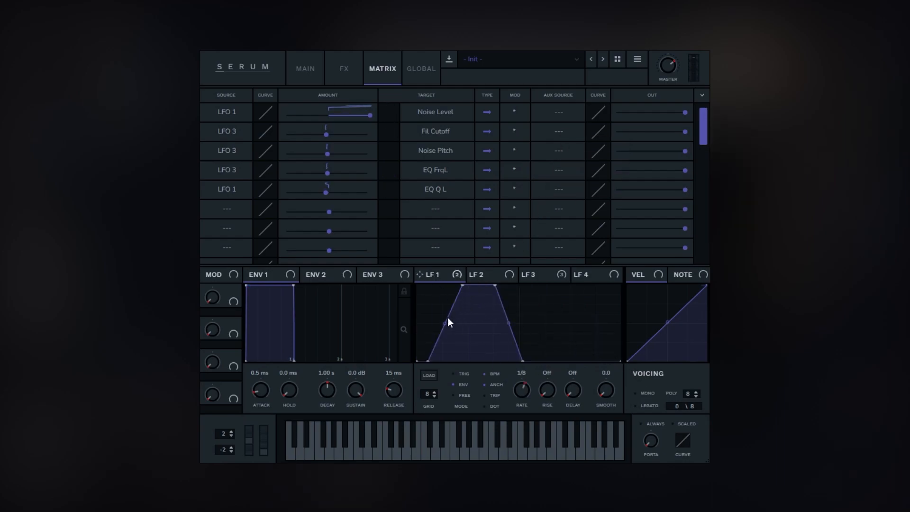
pyautogui.moveTo(461, 286)
pyautogui.mouseDown()
pyautogui.moveTo(442, 277)
pyautogui.moveTo(455, 272)
pyautogui.mouseUp()
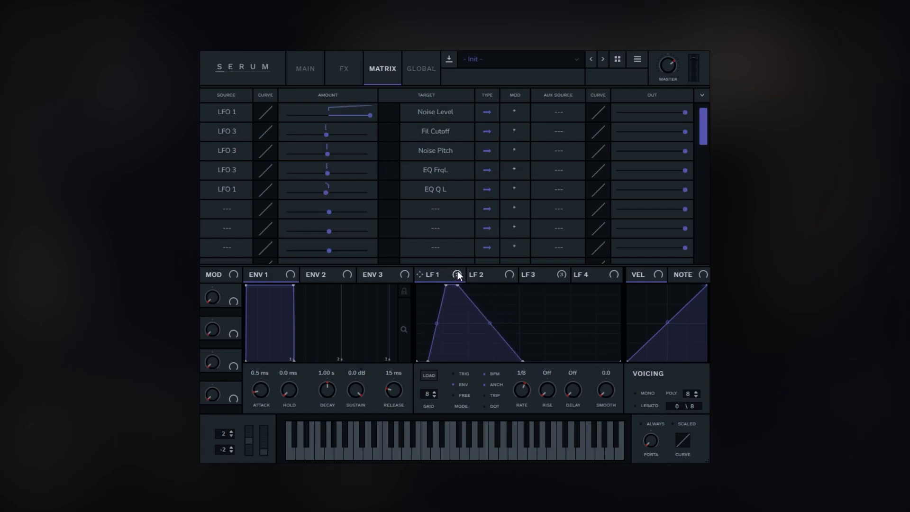
pyautogui.moveTo(488, 323); pyautogui.dragTo(483, 328)
pyautogui.moveTo(458, 286); pyautogui.dragTo(463, 283)
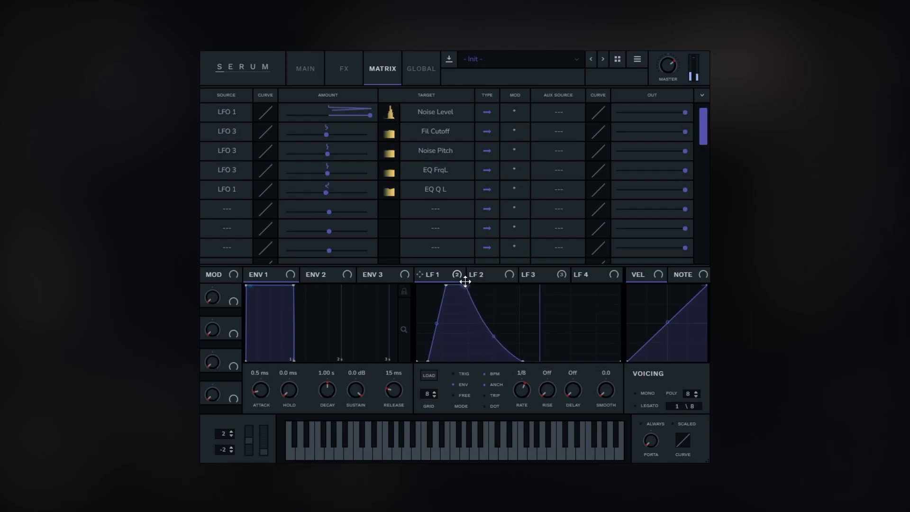
pyautogui.moveTo(463, 281); pyautogui.dragTo(463, 282)
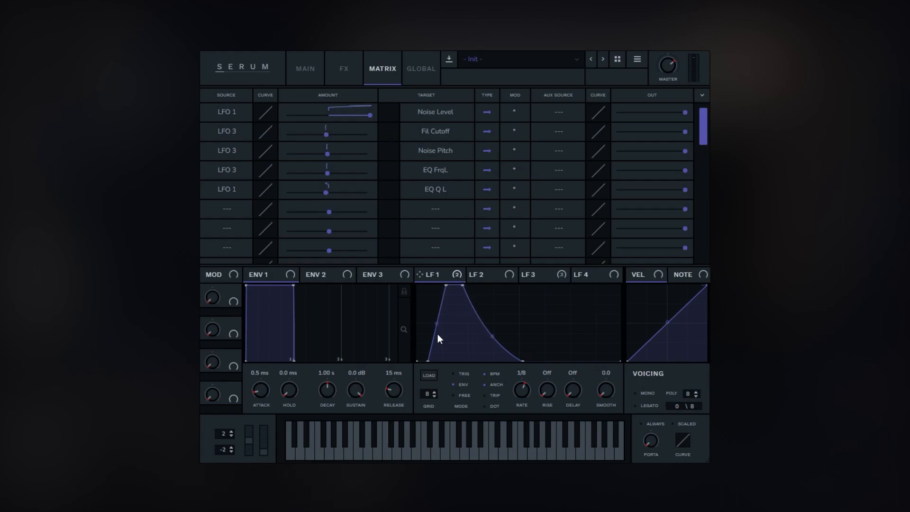
# Bend LFO 1's rising segment into a curved attack and close the Kick Noise synth window
pyautogui.moveTo(437, 331); pyautogui.dragTo(439, 340)
pyautogui.doubleClick(429, 360)
pyautogui.moveTo(433, 351)
pyautogui.mouseDown()
pyautogui.moveTo(435, 320)
pyautogui.moveTo(433, 345)
pyautogui.mouseUp()
pyautogui.moveTo(446, 287)
pyautogui.mouseDown()
pyautogui.moveTo(429, 277)
pyautogui.moveTo(444, 274)
pyautogui.mouseUp()
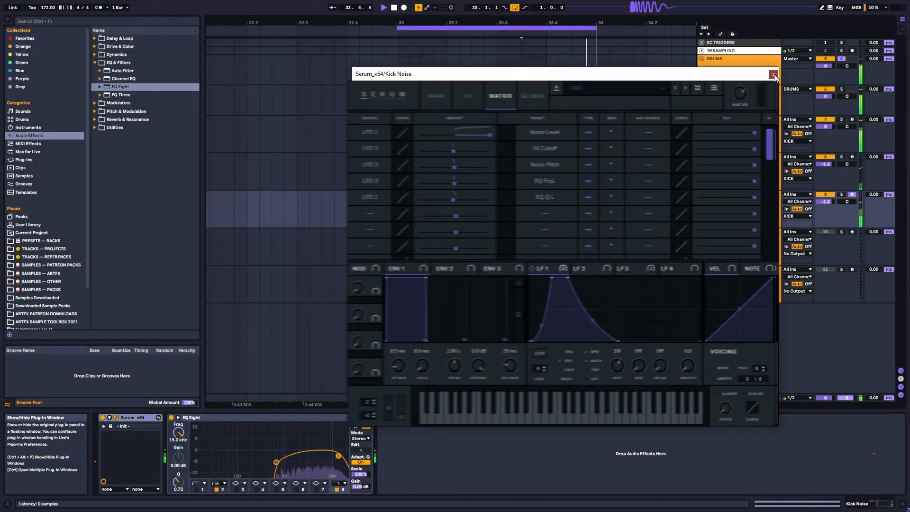
pyautogui.click(776, 72)
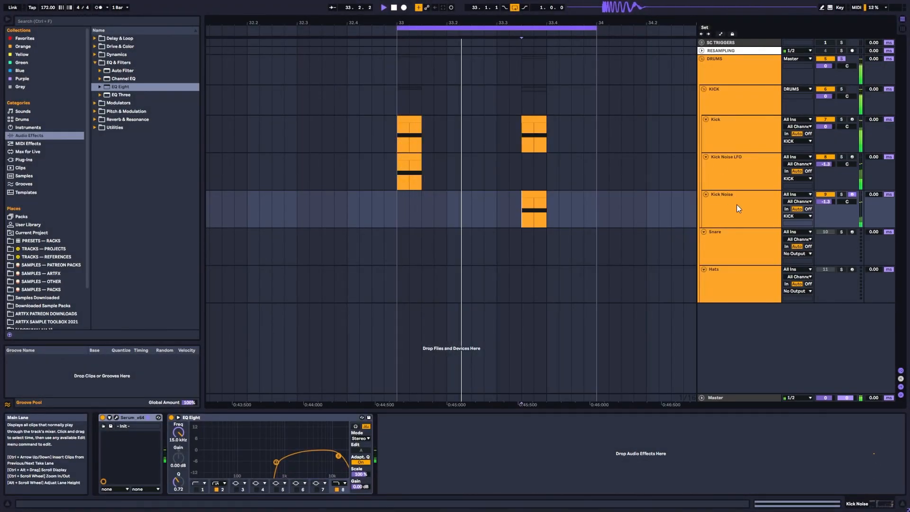
# Examine the noise oscillator settings and LFO 1 shape in the Kick Noise track's Serum during playback
pyautogui.click(750, 198)
pyautogui.click(117, 418)
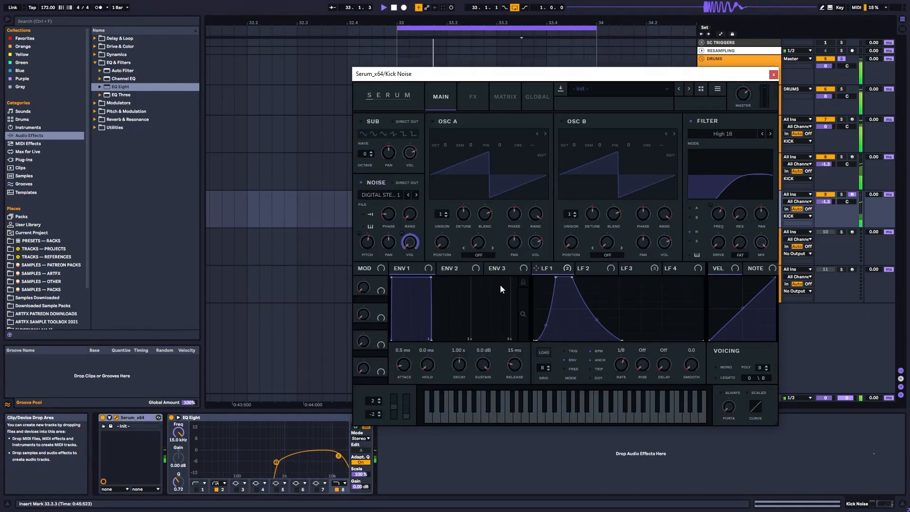
pyautogui.moveTo(370, 243)
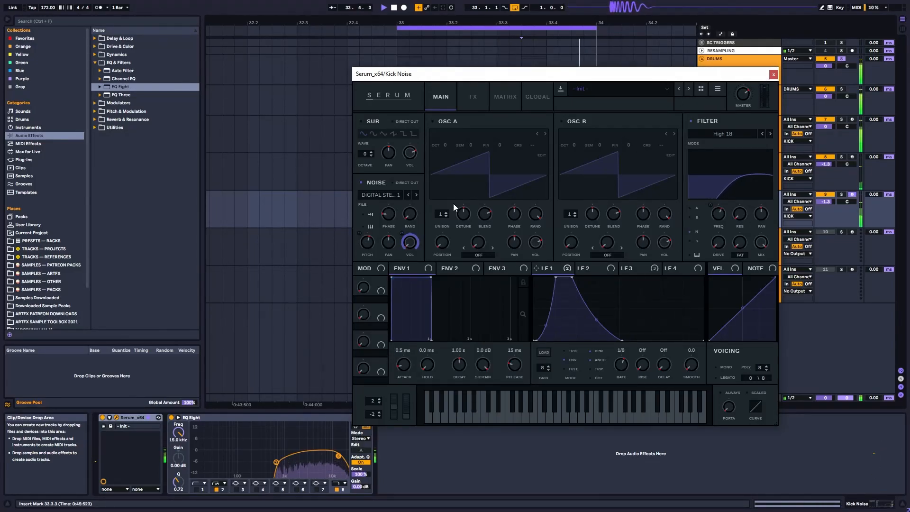
pyautogui.click(772, 76)
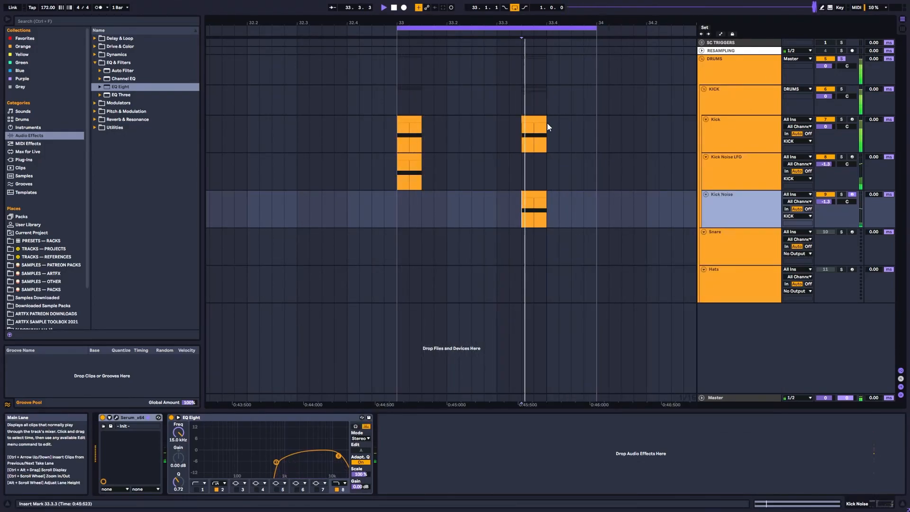
# Collapse the KICK group and insert a new audio track directly below it inside the DRUMS group
pyautogui.click(751, 133)
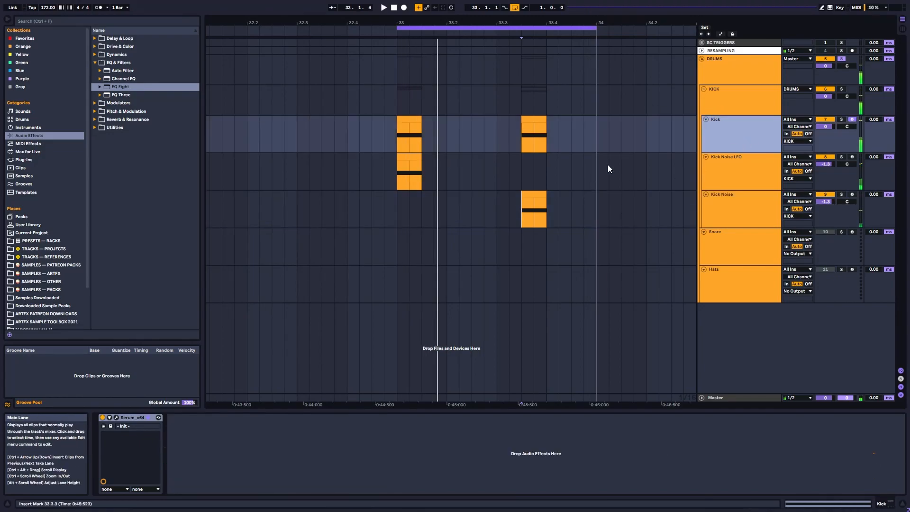
pyautogui.click(753, 88)
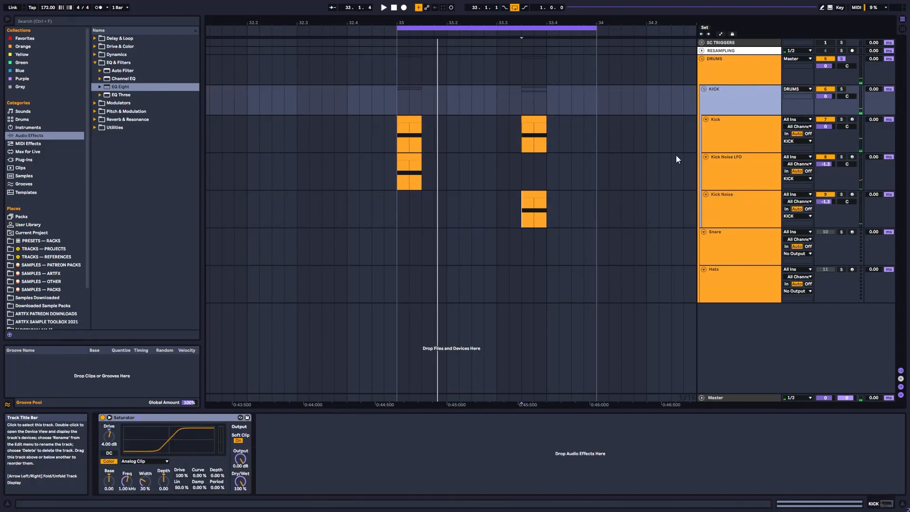
pyautogui.click(704, 90)
pyautogui.click(704, 89)
pyautogui.click(704, 89)
pyautogui.rightClick(724, 89)
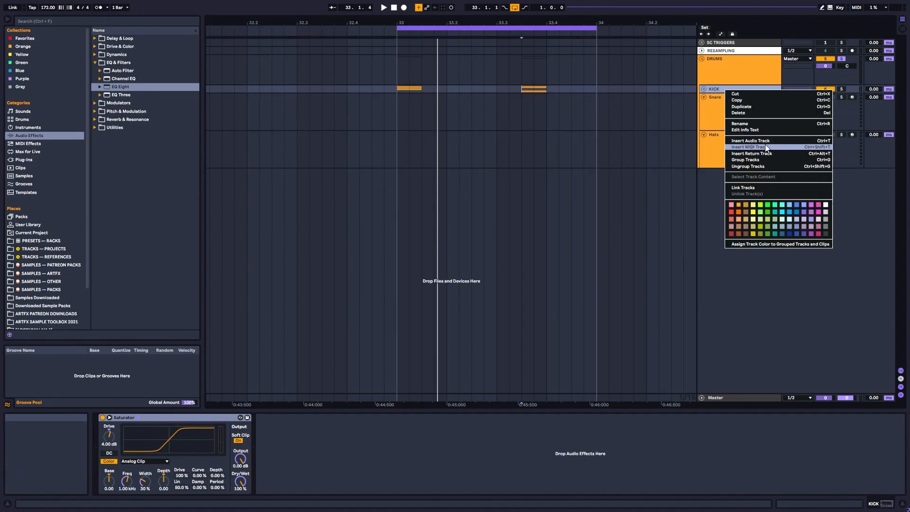
pyautogui.click(721, 147)
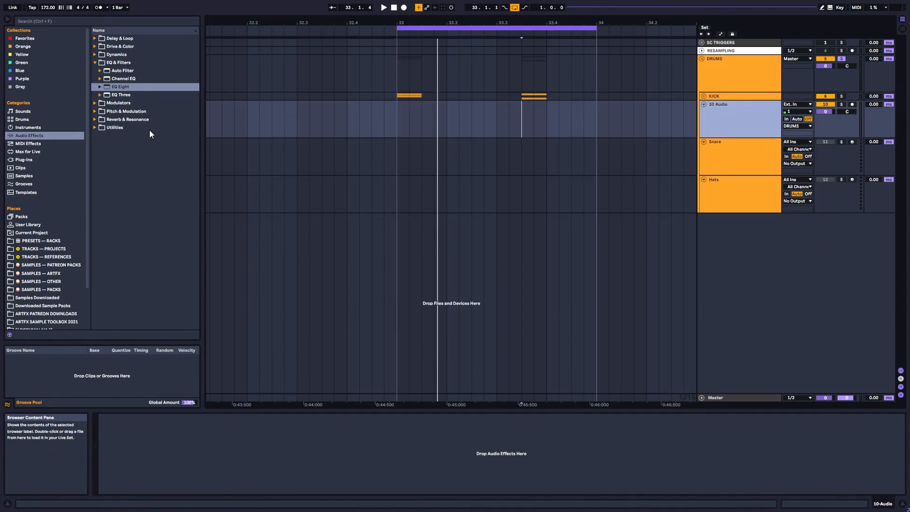
# Browse the SAMPLES — ARTFX library to the DRUMS > HITS > SNARES folder
pyautogui.click(52, 291)
pyautogui.click(61, 274)
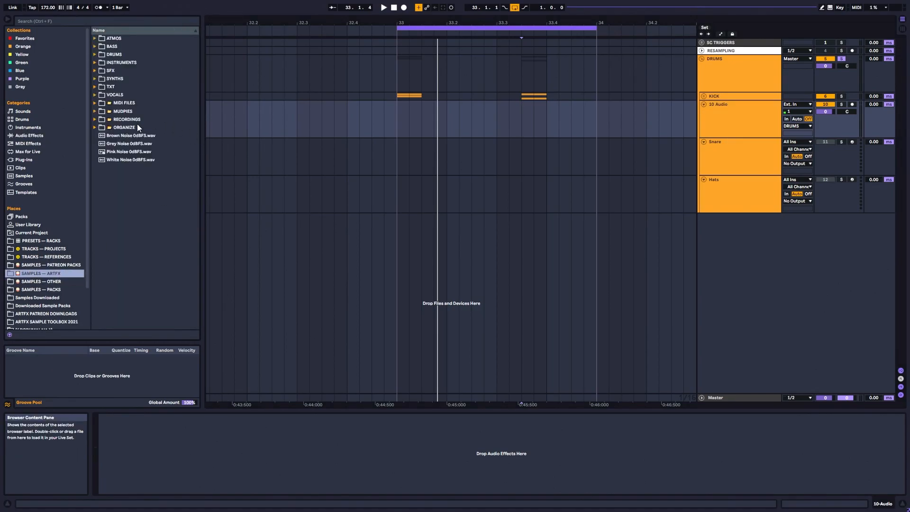
pyautogui.click(95, 54)
pyautogui.click(99, 62)
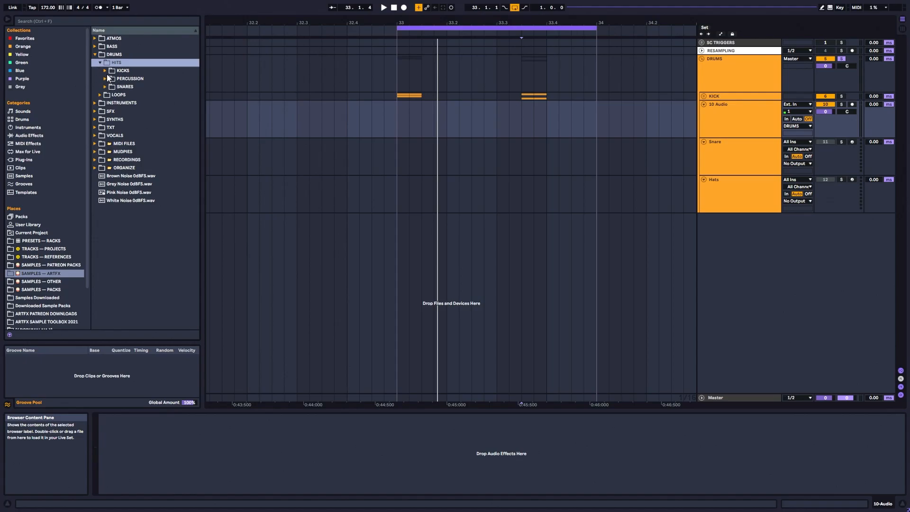
pyautogui.click(106, 86)
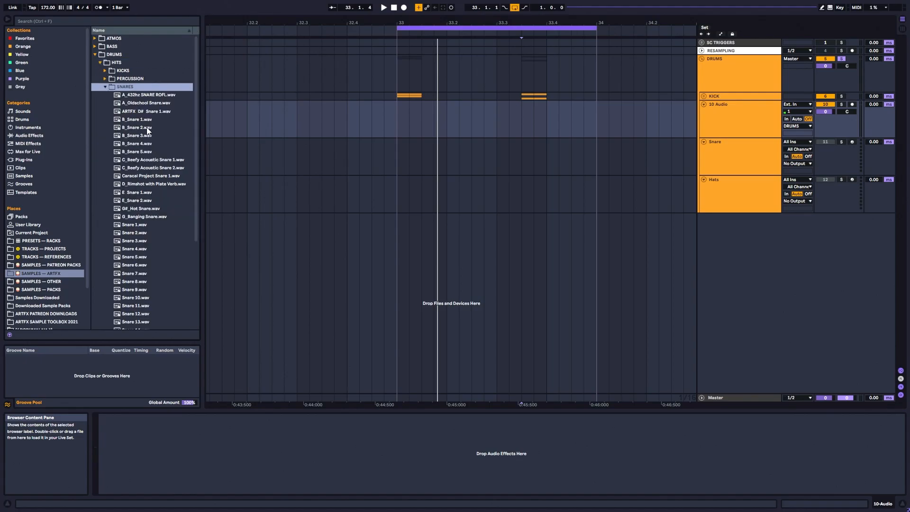
# Place B_Snare 4.wav on the new audio track at 33.2, copy it to 33.4, and audition the loop from 33.1.1
pyautogui.click(144, 144)
pyautogui.moveTo(132, 143); pyautogui.dragTo(448, 127)
pyautogui.moveTo(486, 105); pyautogui.dragTo(565, 101)
pyautogui.click(398, 112)
pyautogui.press('space')
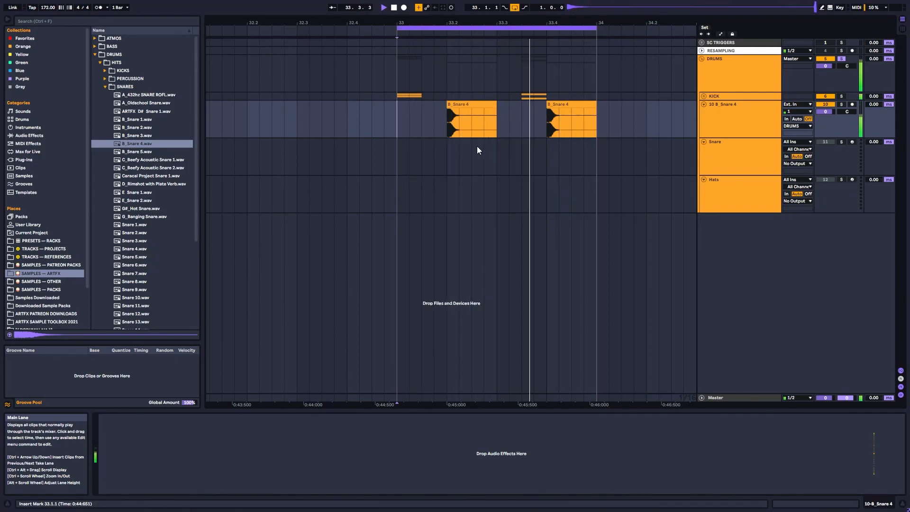
pyautogui.press('space')
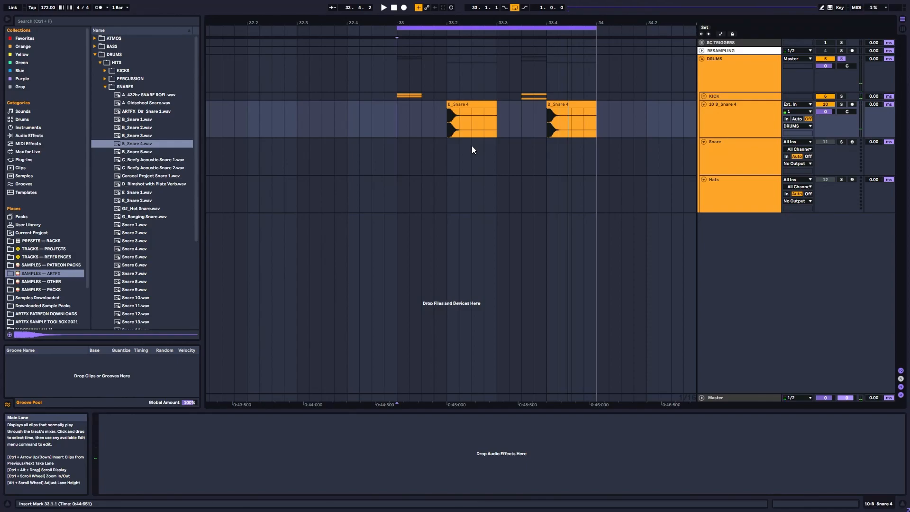
# Expand the KICK group and examine the shapes of LFOs 1 to 3 in the Kick track's Serum
pyautogui.click(701, 95)
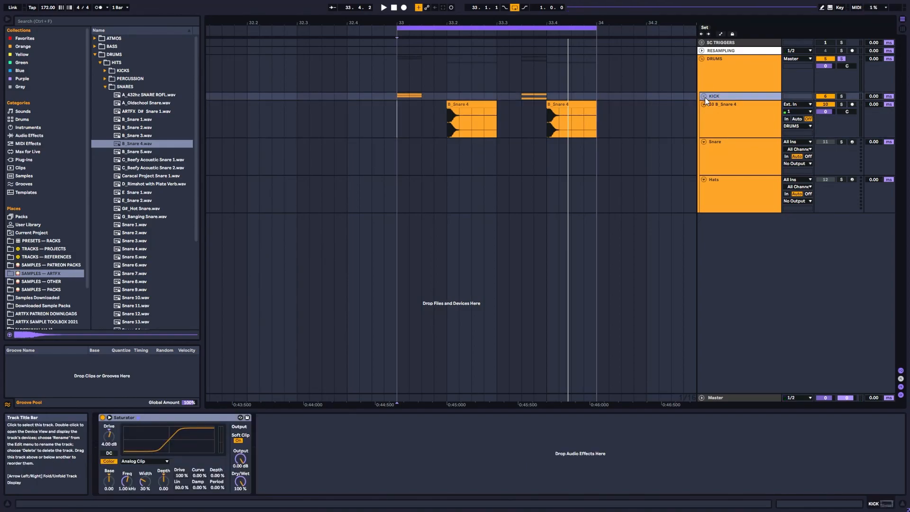
pyautogui.click(704, 97)
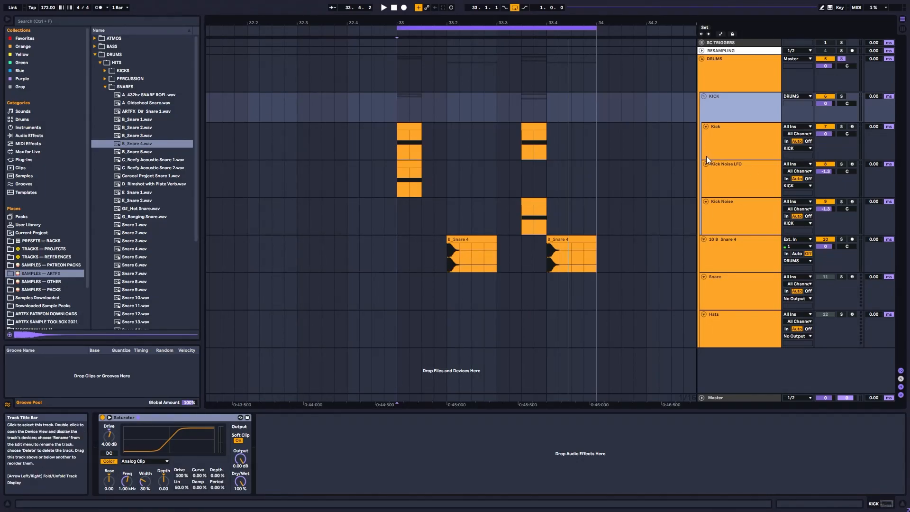
pyautogui.click(722, 144)
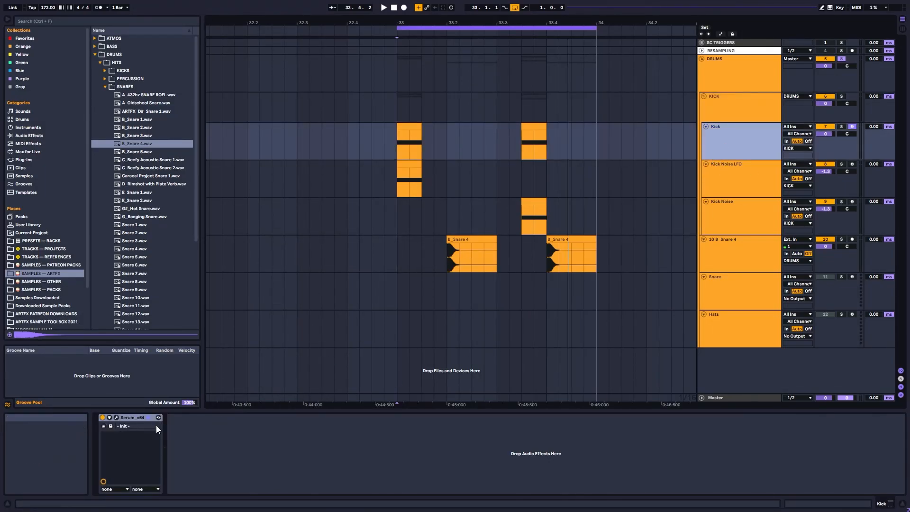
pyautogui.click(118, 418)
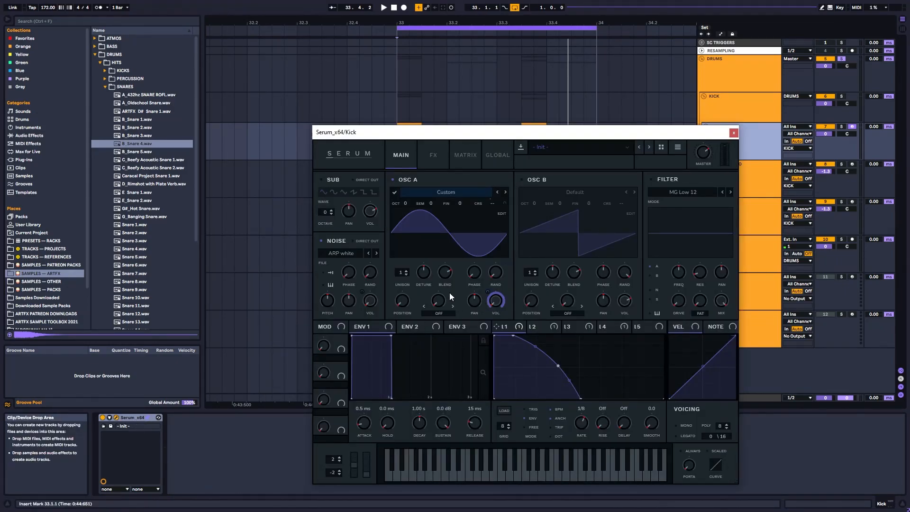
pyautogui.click(733, 133)
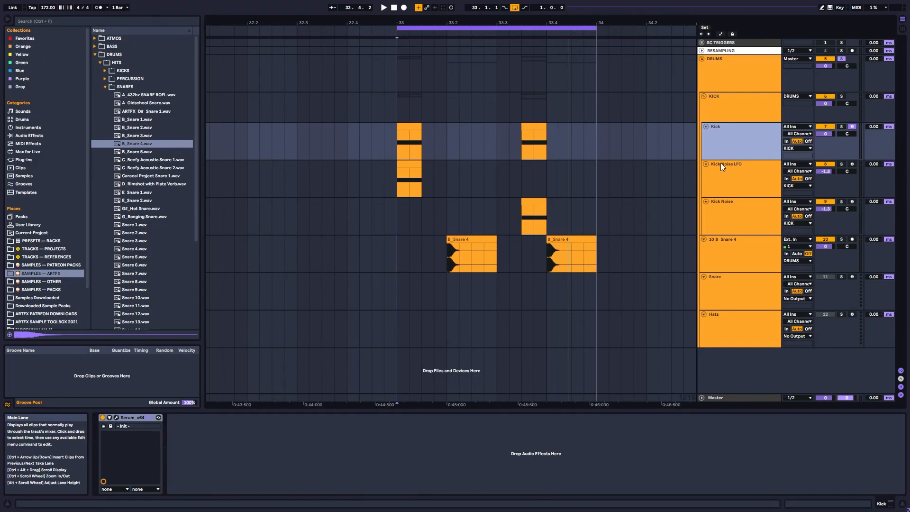
pyautogui.click(116, 417)
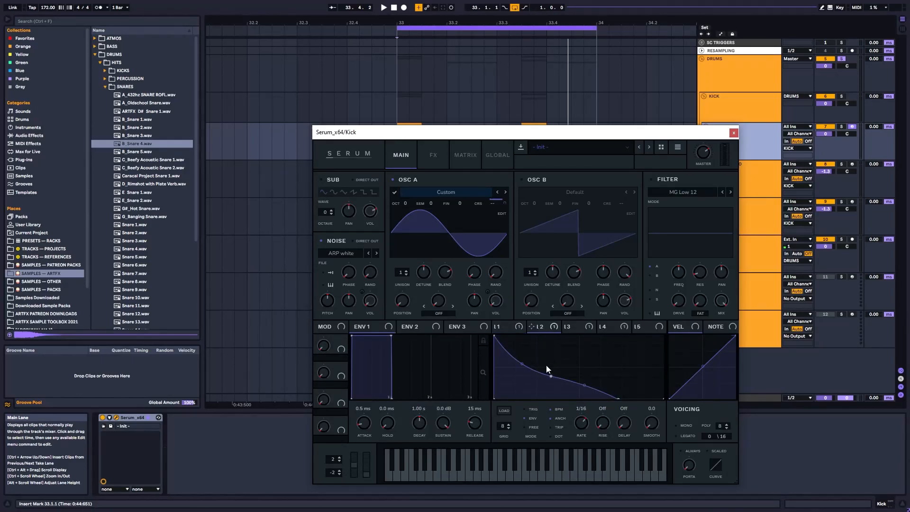
pyautogui.click(585, 331)
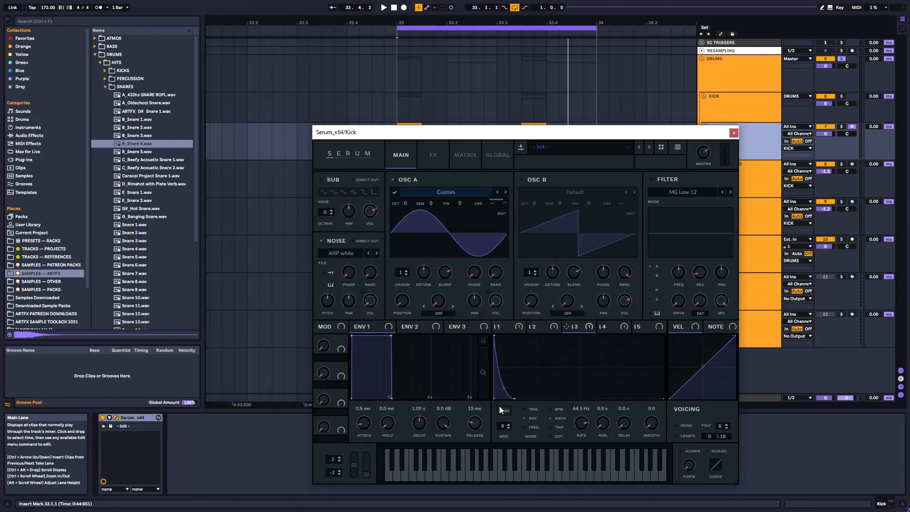